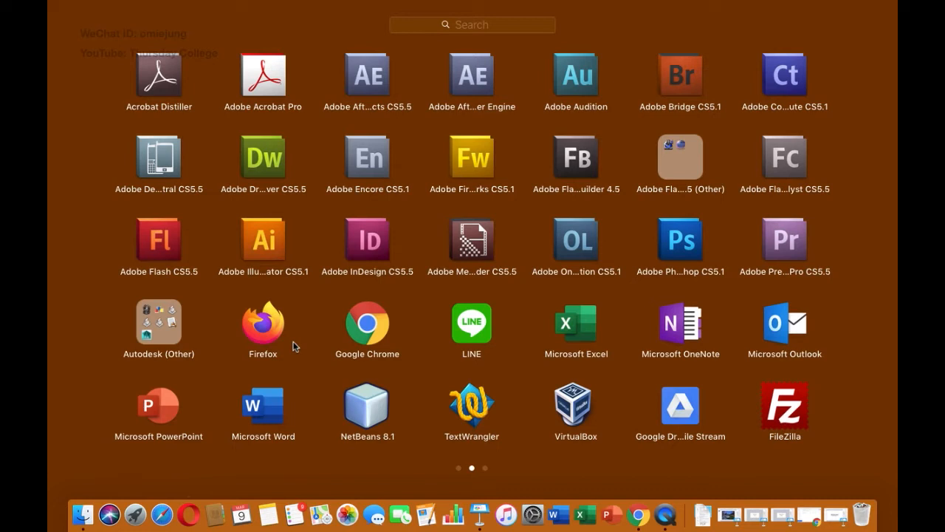
Step: Launch Microsoft Word and create a new blank document
{"action": "left_click", "coordinate": [264, 404]}
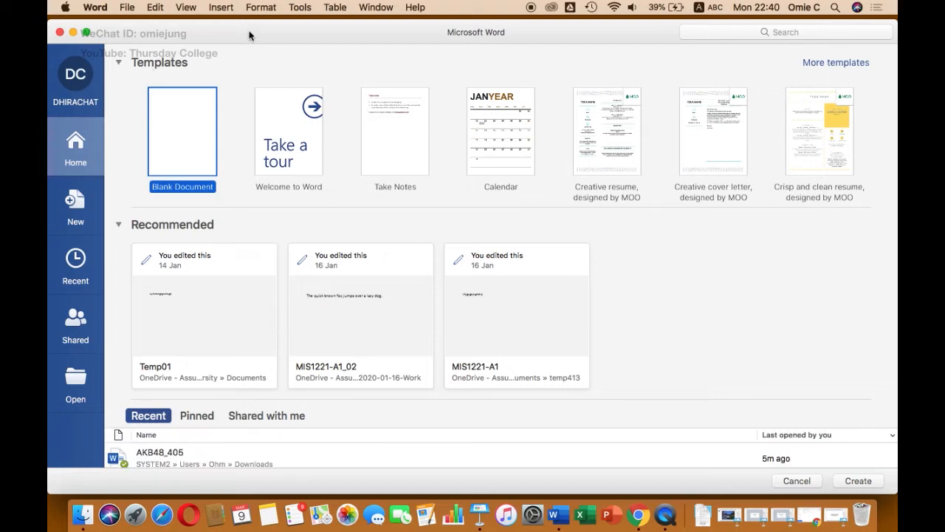
{"action": "left_click_drag", "start_coordinate": [249, 36], "coordinate": [314, 66]}
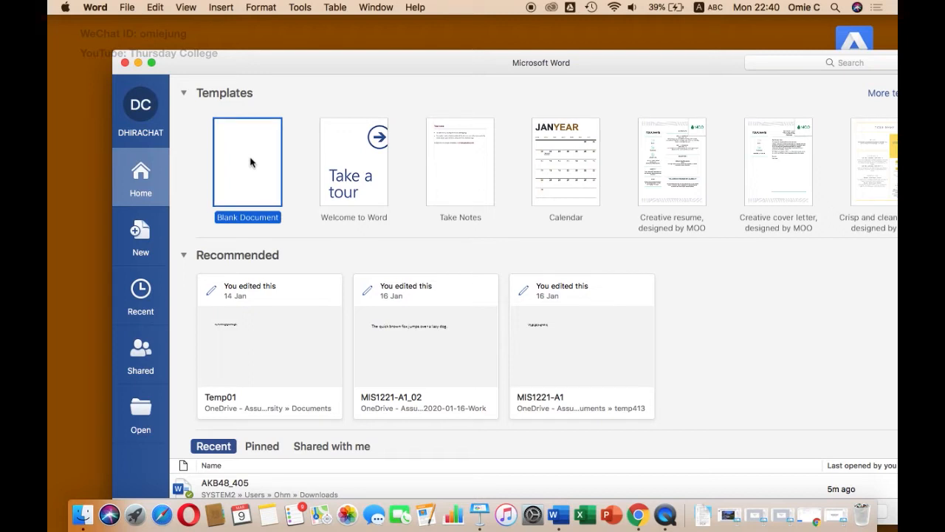
{"action": "double_click", "coordinate": [250, 162]}
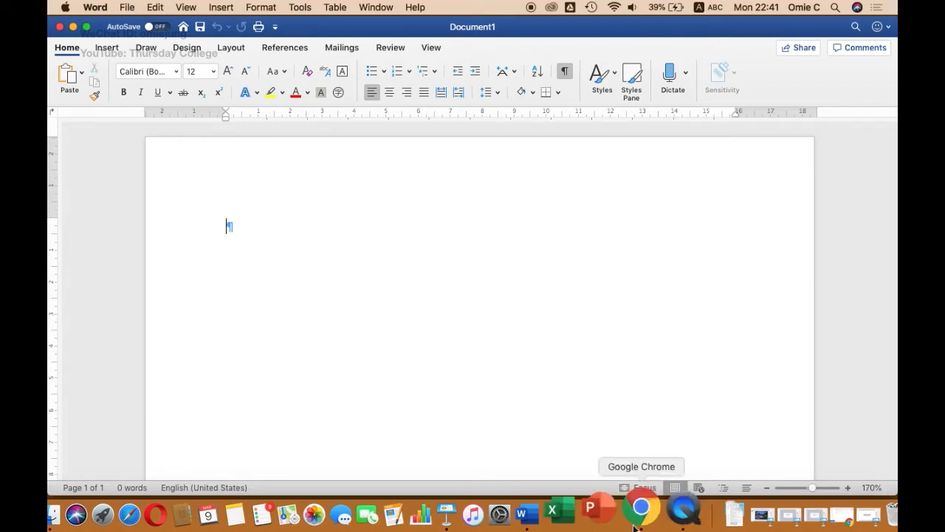
Step: Switch to Google Chrome and open AKB48_TEXT.txt from the shared MS-Word folder in Google Drive
{"action": "left_click", "coordinate": [640, 513]}
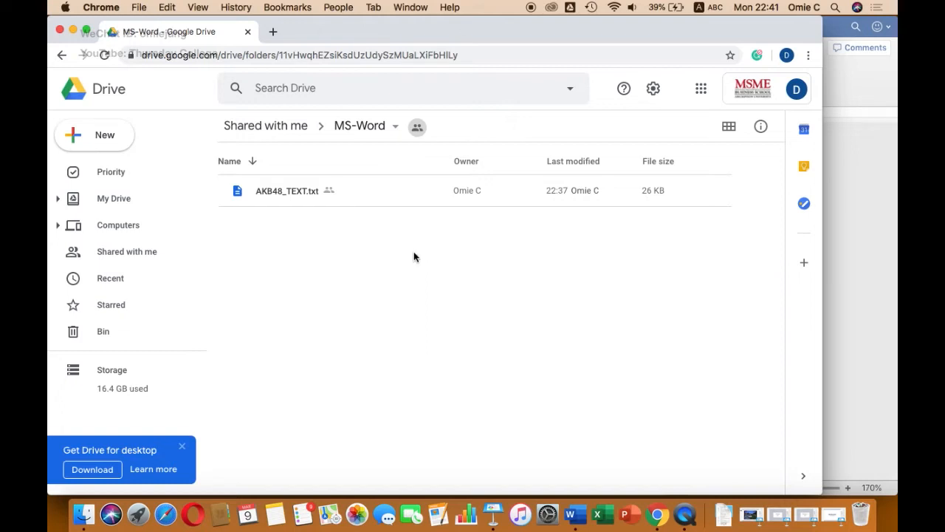
{"action": "left_click", "coordinate": [274, 198]}
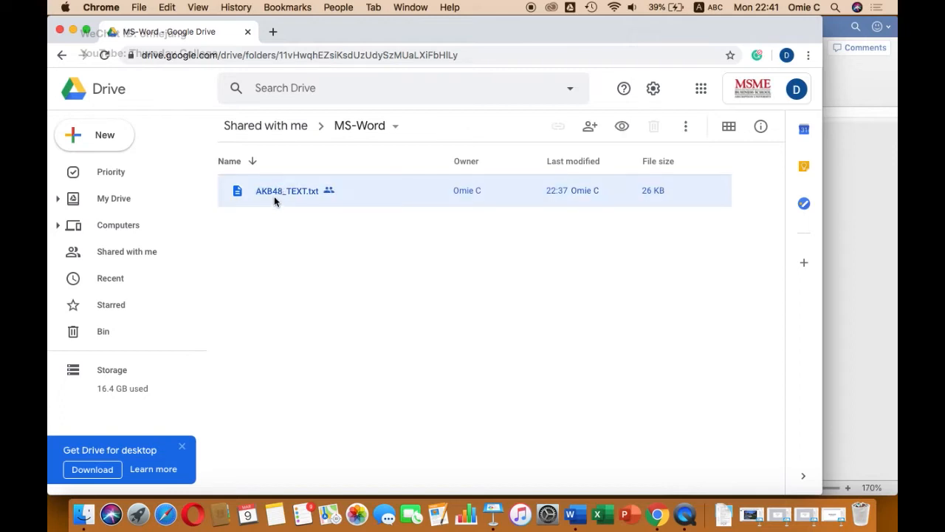
{"action": "double_click", "coordinate": [279, 193]}
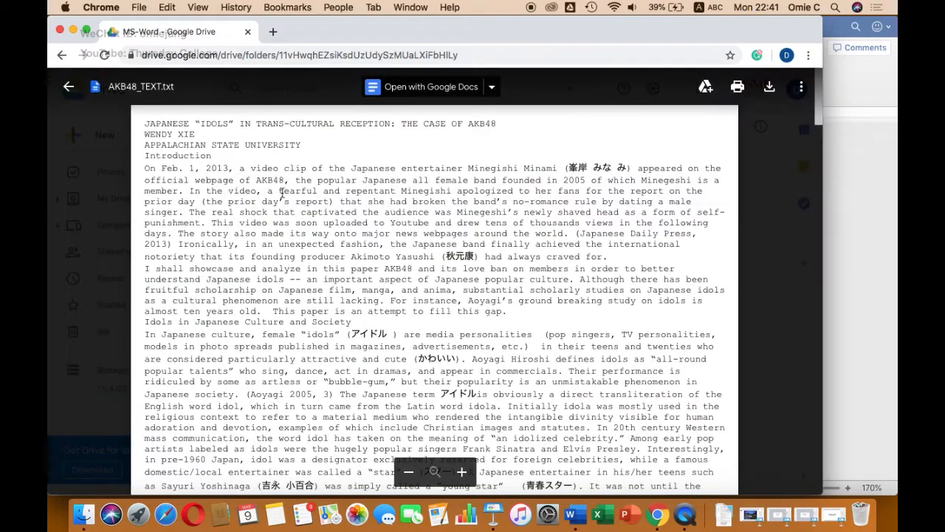
{"action": "scroll", "coordinate": [353, 220], "scroll_direction": "down", "scroll_amount": 3}
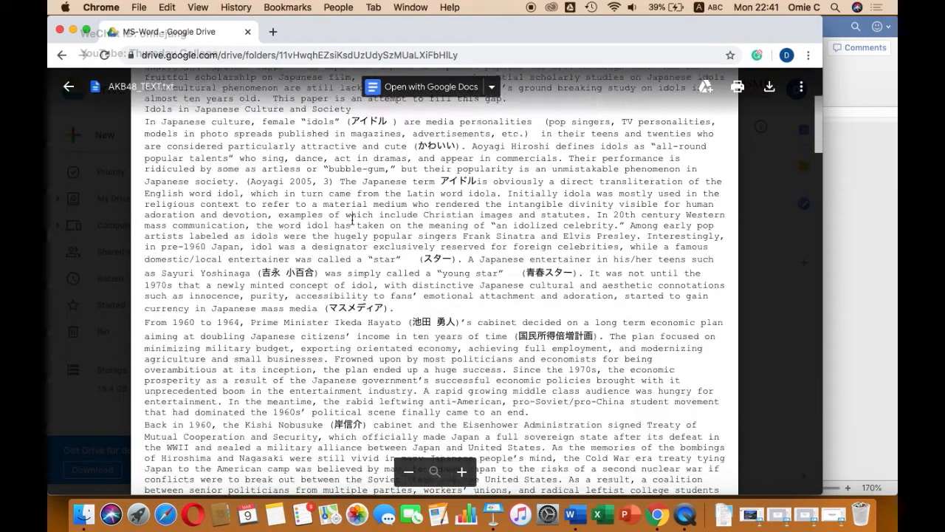
{"action": "scroll", "coordinate": [352, 220], "scroll_direction": "up", "scroll_amount": 3}
{"action": "scroll", "coordinate": [353, 220], "scroll_direction": "down", "scroll_amount": 2}
{"action": "scroll", "coordinate": [353, 220], "scroll_direction": "up", "scroll_amount": 2}
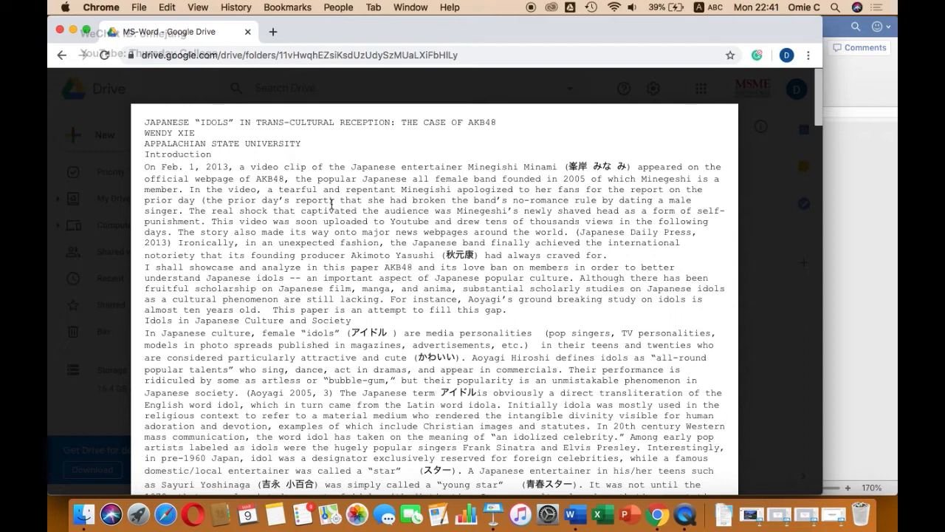
Step: Select the entire text of AKB48_TEXT.txt in the preview and copy it
{"action": "key", "text": "super+a"}
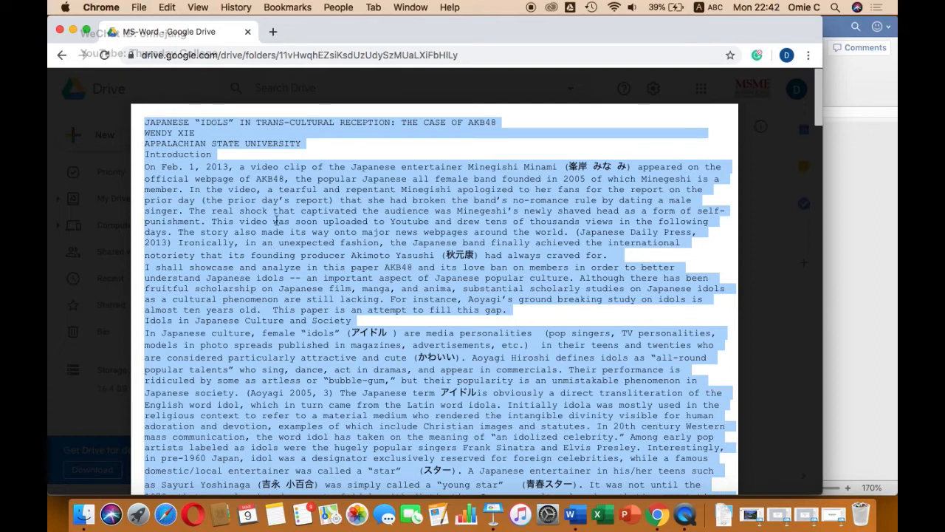
{"action": "left_click", "coordinate": [169, 7]}
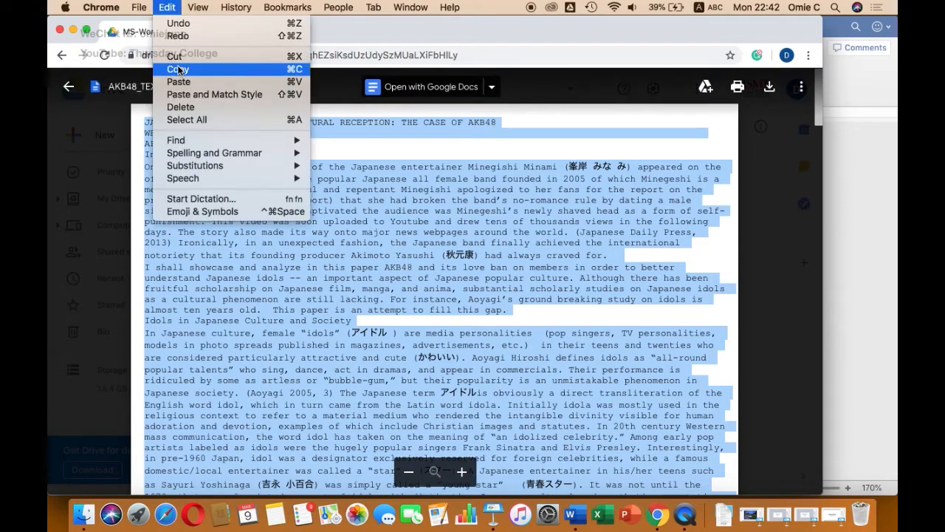
{"action": "left_click", "coordinate": [178, 69]}
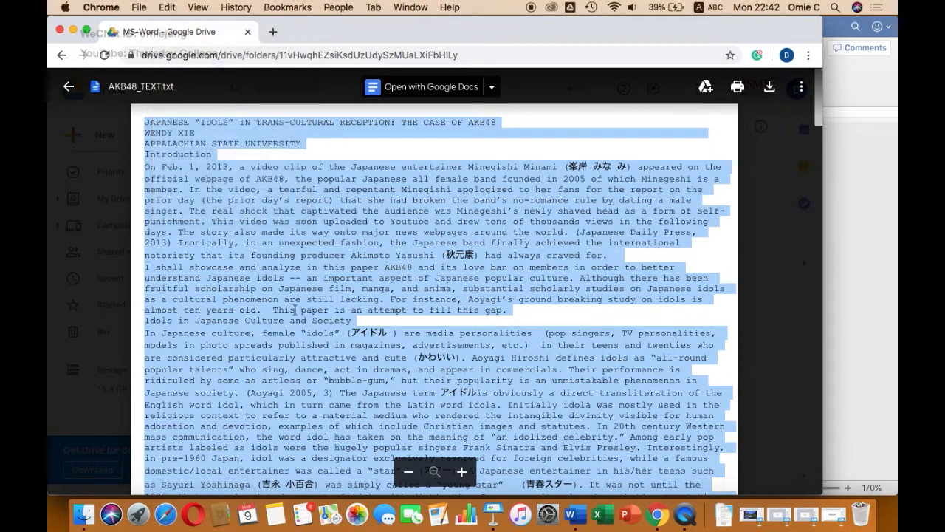
Step: Switch to Word and use Paste Special to insert the copied article as Unformatted Text in the blank document
{"action": "left_click", "coordinate": [570, 510]}
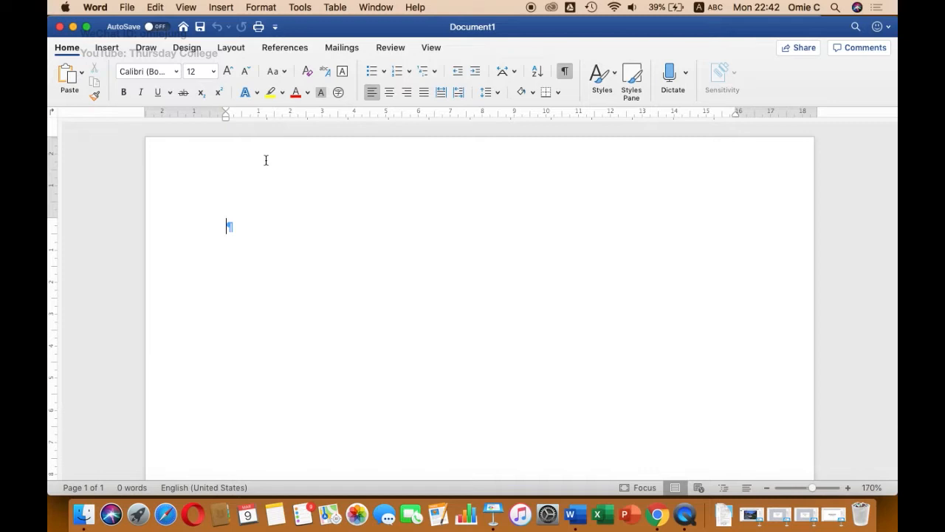
{"action": "left_click", "coordinate": [155, 7]}
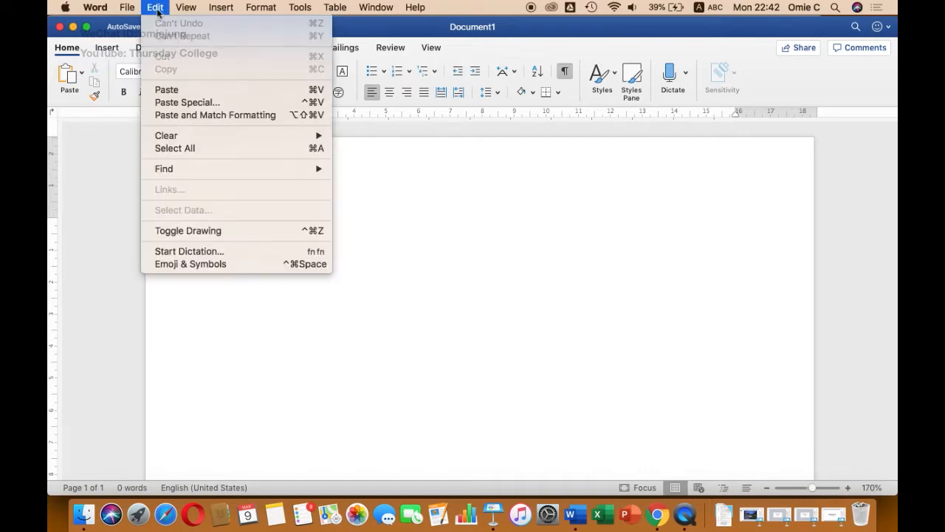
{"action": "left_click", "coordinate": [177, 103]}
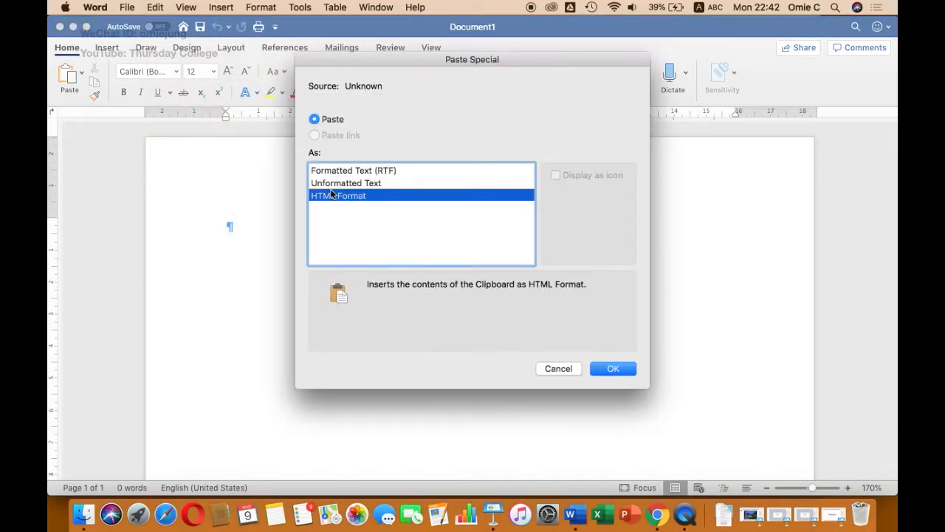
{"action": "left_click", "coordinate": [340, 185]}
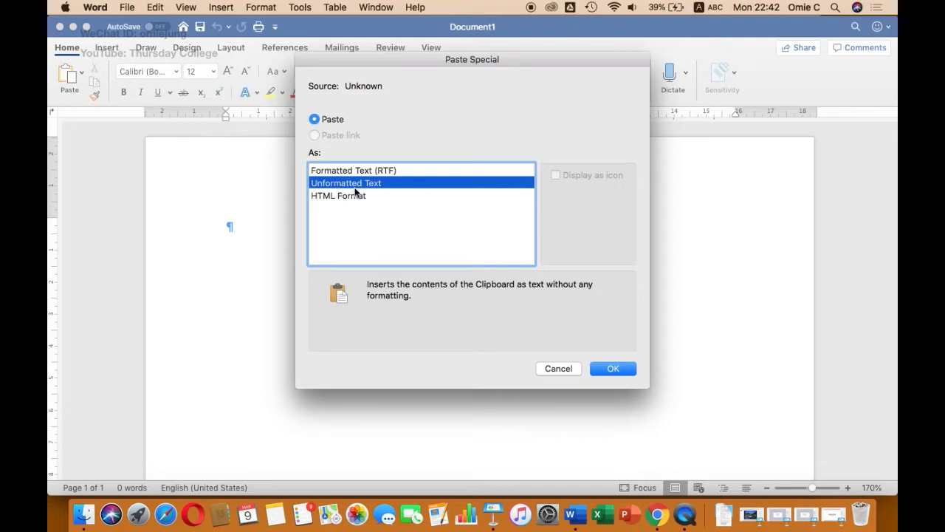
{"action": "left_click", "coordinate": [607, 369]}
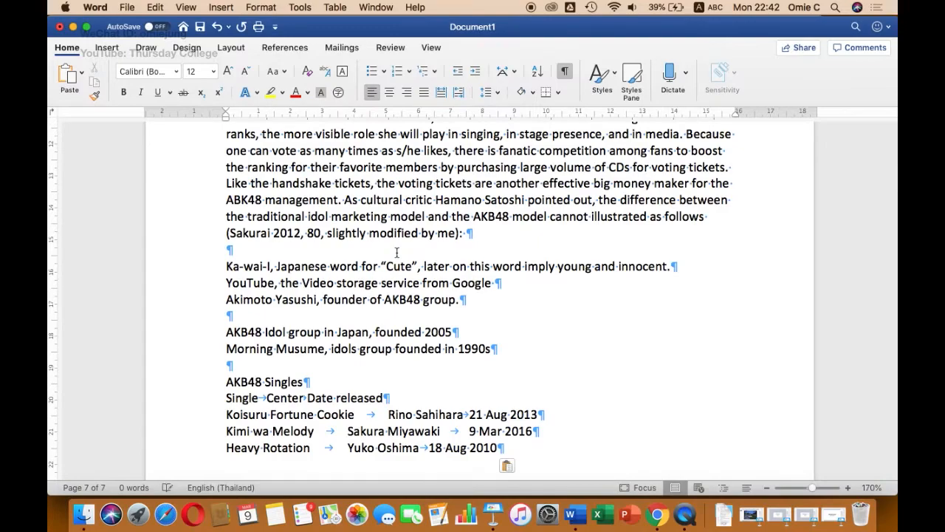
Step: Look over the pasted article back to its title and make the document window full screen
{"action": "scroll", "coordinate": [397, 253], "scroll_direction": "up", "scroll_amount": 20}
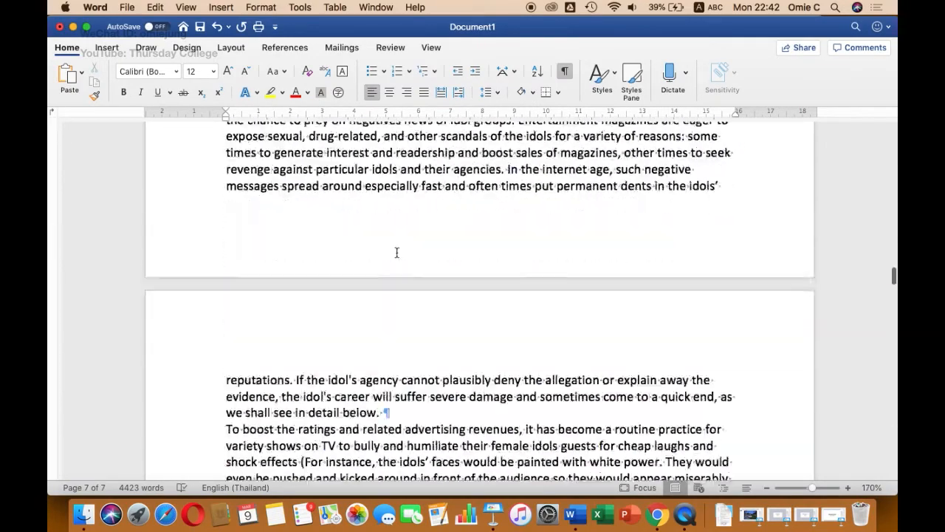
{"action": "scroll", "coordinate": [396, 253], "scroll_direction": "up", "scroll_amount": 20}
{"action": "scroll", "coordinate": [397, 252], "scroll_direction": "down", "scroll_amount": 3}
{"action": "scroll", "coordinate": [396, 253], "scroll_direction": "up", "scroll_amount": 3}
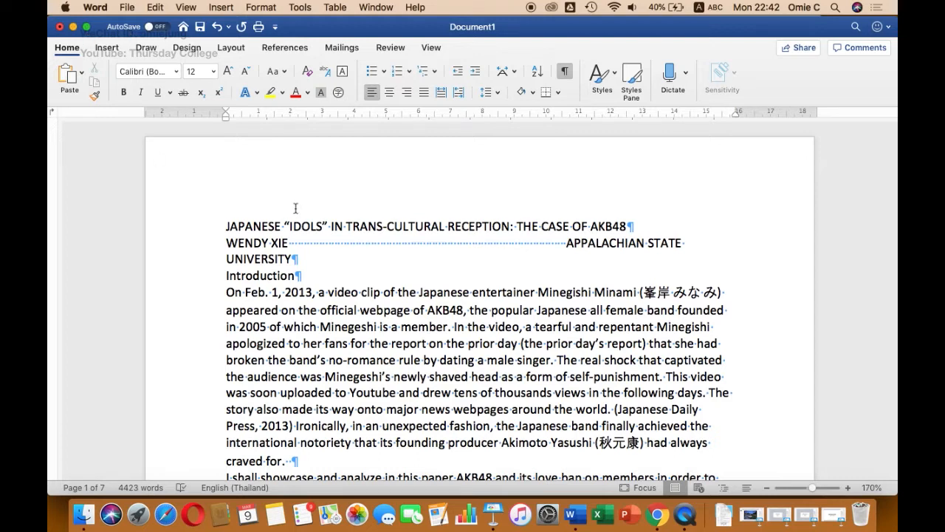
{"action": "left_click", "coordinate": [85, 27]}
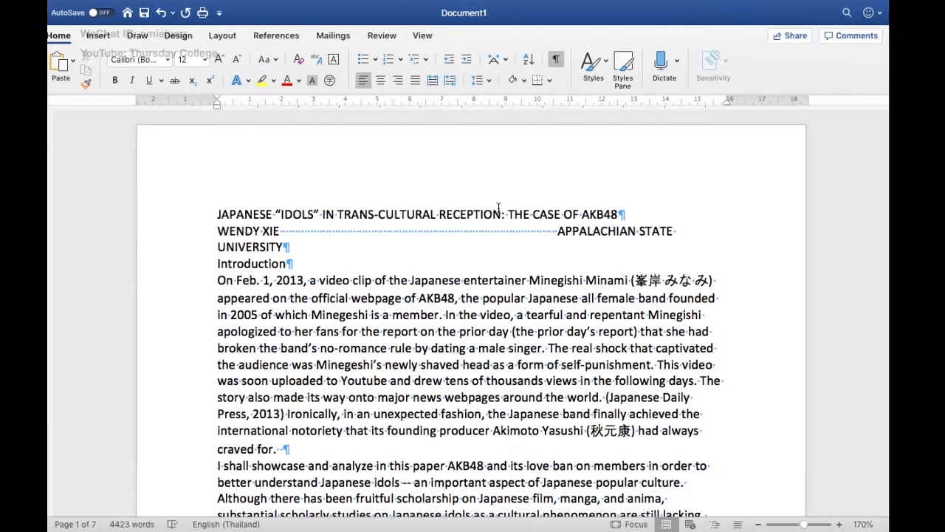
Step: Switch to Keynote, minimise the Chrome window and open the recent presentation MS-Word2016
{"action": "mouse_move", "coordinate": [570, 529]}
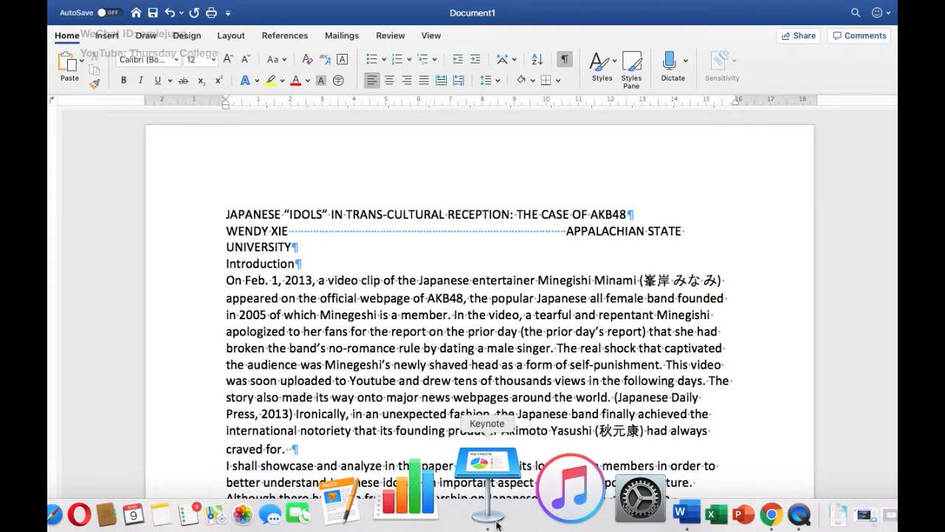
{"action": "left_click", "coordinate": [509, 509]}
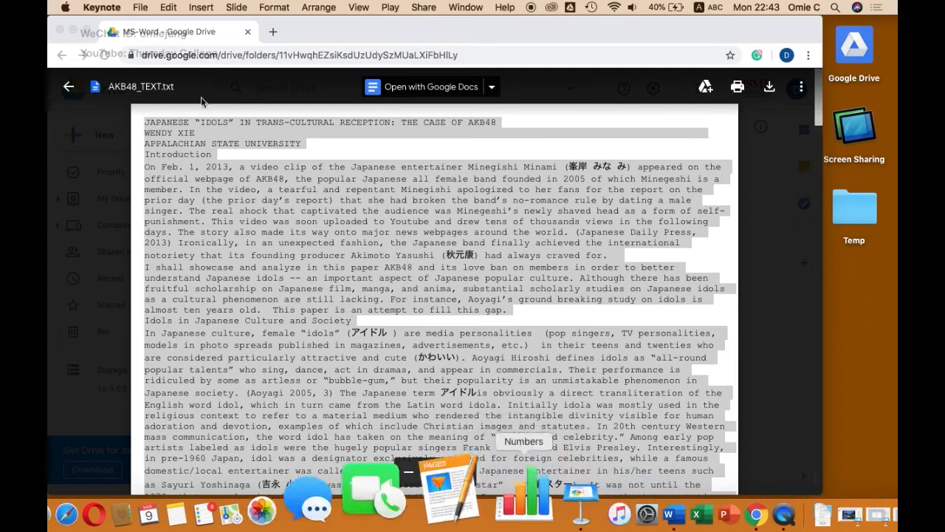
{"action": "left_click", "coordinate": [74, 32]}
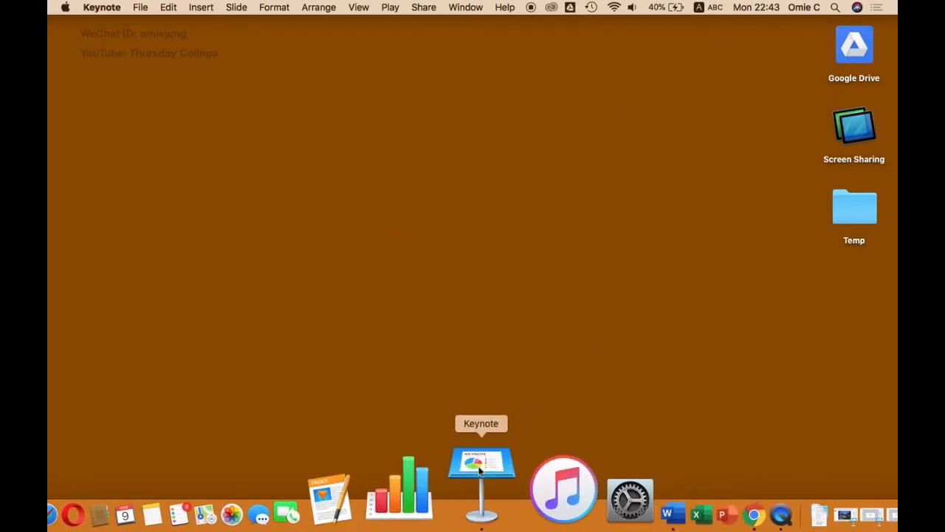
{"action": "left_click", "coordinate": [139, 8]}
{"action": "mouse_move", "coordinate": [214, 49]}
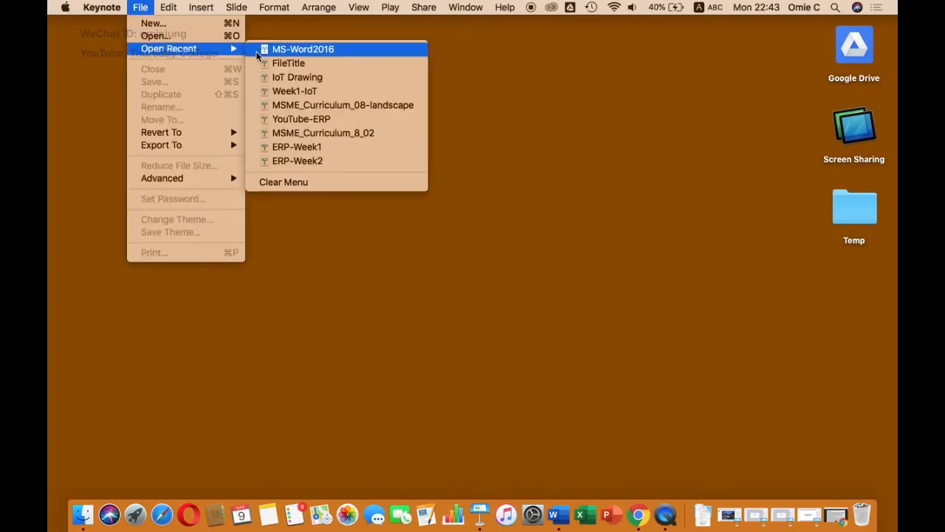
{"action": "left_click", "coordinate": [263, 50]}
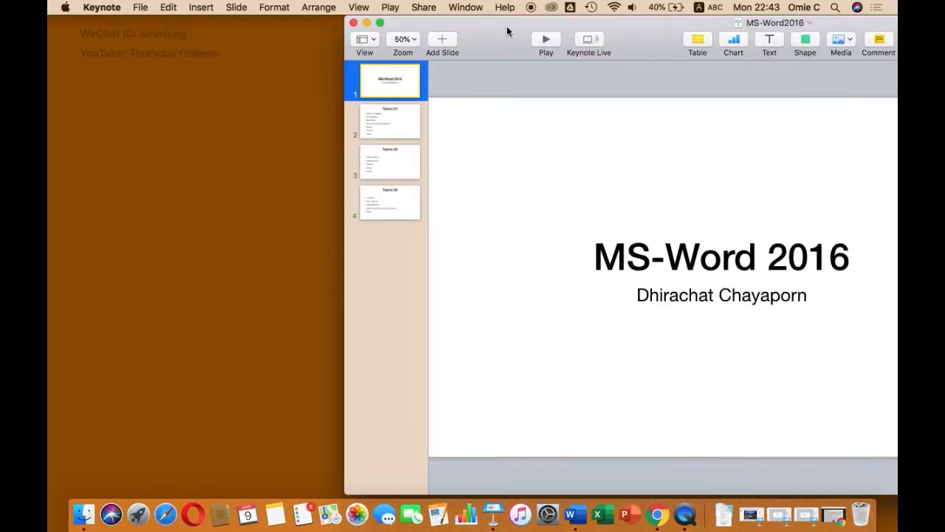
Step: Play the MS-Word2016 slideshow through the three Topics slides, exit it and show the Topics (1) slide
{"action": "left_click_drag", "start_coordinate": [498, 38], "coordinate": [321, 43]}
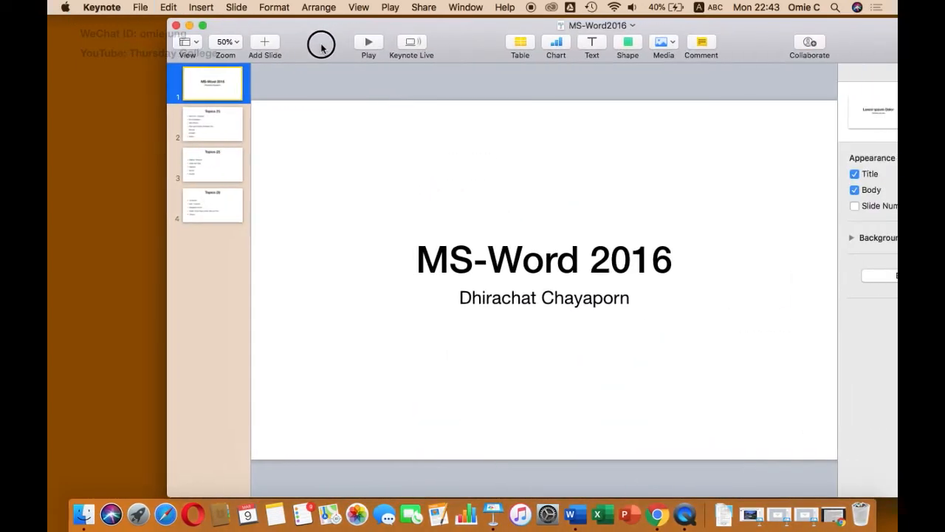
{"action": "left_click", "coordinate": [372, 43]}
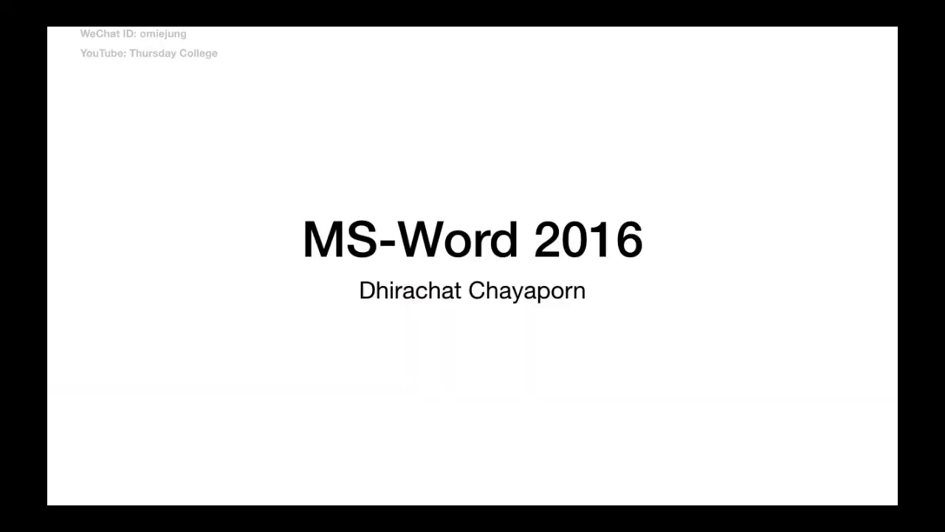
{"action": "key", "text": "Right"}
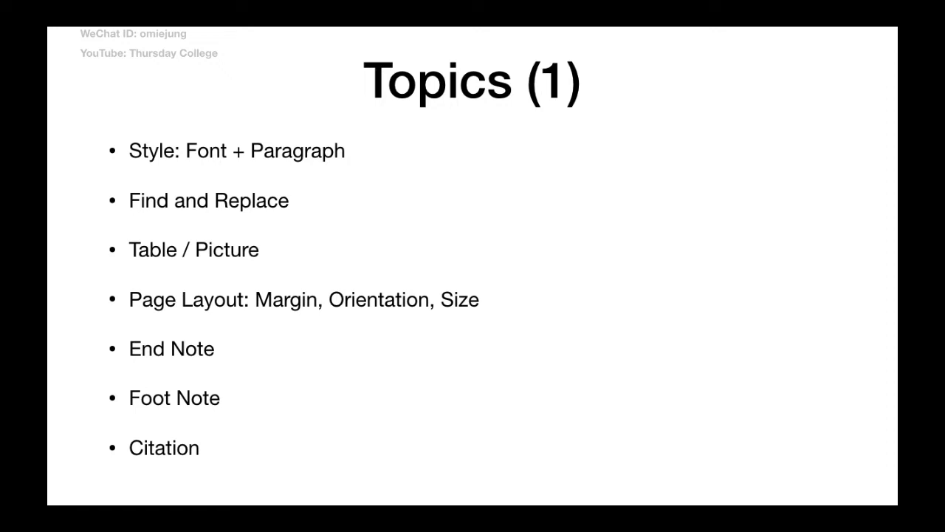
{"action": "key", "text": "Right"}
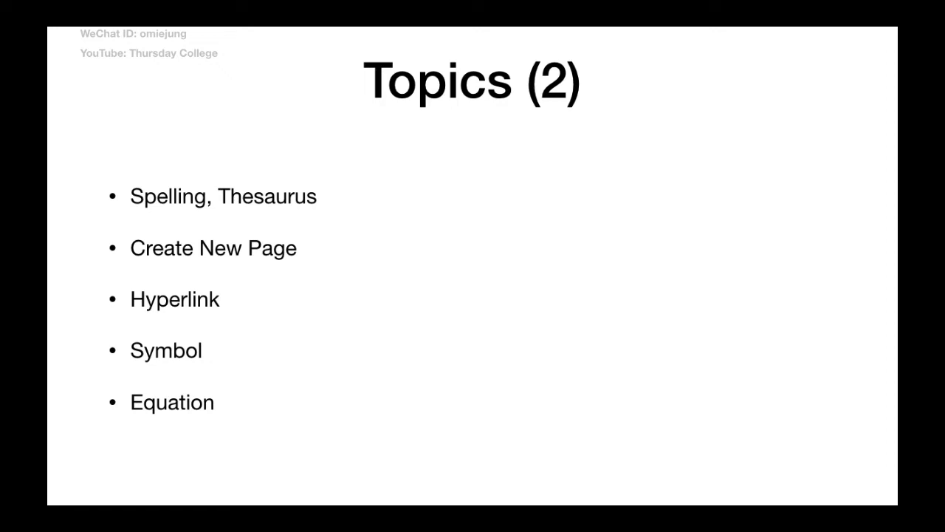
{"action": "key", "text": "Right"}
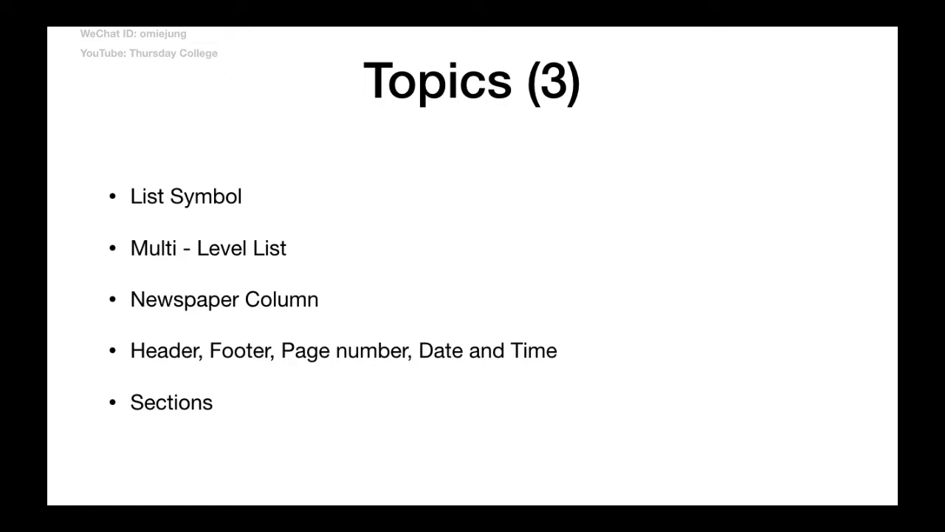
{"action": "key", "text": "Escape"}
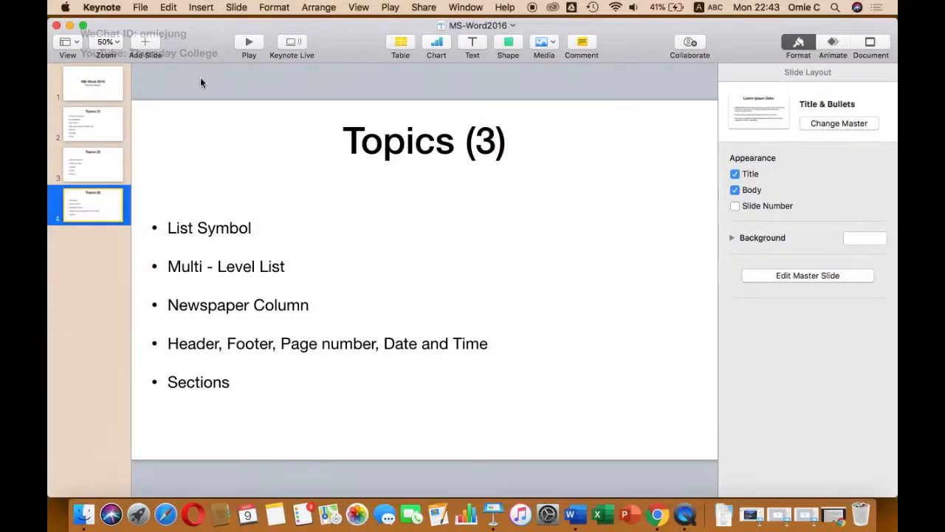
{"action": "left_click", "coordinate": [99, 122]}
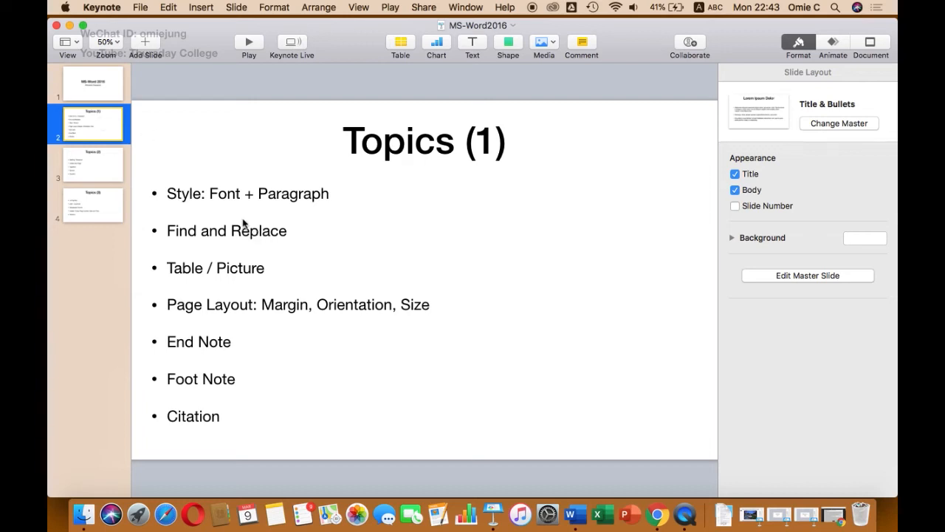
Step: Minimise the presentation, switch back to Word and look through the opening sections of the pasted article
{"action": "left_click", "coordinate": [68, 25]}
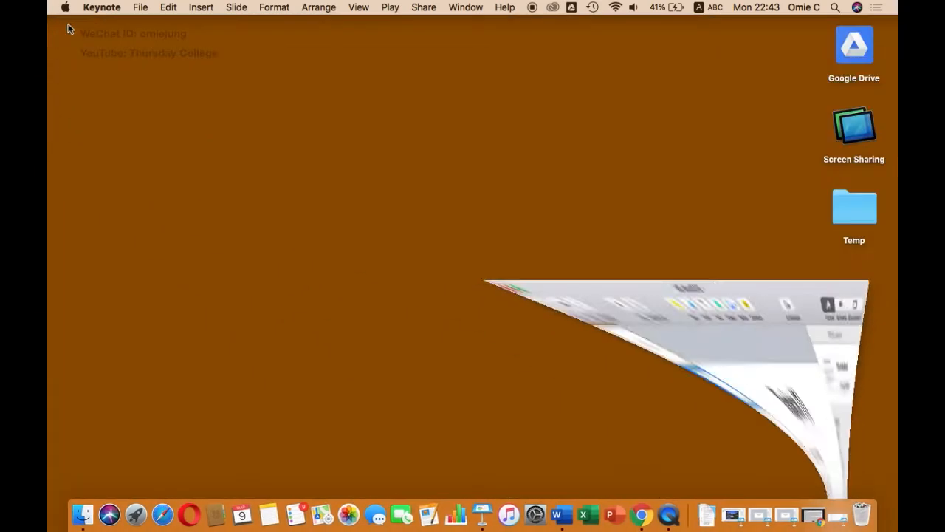
{"action": "left_click", "coordinate": [560, 511]}
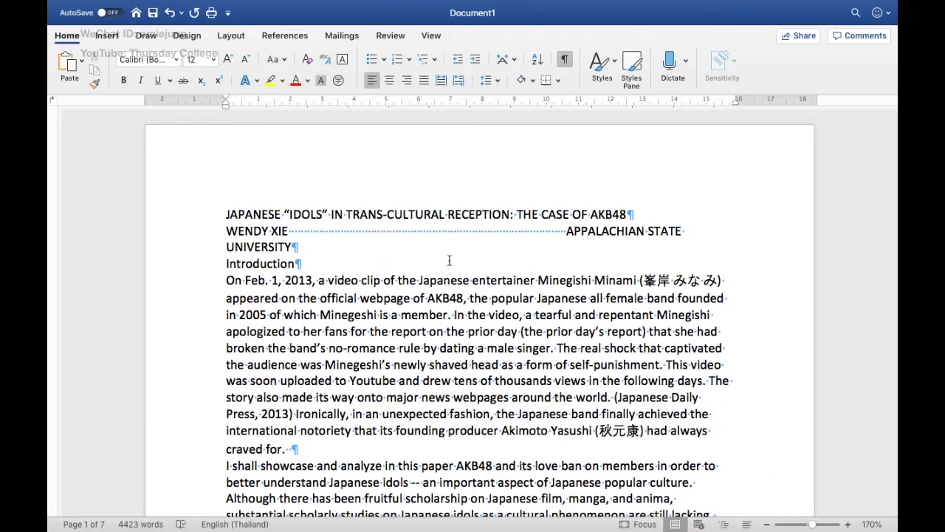
{"action": "scroll", "coordinate": [378, 294], "scroll_direction": "down", "scroll_amount": 5}
{"action": "scroll", "coordinate": [378, 294], "scroll_direction": "up", "scroll_amount": 5}
{"action": "scroll", "coordinate": [378, 294], "scroll_direction": "down", "scroll_amount": 10}
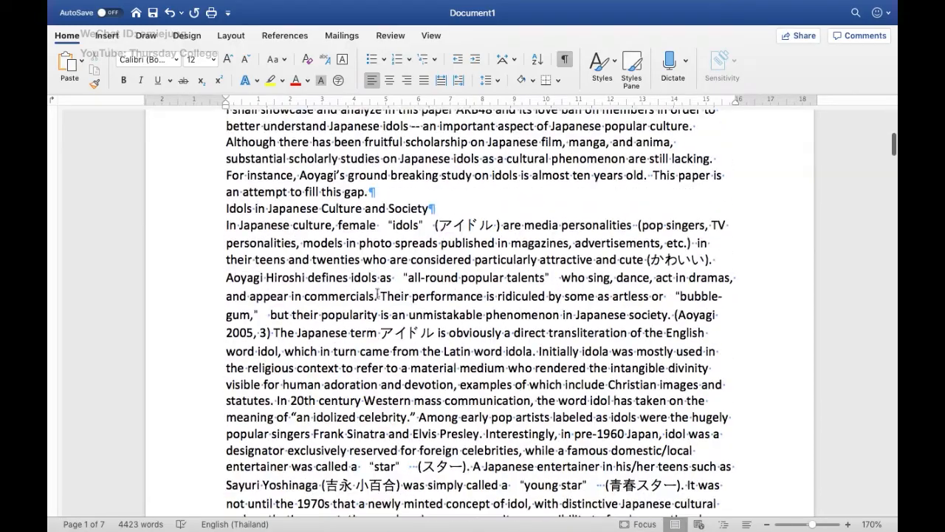
{"action": "scroll", "coordinate": [378, 294], "scroll_direction": "up", "scroll_amount": 5}
{"action": "scroll", "coordinate": [378, 293], "scroll_direction": "up", "scroll_amount": 4}
{"action": "scroll", "coordinate": [378, 293], "scroll_direction": "down", "scroll_amount": 10}
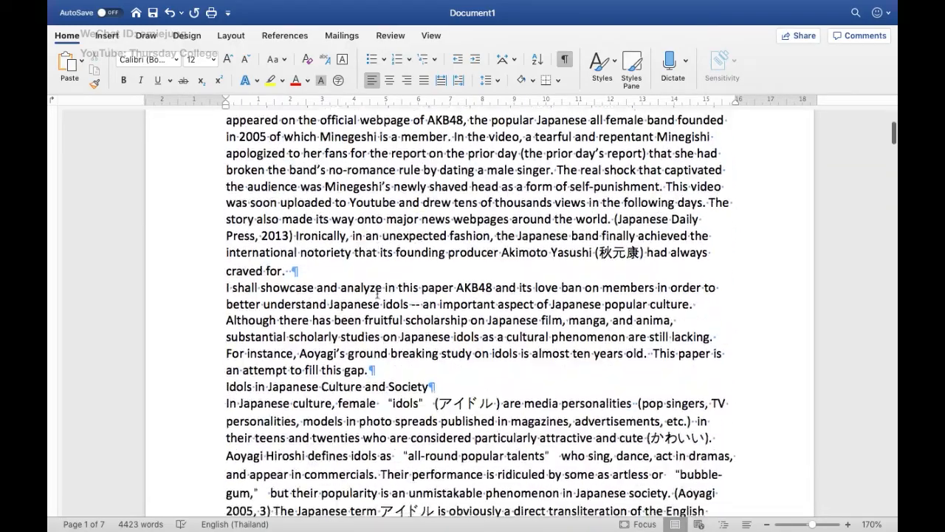
Step: Look over the article's title, author line and opening paragraphs, briefly selecting the title and the start of the author line
{"action": "scroll", "coordinate": [378, 292], "scroll_direction": "up", "scroll_amount": 10}
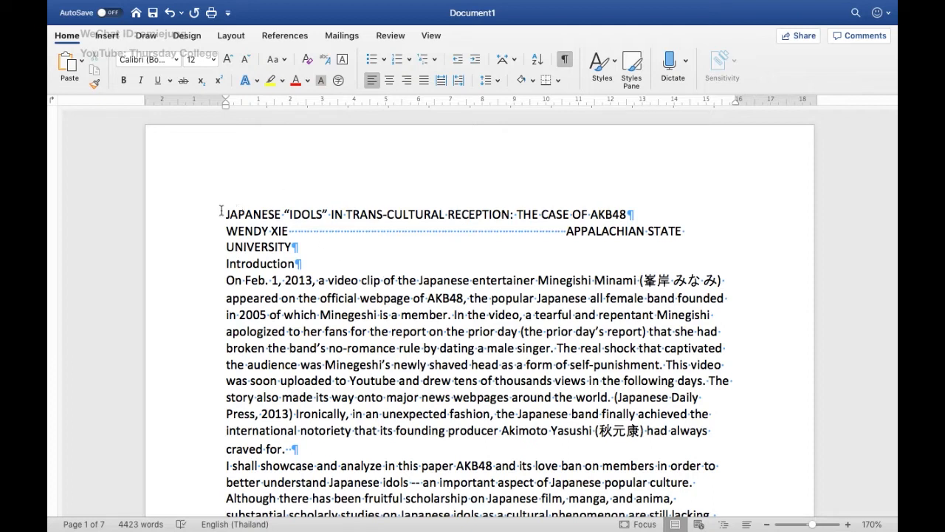
{"action": "left_click_drag", "start_coordinate": [224, 212], "coordinate": [302, 236]}
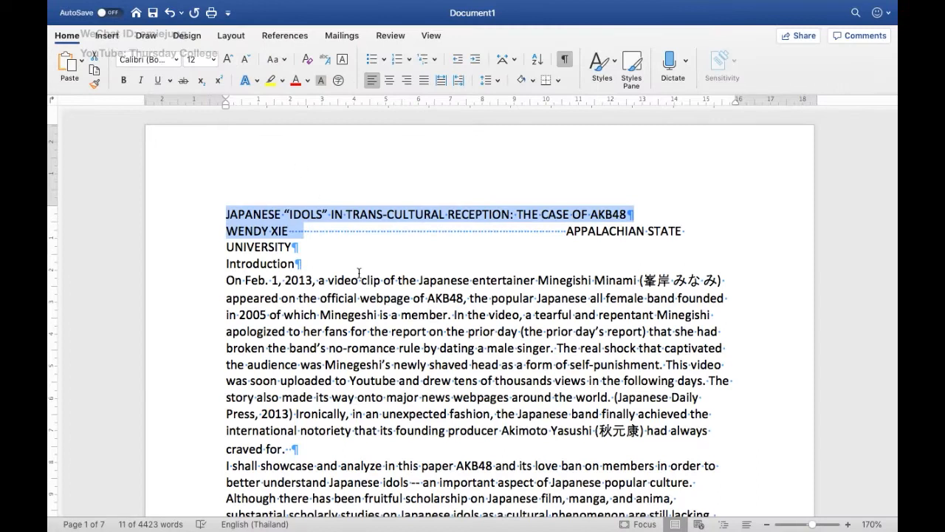
{"action": "left_click", "coordinate": [359, 279]}
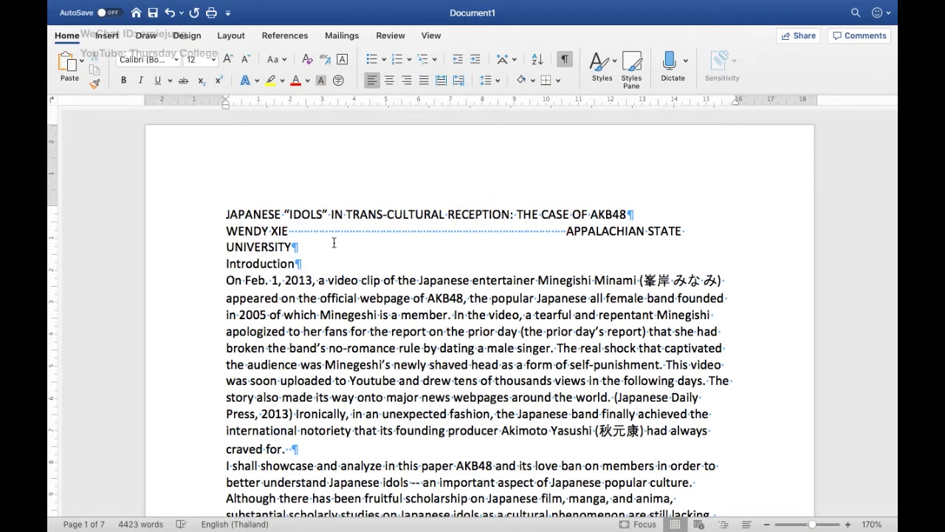
{"action": "scroll", "coordinate": [308, 280], "scroll_direction": "down", "scroll_amount": 4}
{"action": "scroll", "coordinate": [307, 281], "scroll_direction": "up", "scroll_amount": 3}
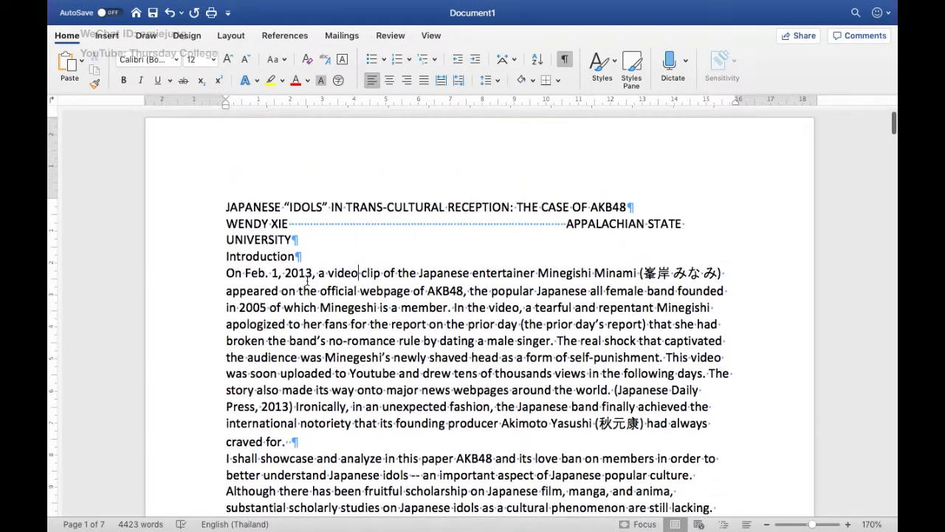
{"action": "scroll", "coordinate": [307, 281], "scroll_direction": "down", "scroll_amount": 4}
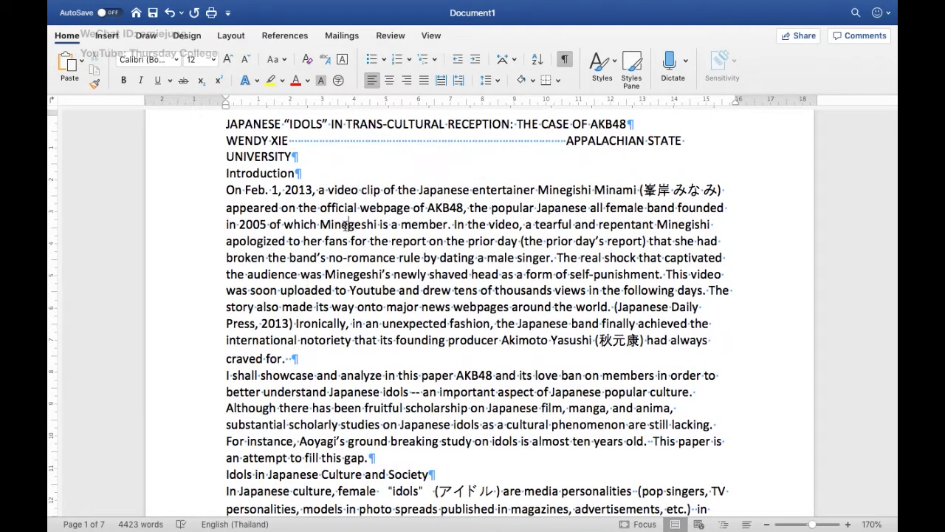
{"action": "scroll", "coordinate": [325, 192], "scroll_direction": "up", "scroll_amount": 5}
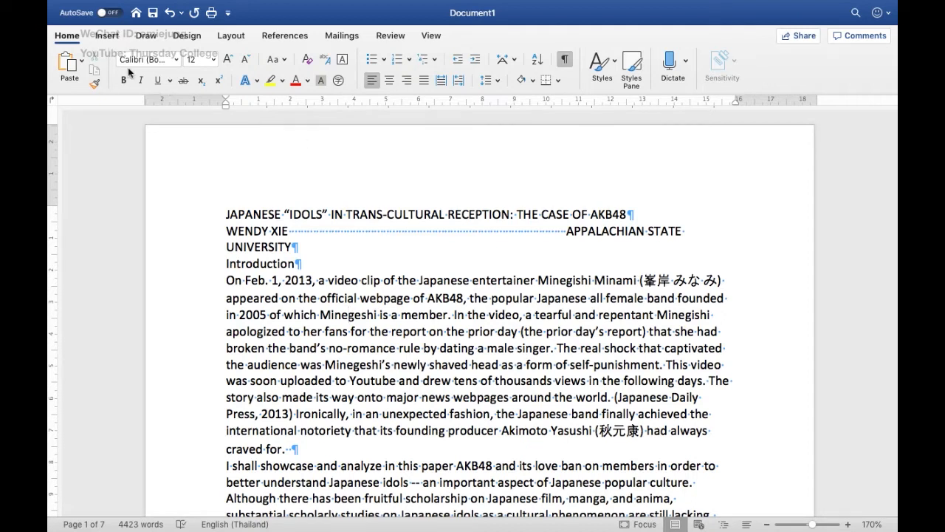
Step: Collapse the ribbon to its tab names only and expand it again
{"action": "left_click", "coordinate": [78, 37]}
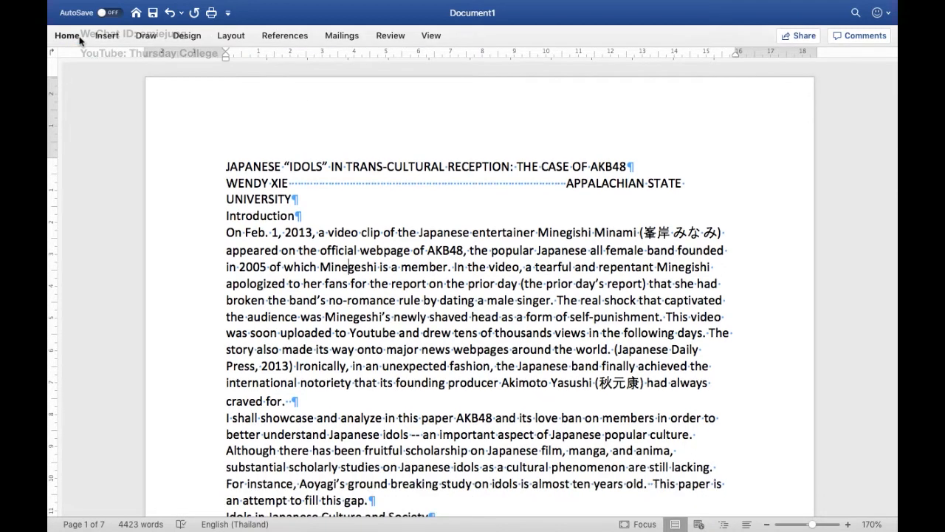
{"action": "left_click", "coordinate": [73, 37]}
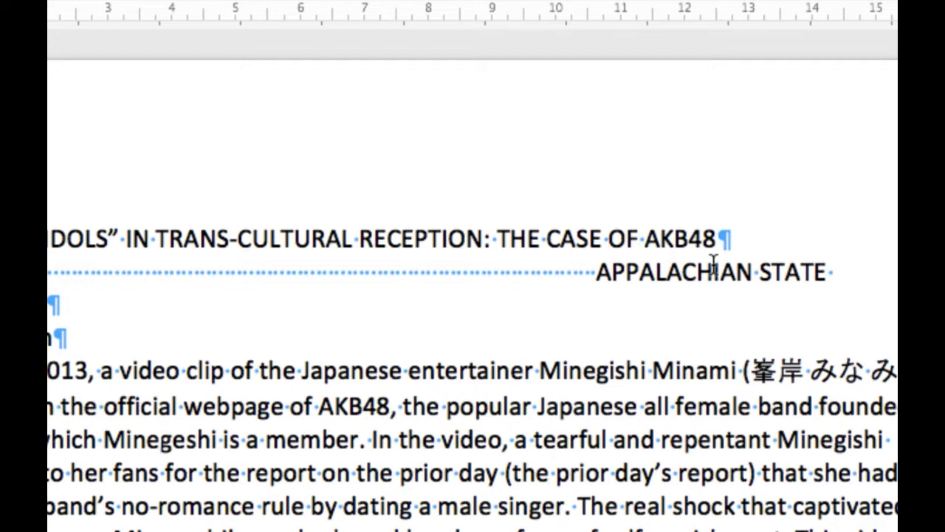
Step: Hide the formatting marks, view the title area without them, and show them again
{"action": "scroll", "coordinate": [713, 266], "scroll_direction": "up", "scroll_amount": 1}
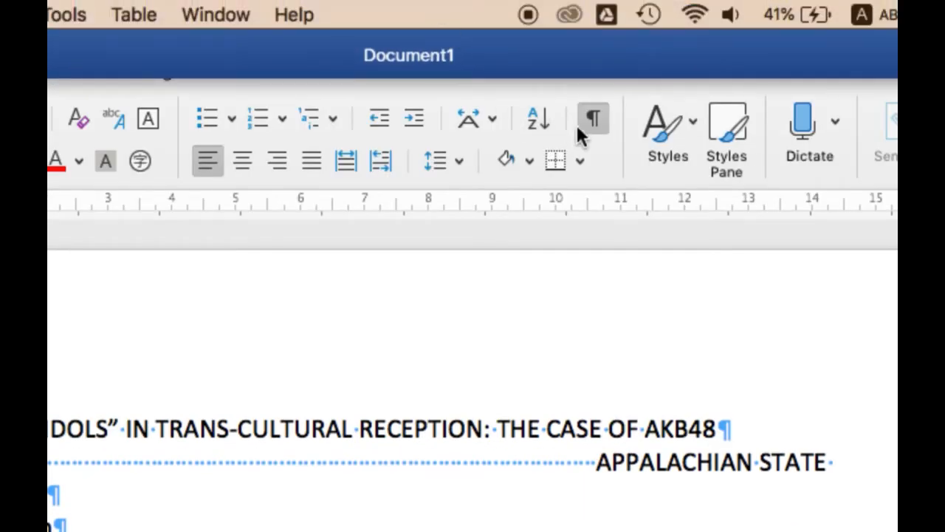
{"action": "left_click", "coordinate": [589, 117]}
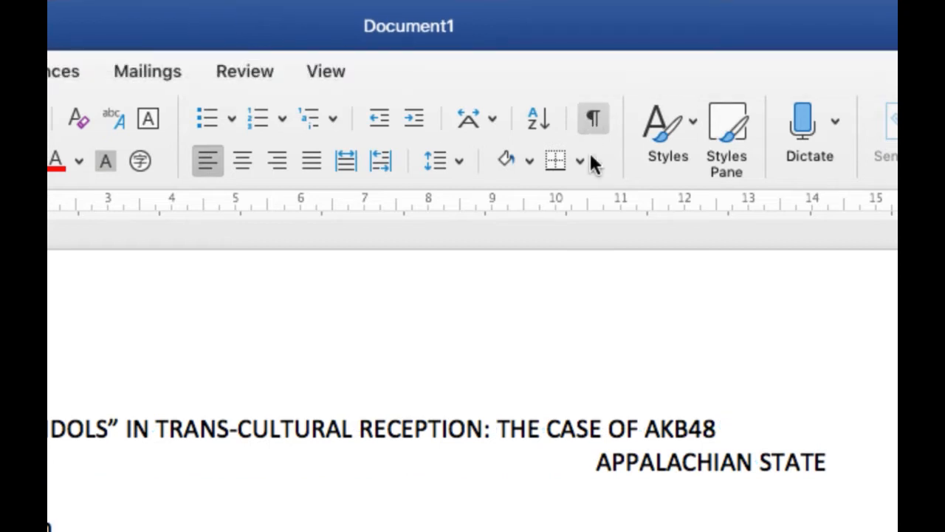
{"action": "scroll", "coordinate": [670, 388], "scroll_direction": "down", "scroll_amount": 5}
{"action": "scroll", "coordinate": [699, 319], "scroll_direction": "up", "scroll_amount": 3}
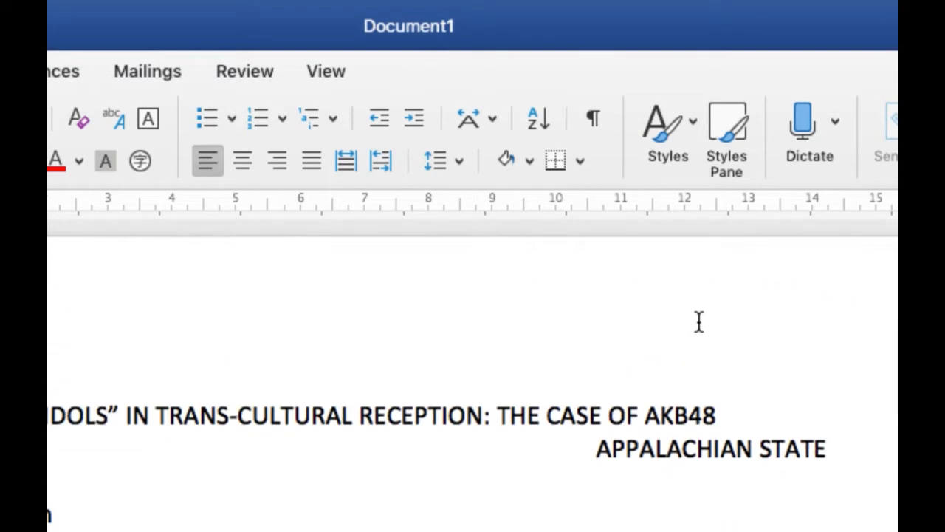
{"action": "left_click", "coordinate": [594, 120]}
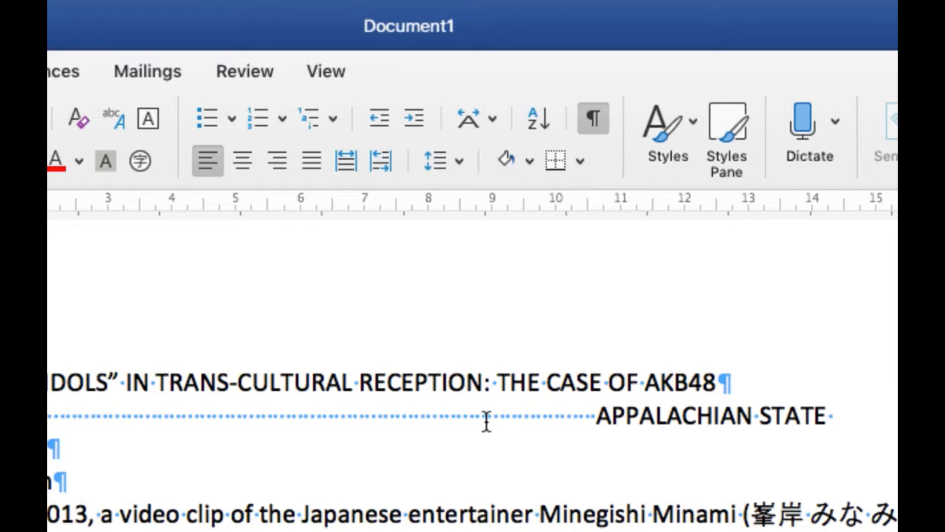
Step: Replace part of the run of spaces after the author's name with two tabs, and compare the line with formatting marks hidden and shown
{"action": "scroll", "coordinate": [148, 420], "scroll_direction": "down", "scroll_amount": 3}
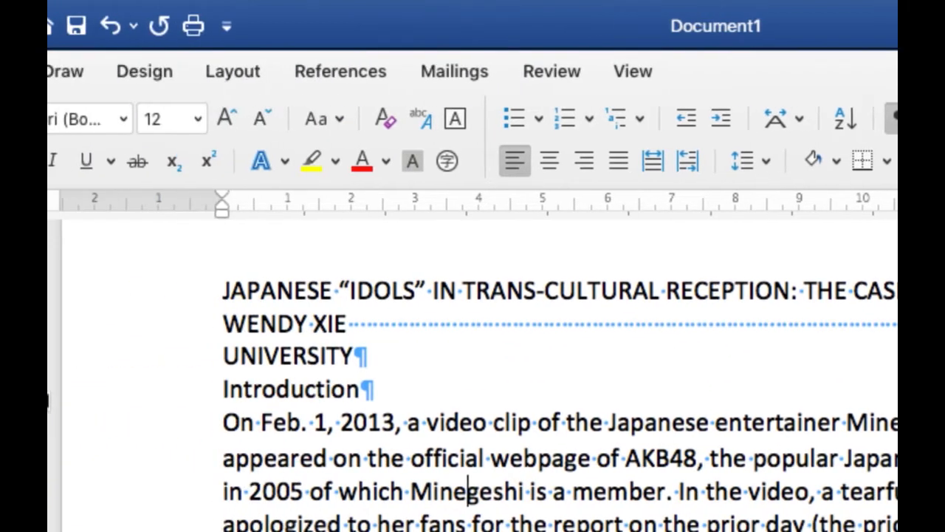
{"action": "scroll", "coordinate": [325, 360], "scroll_direction": "up", "scroll_amount": 1}
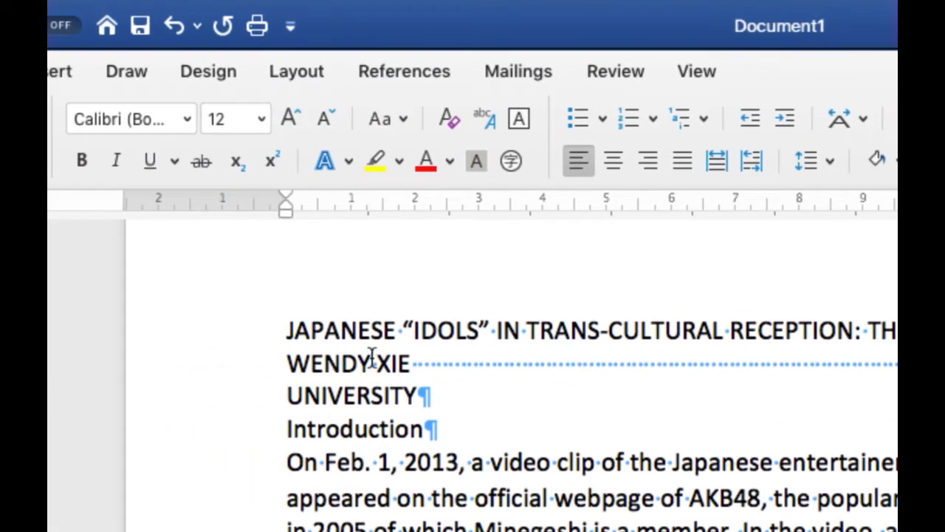
{"action": "left_click", "coordinate": [425, 362]}
{"action": "left_click_drag", "start_coordinate": [476, 362], "coordinate": [639, 368]}
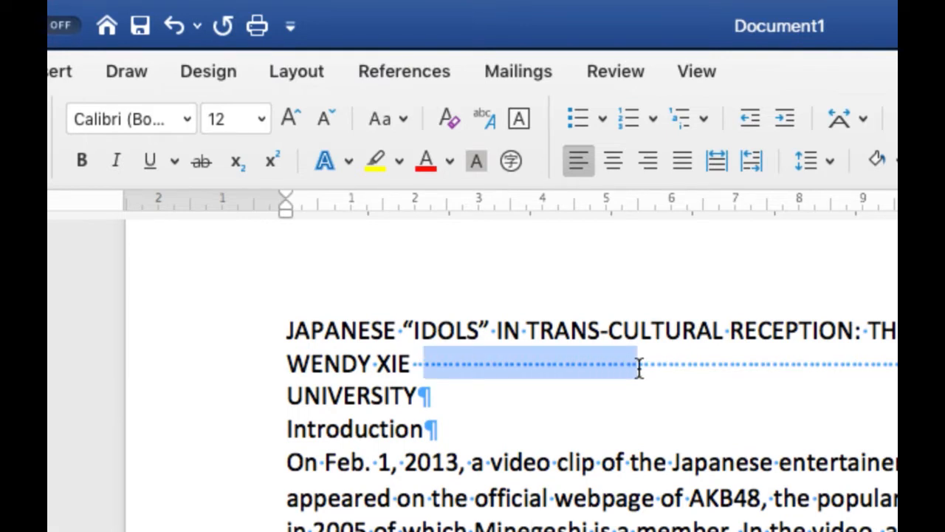
{"action": "key", "text": "BackSpace"}
{"action": "key", "text": "Tab"}
{"action": "key", "text": "Tab"}
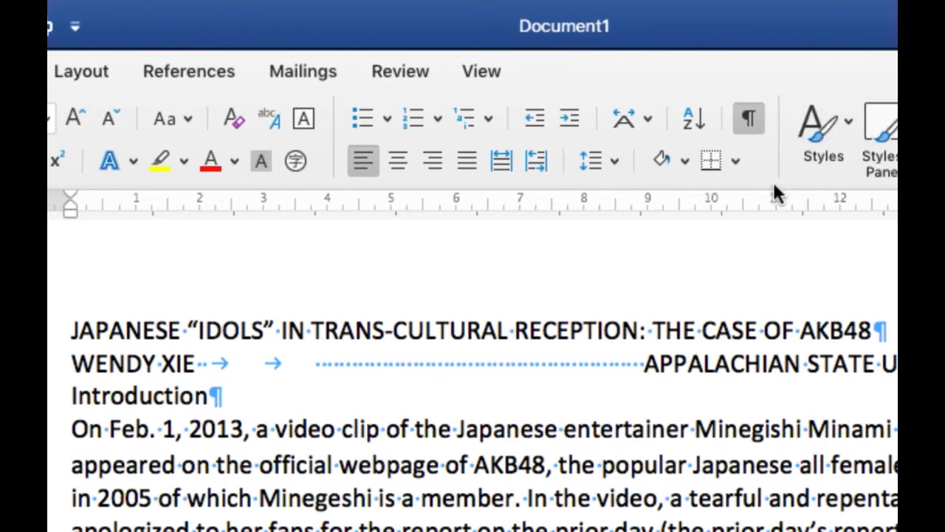
{"action": "left_click", "coordinate": [749, 118]}
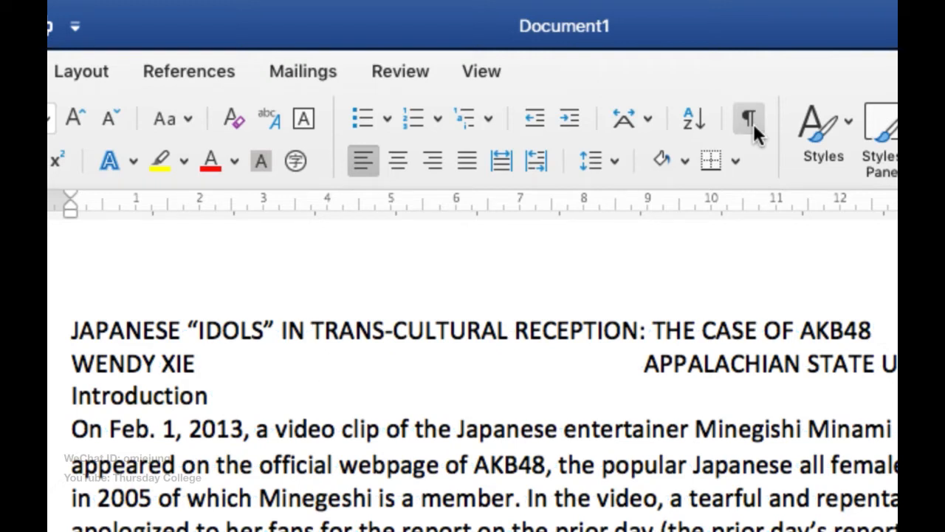
{"action": "left_click", "coordinate": [753, 123]}
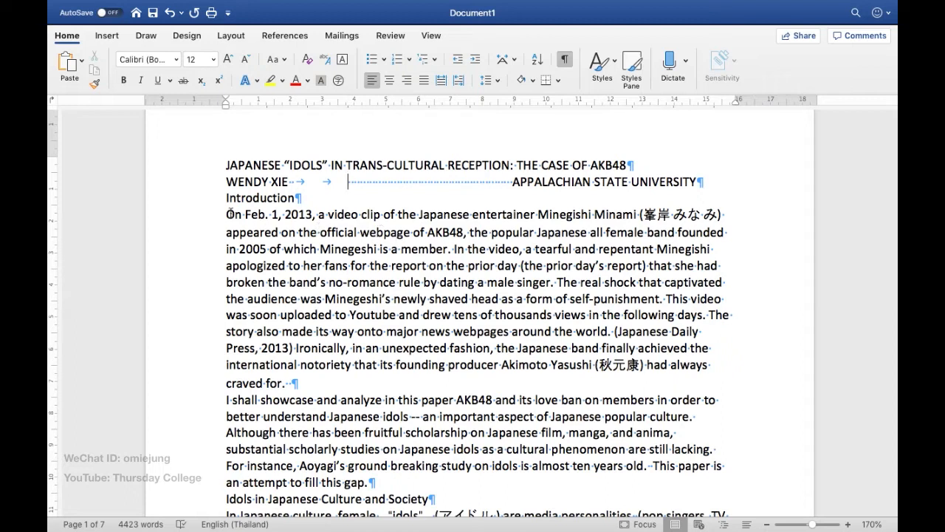
Step: Select the first Introduction paragraph's text from "Feb. 1, 2013" through "major" and clear the selection
{"action": "left_click_drag", "start_coordinate": [257, 214], "coordinate": [418, 332]}
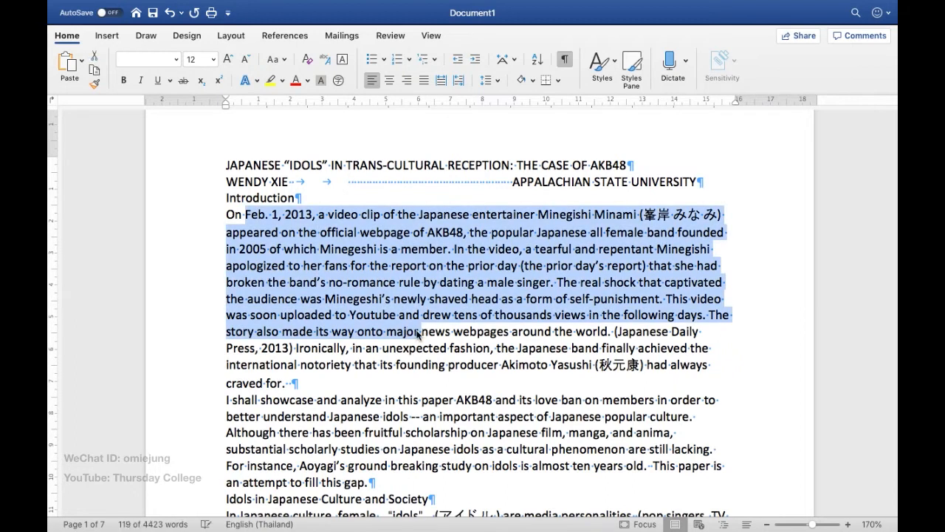
{"action": "left_click", "coordinate": [418, 332]}
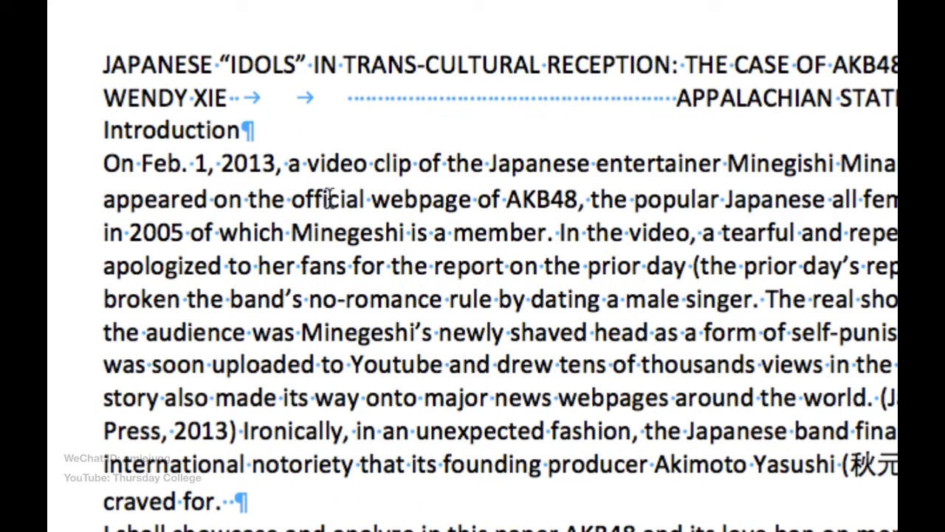
Step: Insert the trial text "jgjhgljghglhg" directly after "clip" in the first Introduction paragraph and delete it again
{"action": "left_click", "coordinate": [392, 156]}
{"action": "left_click", "coordinate": [352, 162]}
{"action": "left_click", "coordinate": [413, 162]}
{"action": "type", "text": "jgjhgljghglhg"}
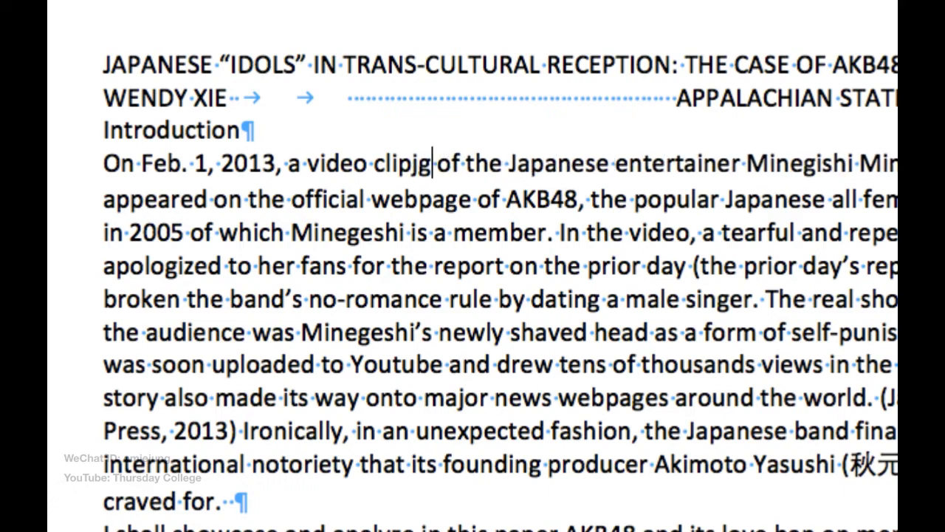
{"action": "key", "text": "BackSpace"}
{"action": "key", "text": "BackSpace"}
{"action": "key", "text": "BackSpace"}
{"action": "key", "text": "BackSpace"}
{"action": "key", "text": "BackSpace"}
{"action": "key", "text": "BackSpace"}
{"action": "key", "text": "BackSpace"}
{"action": "key", "text": "BackSpace"}
{"action": "key", "text": "BackSpace"}
{"action": "key", "text": "BackSpace"}
{"action": "key", "text": "BackSpace"}
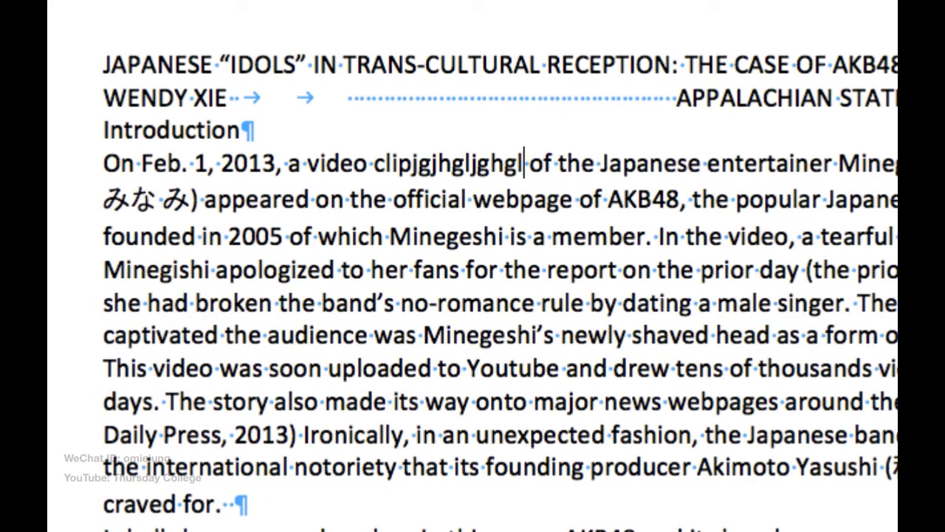
{"action": "key", "text": "BackSpace"}
{"action": "key", "text": "BackSpace"}
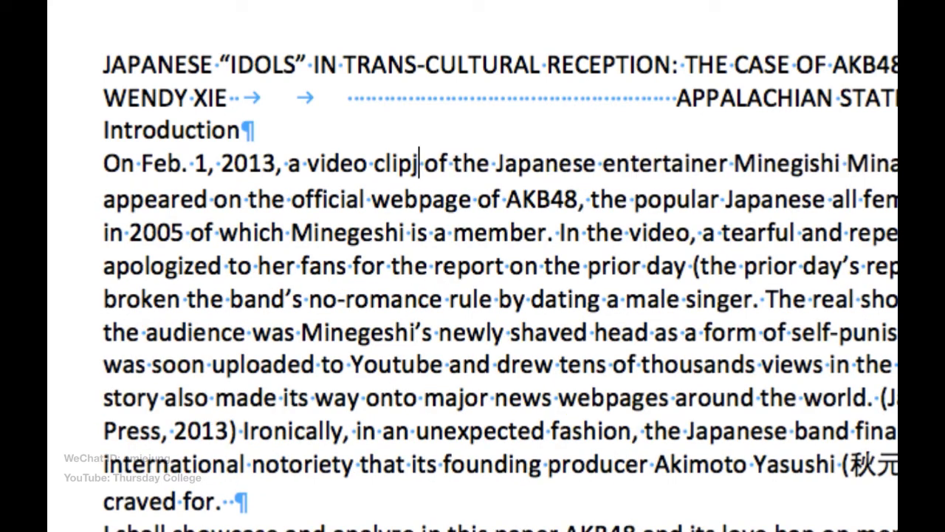
Step: Select the word "clip" and the whole first Introduction paragraph, repeat both selections, and clear them
{"action": "double_click", "coordinate": [397, 170]}
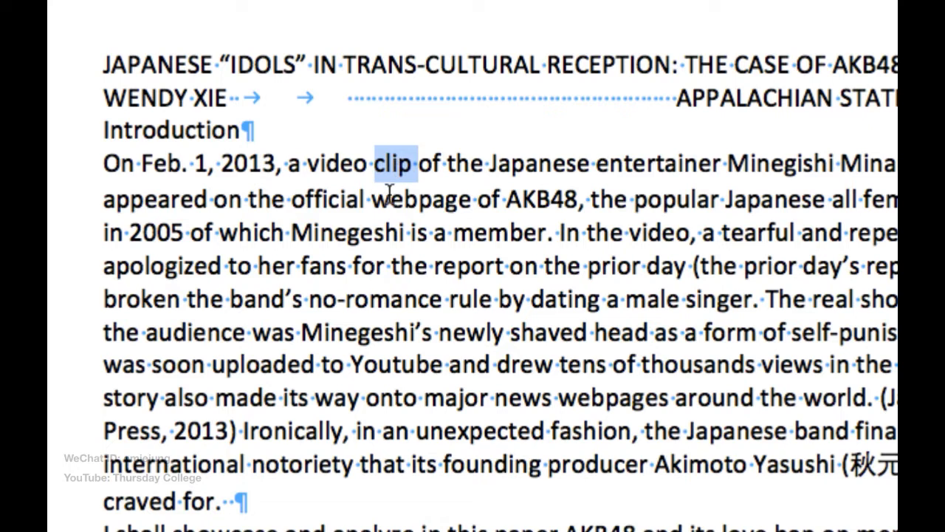
{"action": "triple_click", "coordinate": [388, 193]}
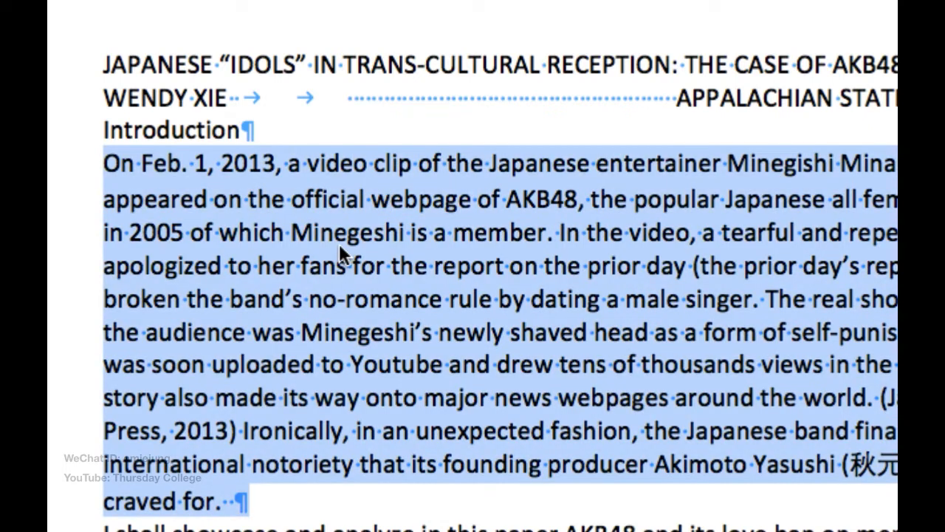
{"action": "scroll", "coordinate": [392, 268], "scroll_direction": "down", "scroll_amount": 3}
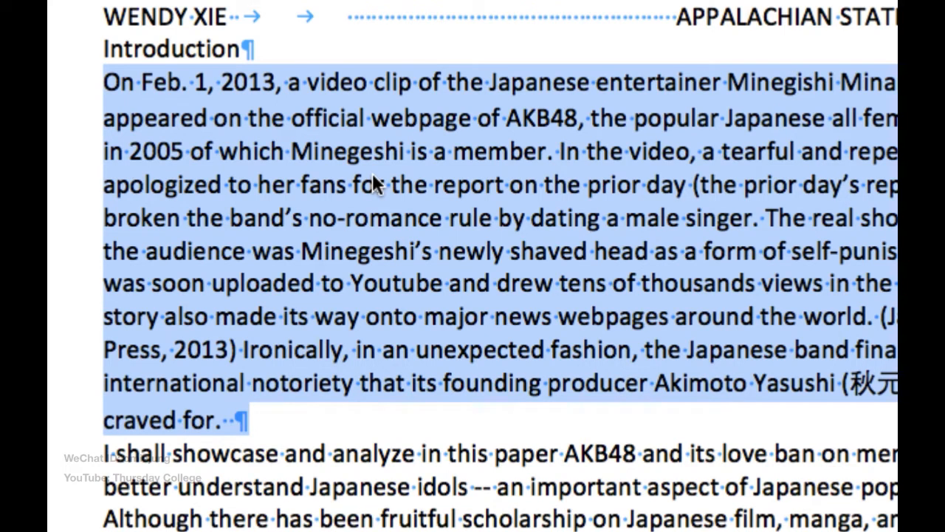
{"action": "left_click", "coordinate": [400, 150]}
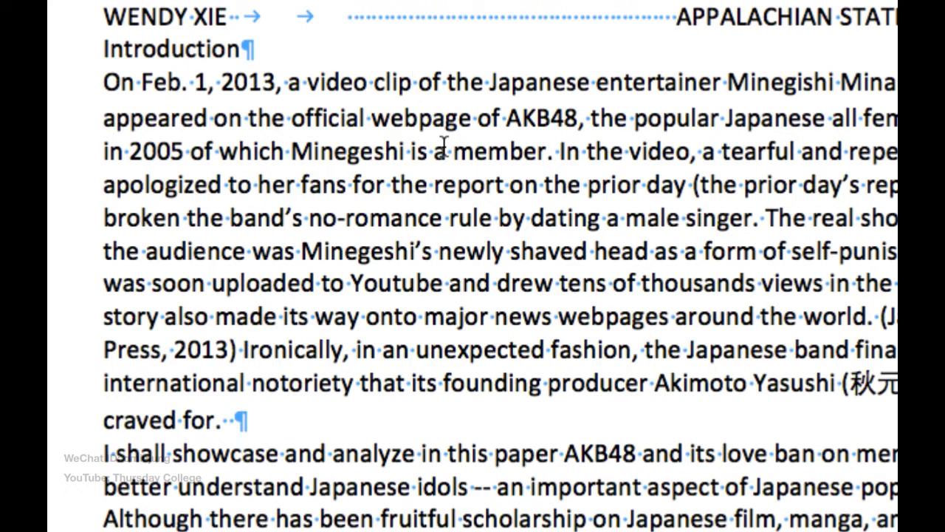
{"action": "double_click", "coordinate": [398, 83]}
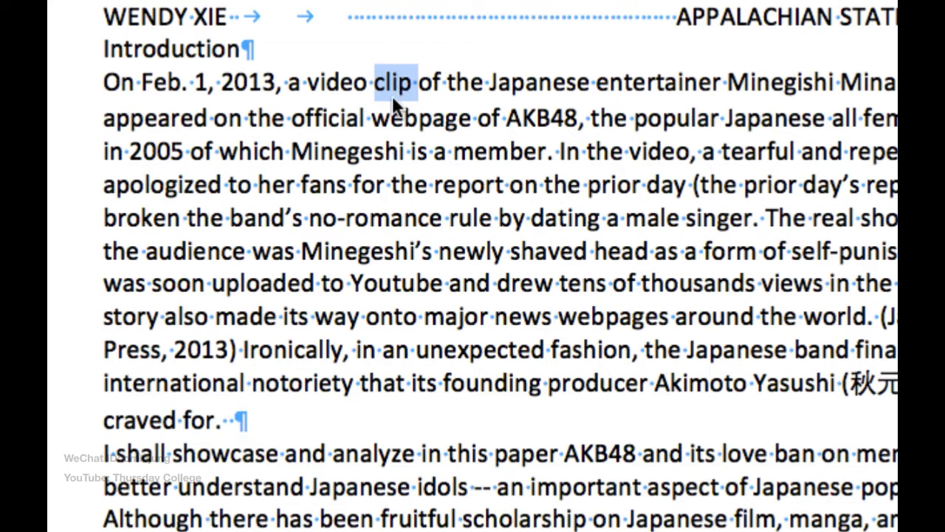
{"action": "triple_click", "coordinate": [342, 119]}
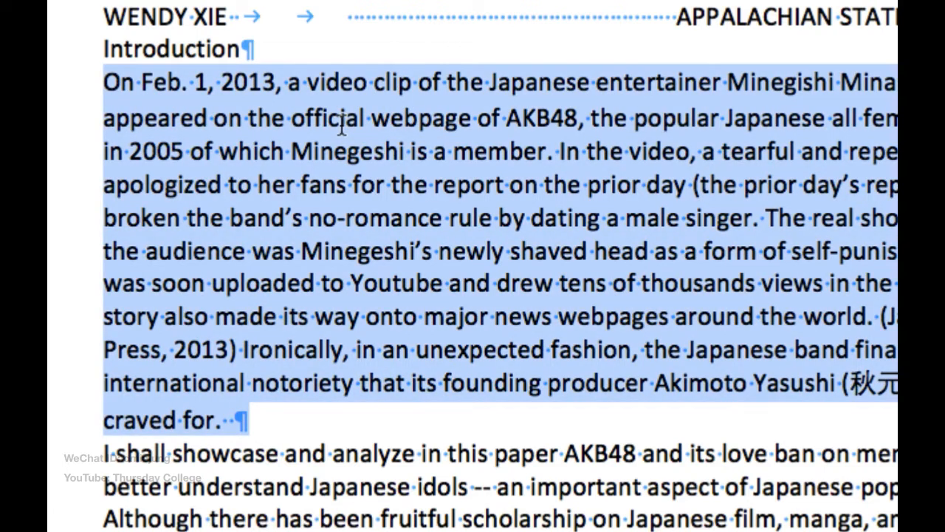
{"action": "left_click", "coordinate": [215, 168]}
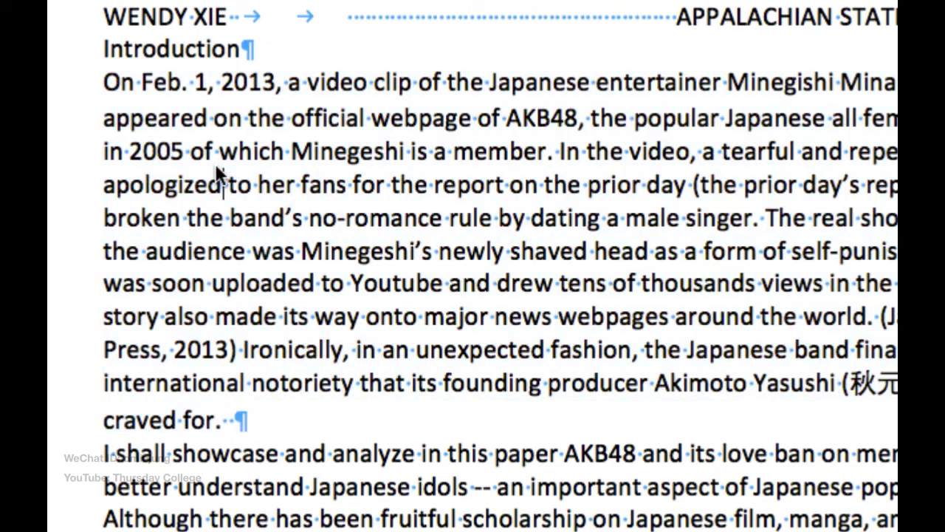
Step: Select the single lines starting with "apologized" and "appeared", and finish with the whole first Introduction paragraph selected
{"action": "left_click", "coordinate": [68, 179]}
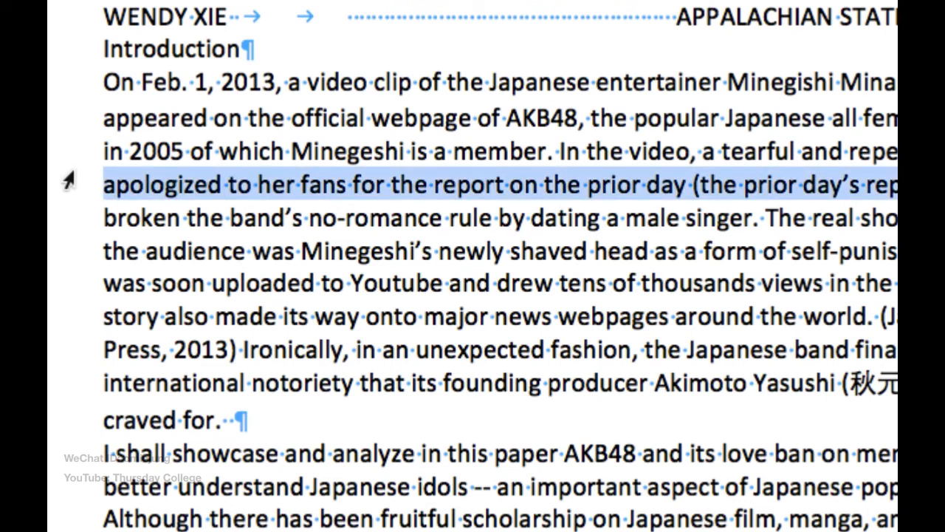
{"action": "left_click", "coordinate": [67, 124]}
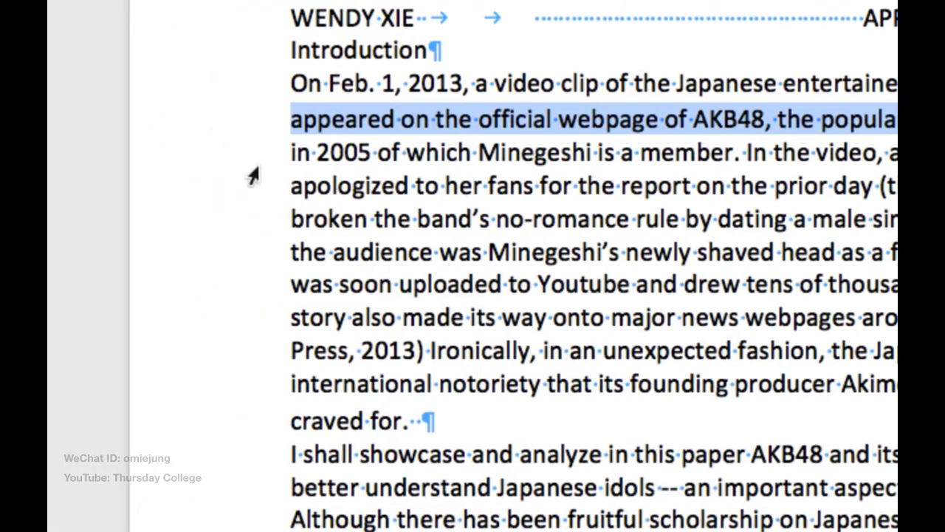
{"action": "triple_click", "coordinate": [253, 162]}
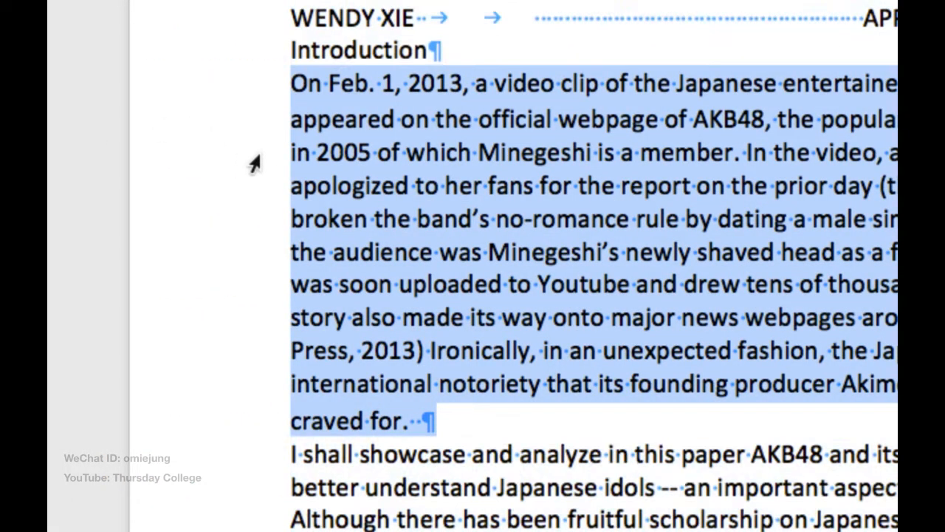
{"action": "left_click", "coordinate": [344, 152]}
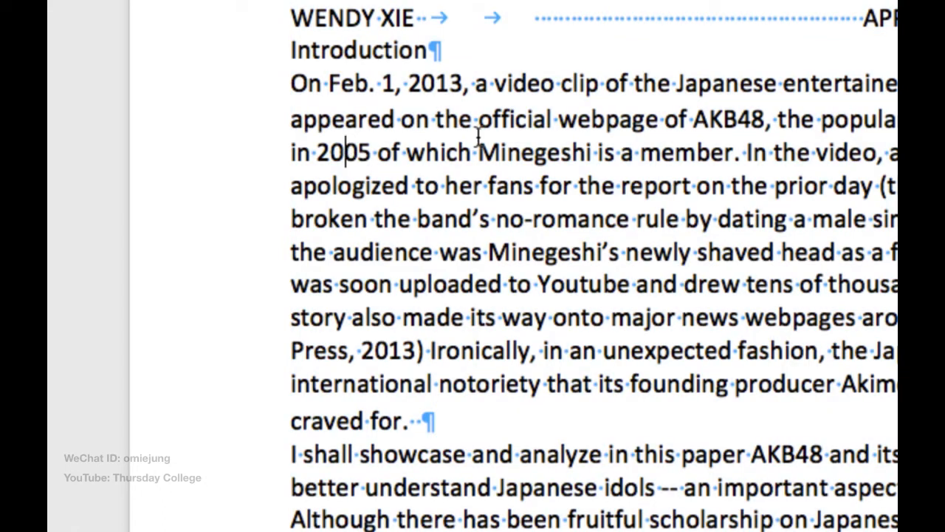
{"action": "triple_click", "coordinate": [522, 121]}
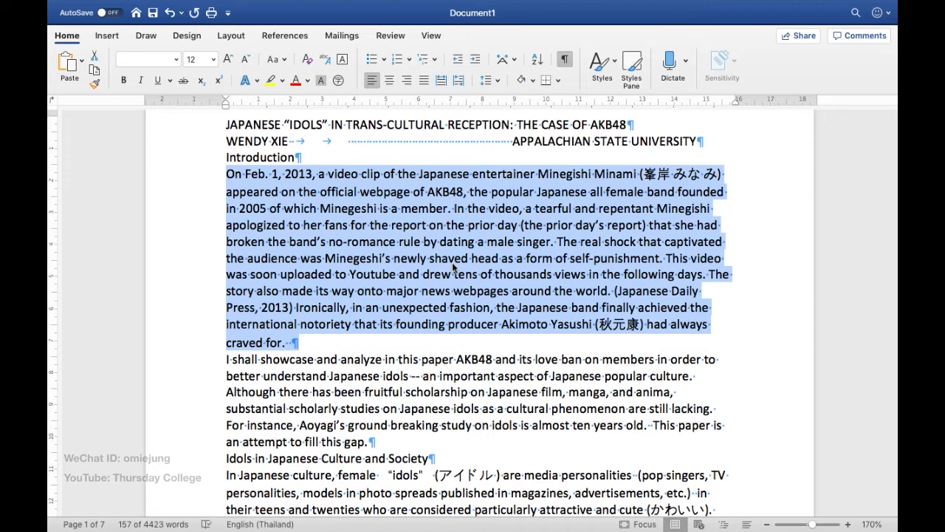
Step: Select the words "male" and "is" in the first Introduction paragraph and clear the selection
{"action": "scroll", "coordinate": [453, 265], "scroll_direction": "down", "scroll_amount": 2}
{"action": "scroll", "coordinate": [510, 247], "scroll_direction": "up", "scroll_amount": 2}
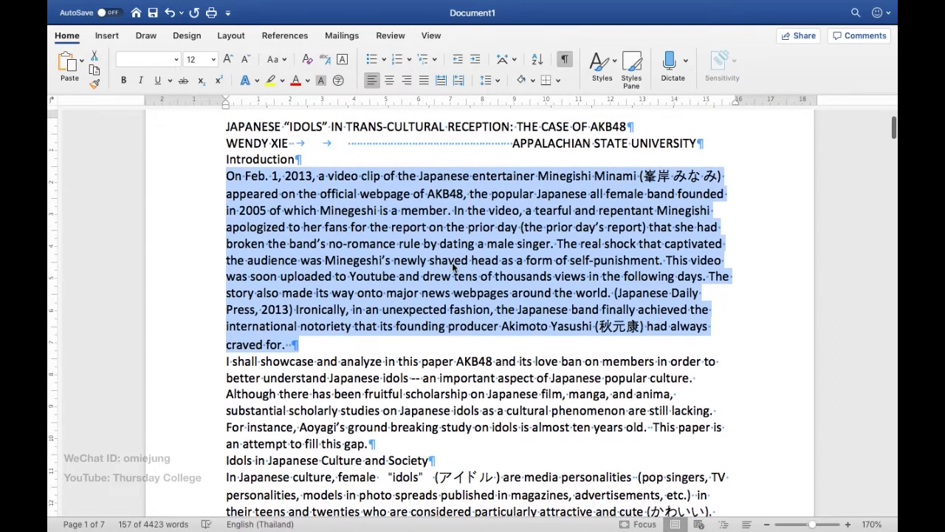
{"action": "left_click", "coordinate": [517, 244]}
{"action": "double_click", "coordinate": [509, 243]}
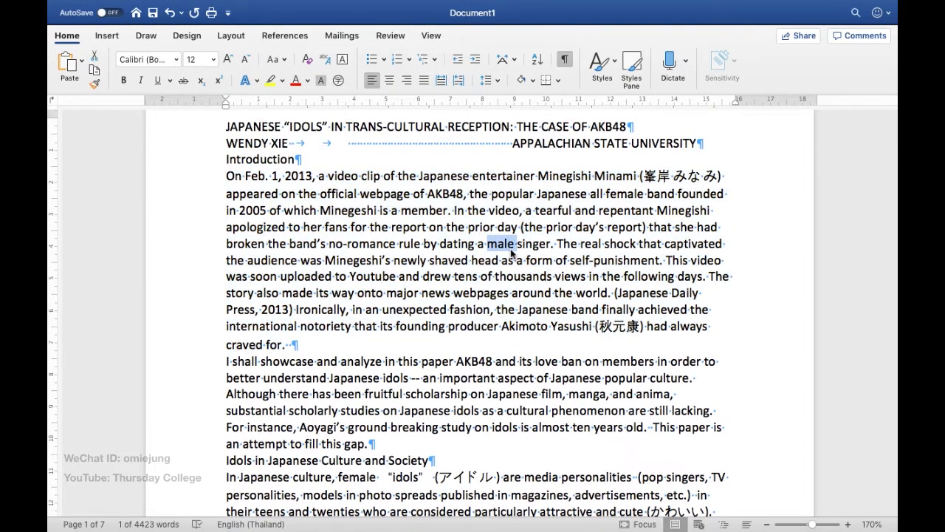
{"action": "double_click", "coordinate": [383, 210]}
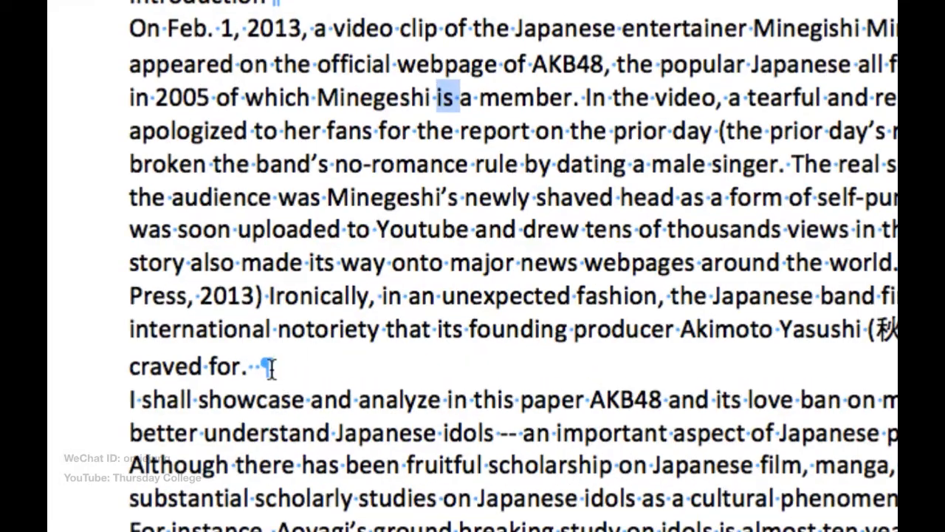
{"action": "left_click", "coordinate": [296, 344]}
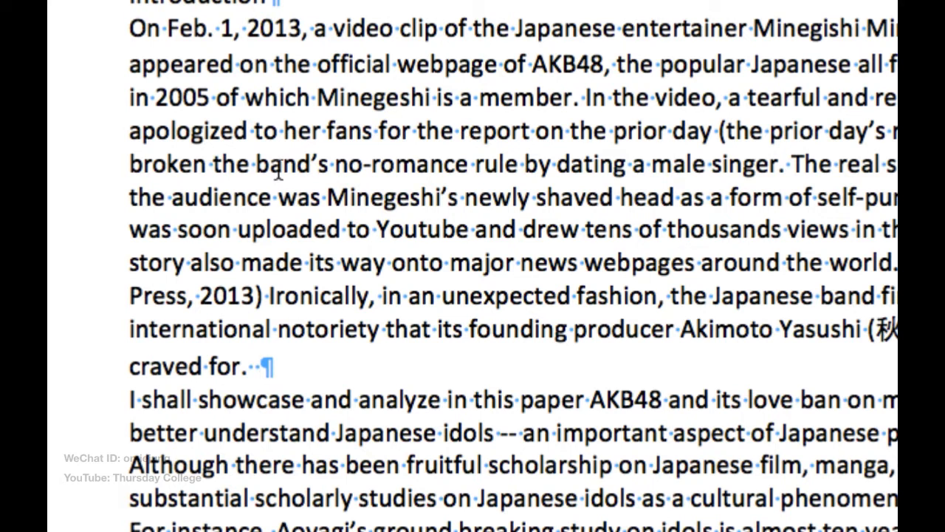
{"action": "scroll", "coordinate": [328, 59], "scroll_direction": "up", "scroll_amount": 3}
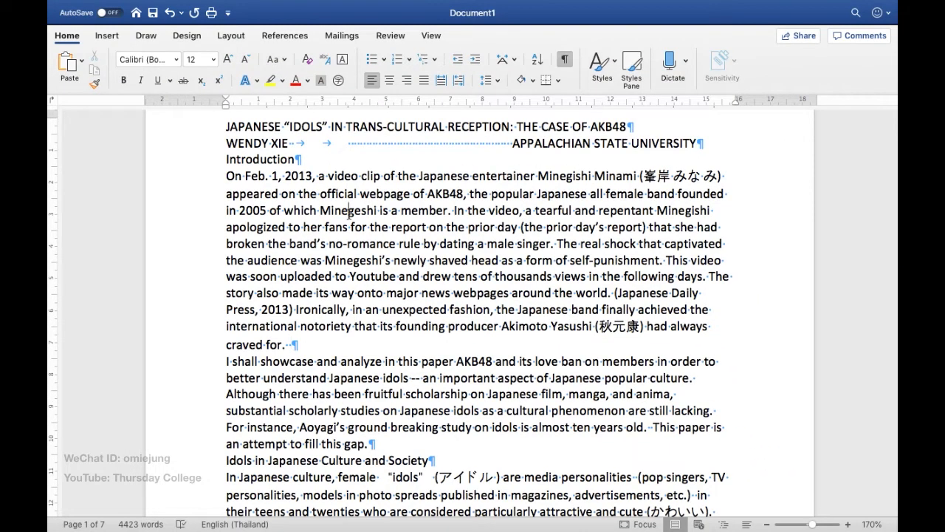
Step: Set the font of the whole first Introduction paragraph to Calibri Light
{"action": "triple_click", "coordinate": [348, 213]}
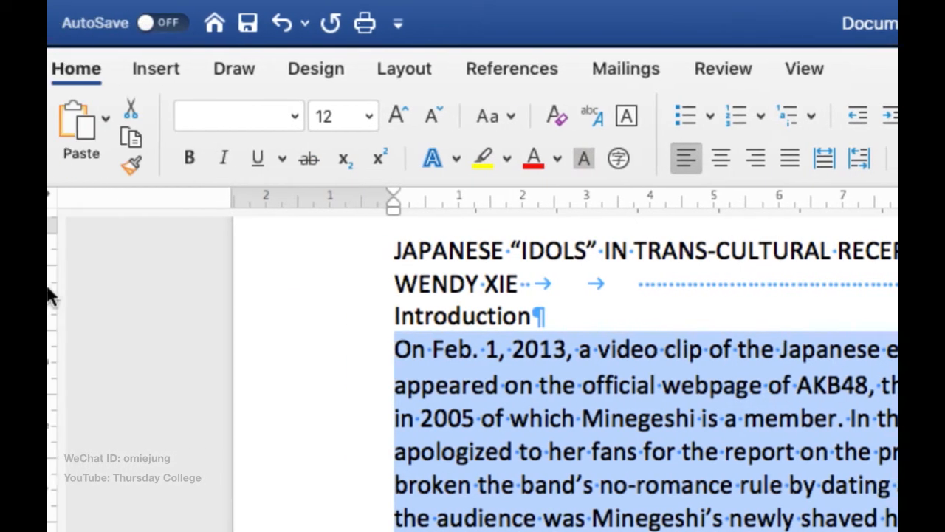
{"action": "left_click", "coordinate": [303, 116]}
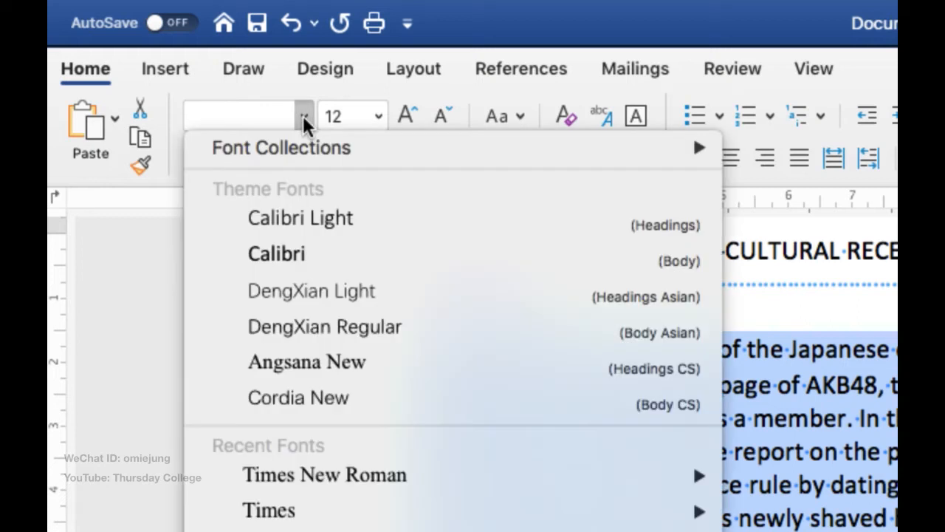
{"action": "left_click", "coordinate": [306, 228]}
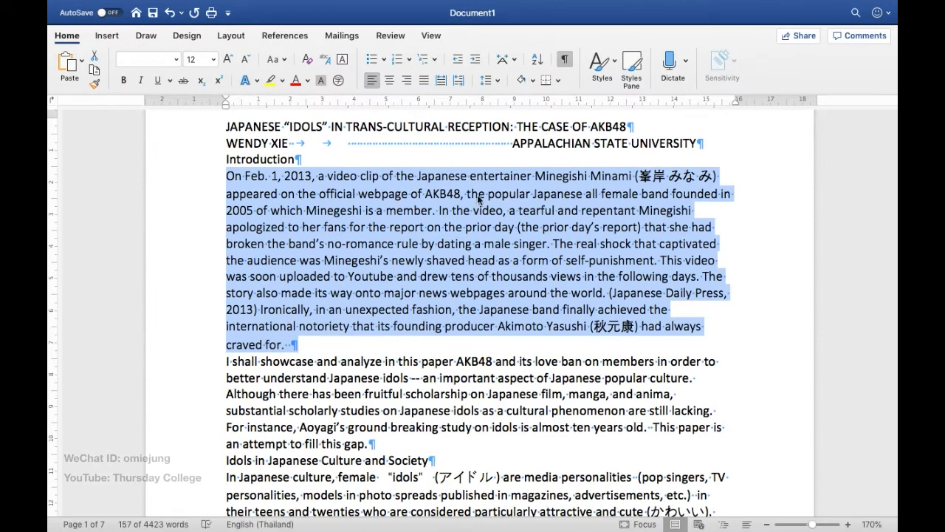
{"action": "left_click", "coordinate": [673, 362]}
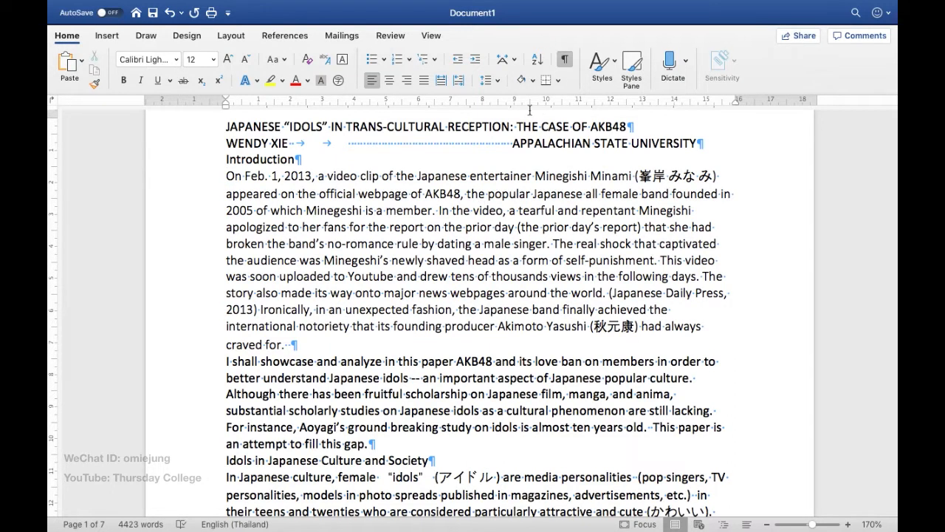
Step: Apply the Title style to the article title about Japanese "idols" and centre it
{"action": "scroll", "coordinate": [414, 209], "scroll_direction": "up", "scroll_amount": 2}
{"action": "scroll", "coordinate": [414, 209], "scroll_direction": "up", "scroll_amount": 1}
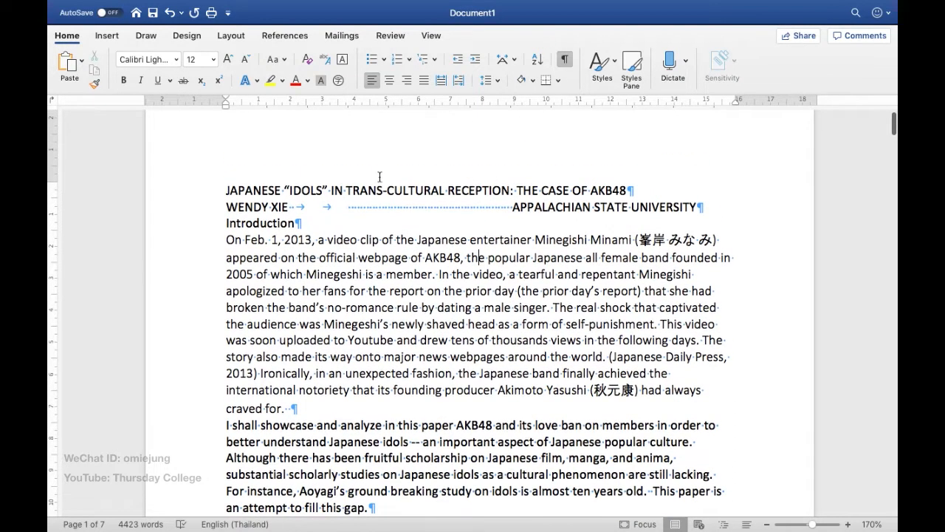
{"action": "scroll", "coordinate": [380, 177], "scroll_direction": "up", "scroll_amount": 1}
{"action": "triple_click", "coordinate": [359, 213]}
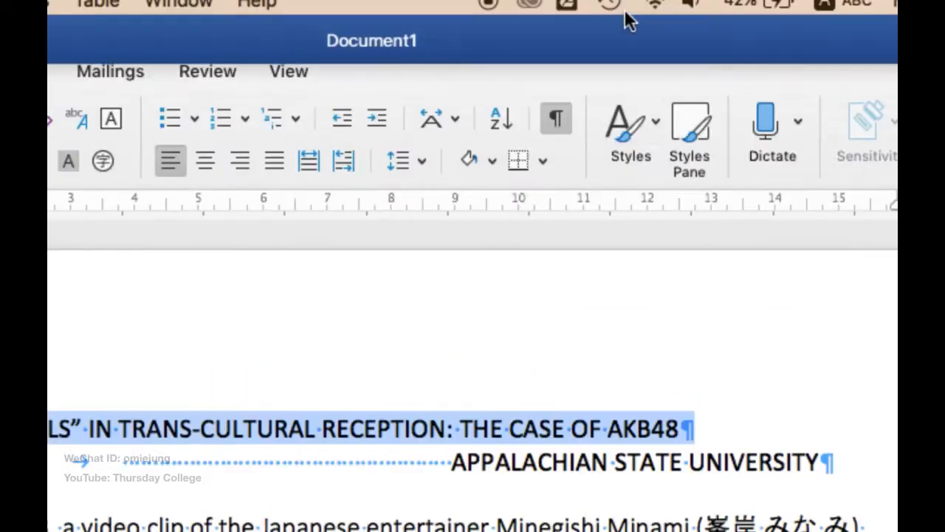
{"action": "left_click", "coordinate": [613, 60]}
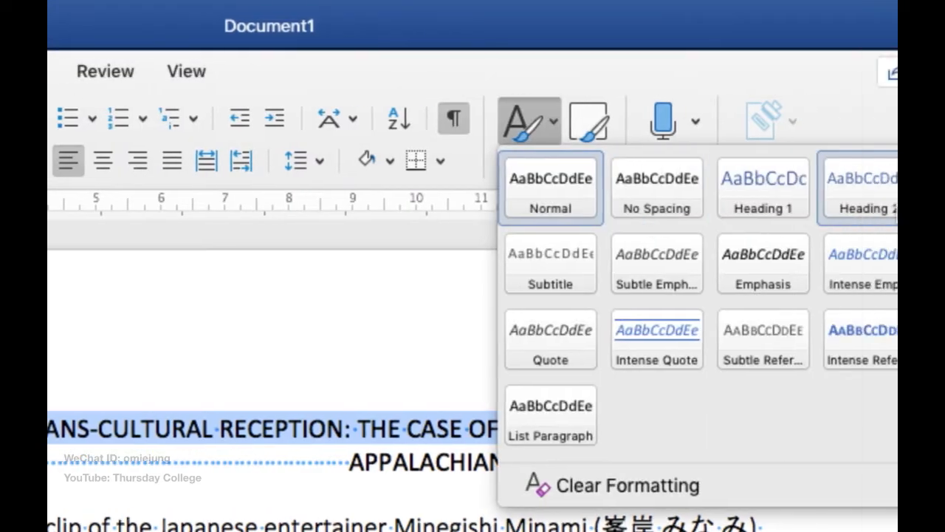
{"action": "left_click", "coordinate": [781, 185]}
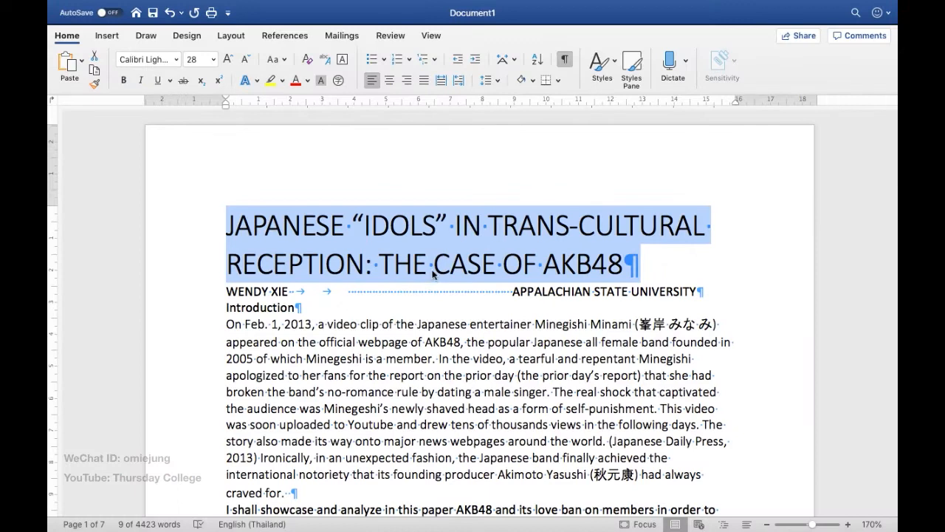
{"action": "left_click", "coordinate": [389, 80]}
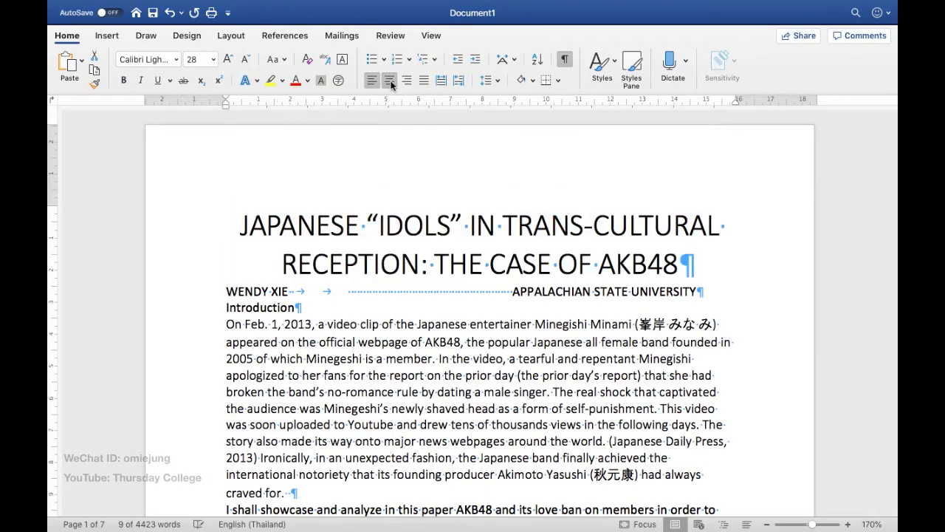
{"action": "left_click", "coordinate": [398, 252]}
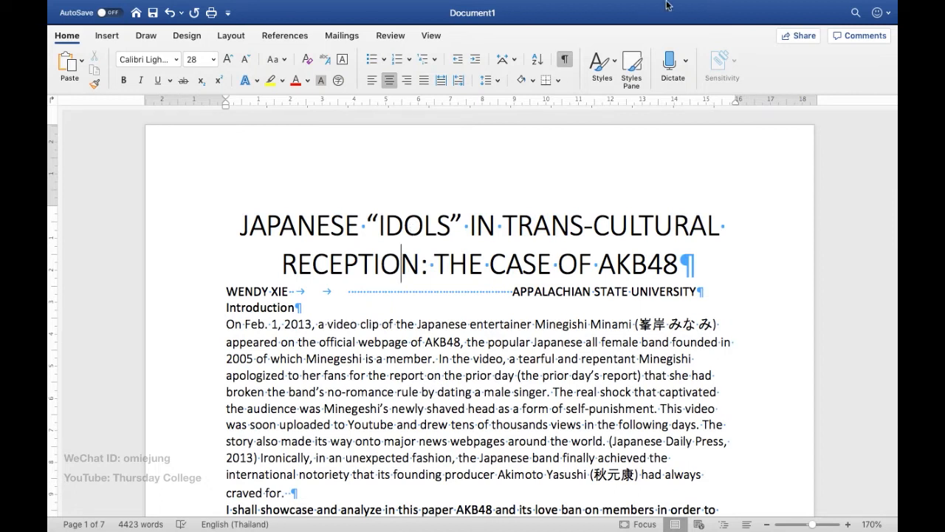
Step: Apply the Heading 1 style to the "Introduction" line
{"action": "left_click", "coordinate": [617, 64]}
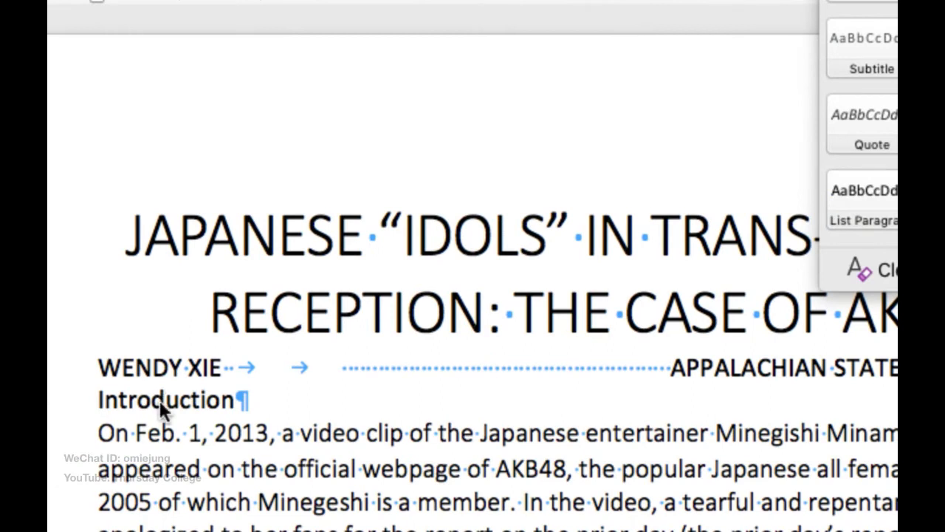
{"action": "triple_click", "coordinate": [90, 404]}
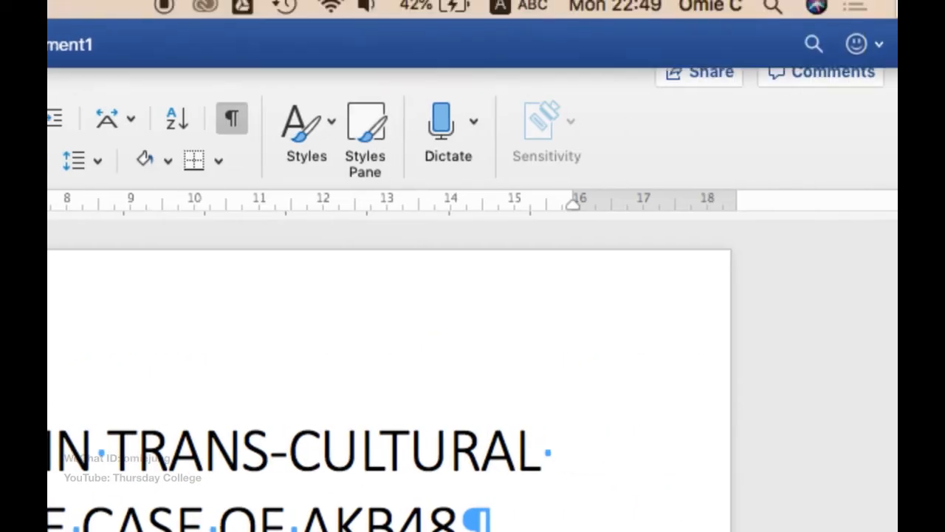
{"action": "left_click", "coordinate": [330, 124]}
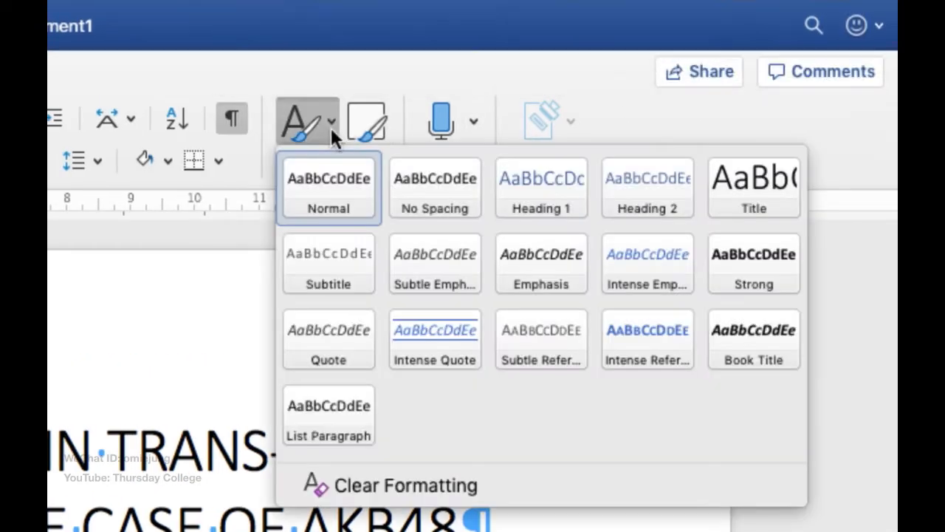
{"action": "left_click", "coordinate": [549, 195]}
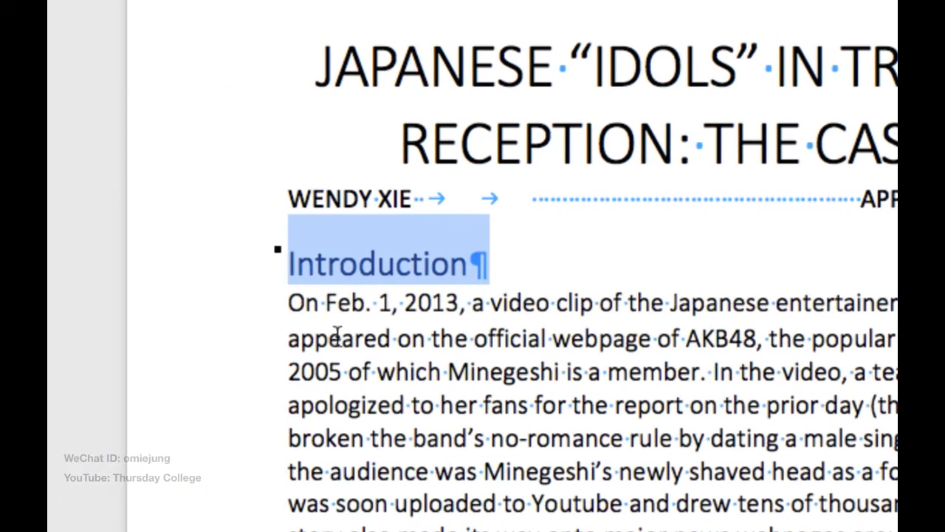
{"action": "left_click", "coordinate": [341, 338]}
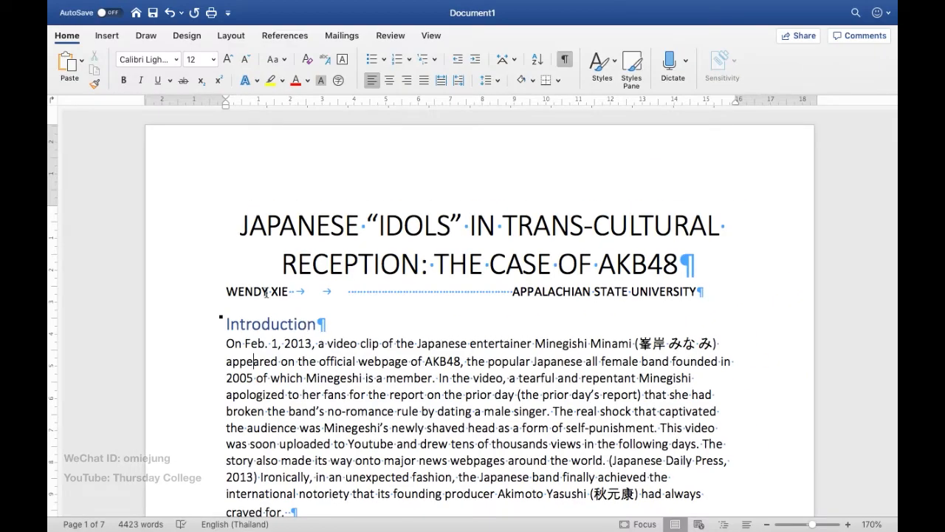
Step: Apply the Heading 2 style to the author and university line below the title
{"action": "triple_click", "coordinate": [265, 292]}
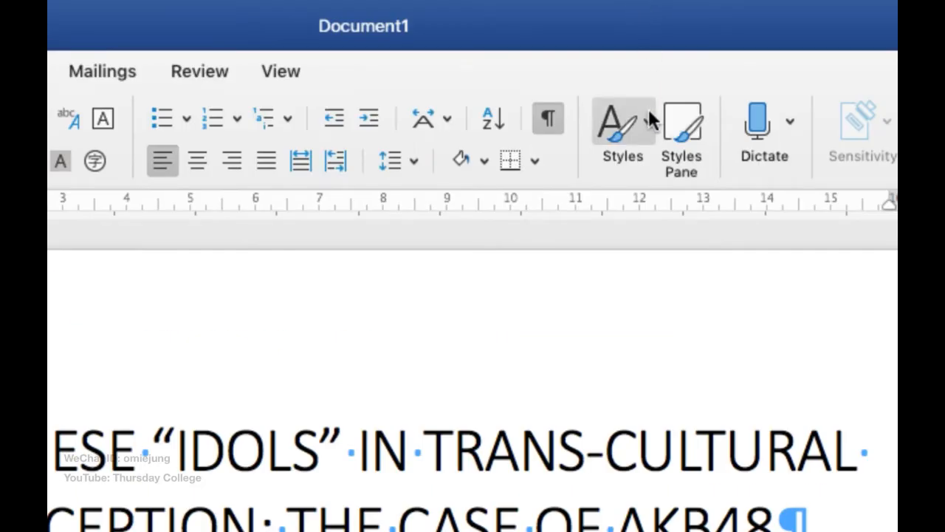
{"action": "left_click", "coordinate": [650, 121]}
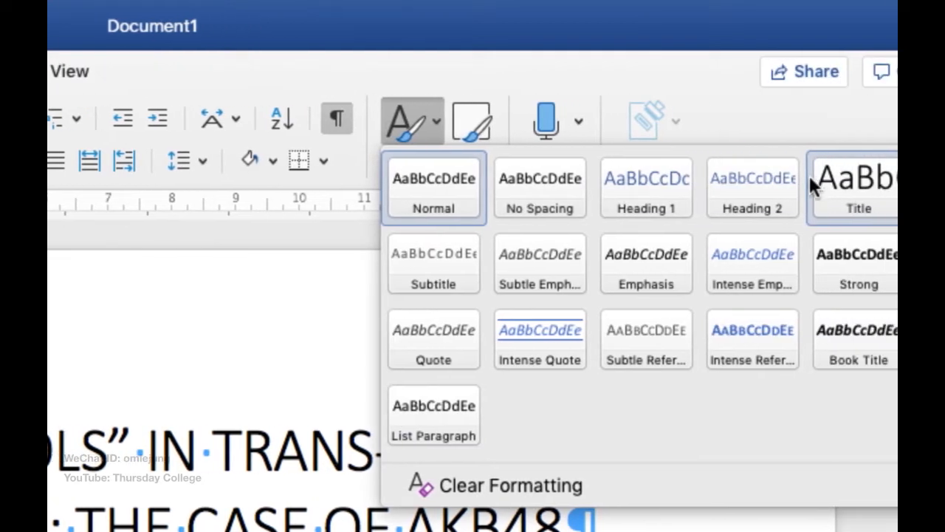
{"action": "left_click", "coordinate": [750, 188]}
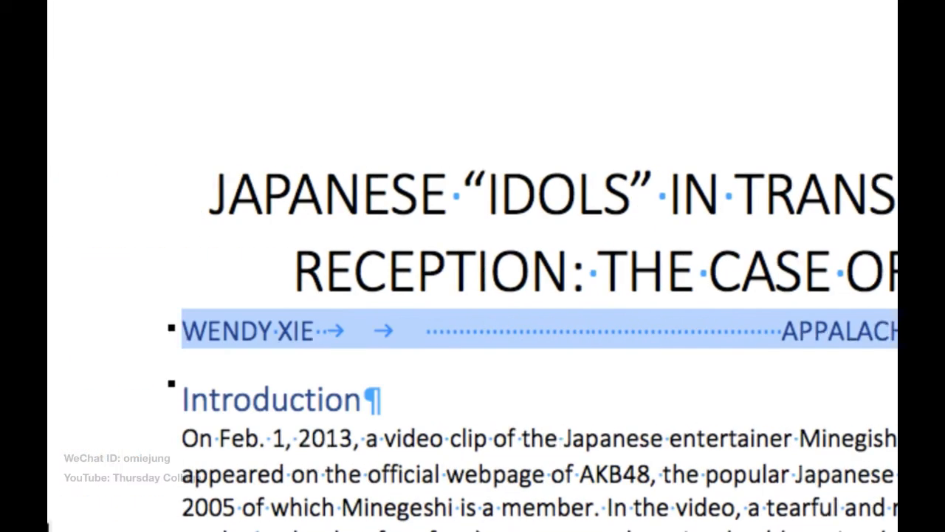
{"action": "left_click", "coordinate": [252, 404]}
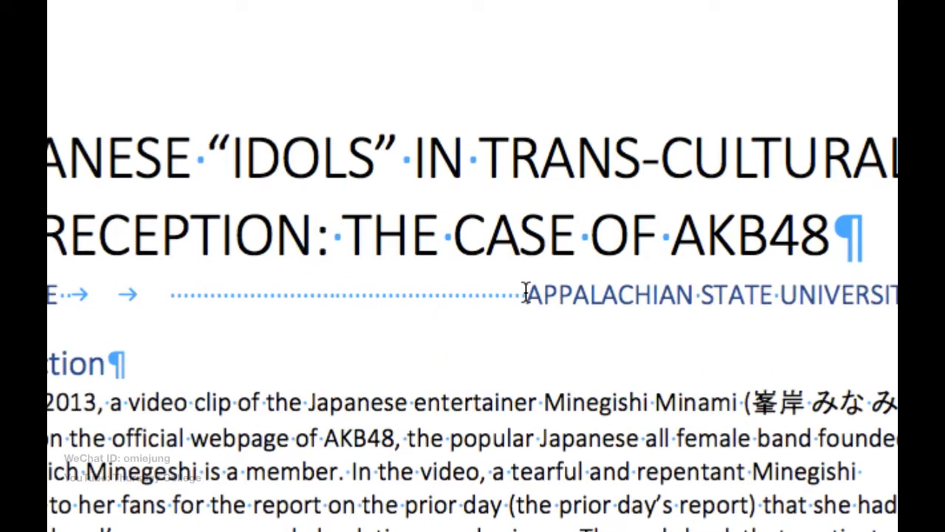
Step: Replace the tabs and extra spaces between the author's name and the university with a comma and a single space
{"action": "left_click_drag", "start_coordinate": [526, 293], "coordinate": [348, 296]}
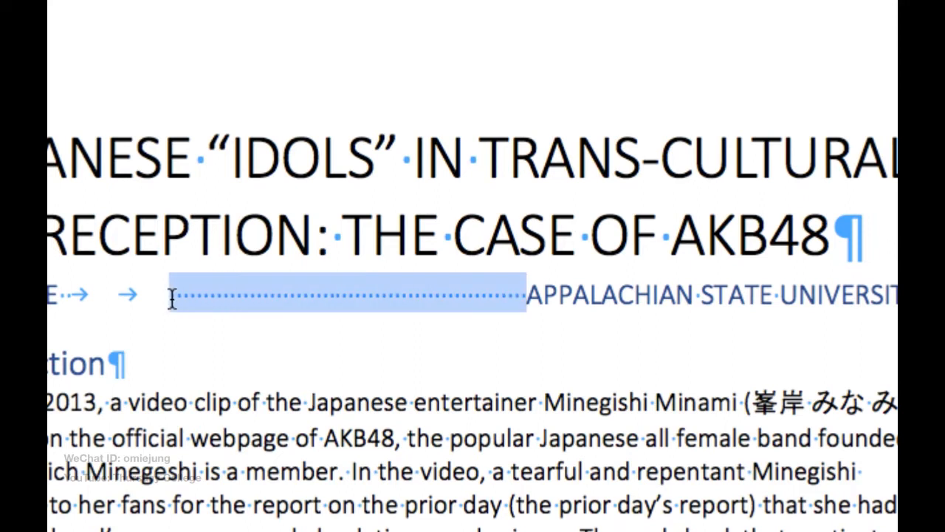
{"action": "key", "text": "BackSpace"}
{"action": "key", "text": "BackSpace"}
{"action": "key", "text": "BackSpace"}
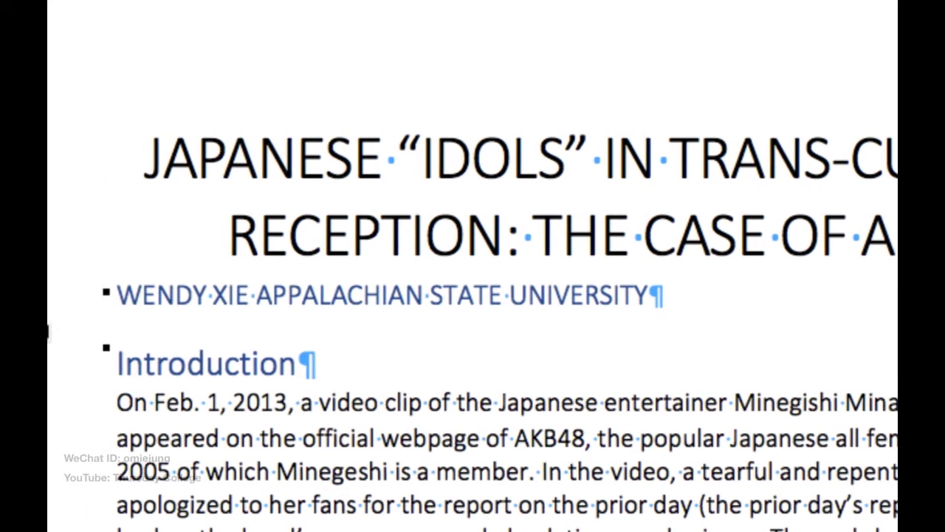
{"action": "key", "text": "BackSpace"}
{"action": "type", "text": ","}
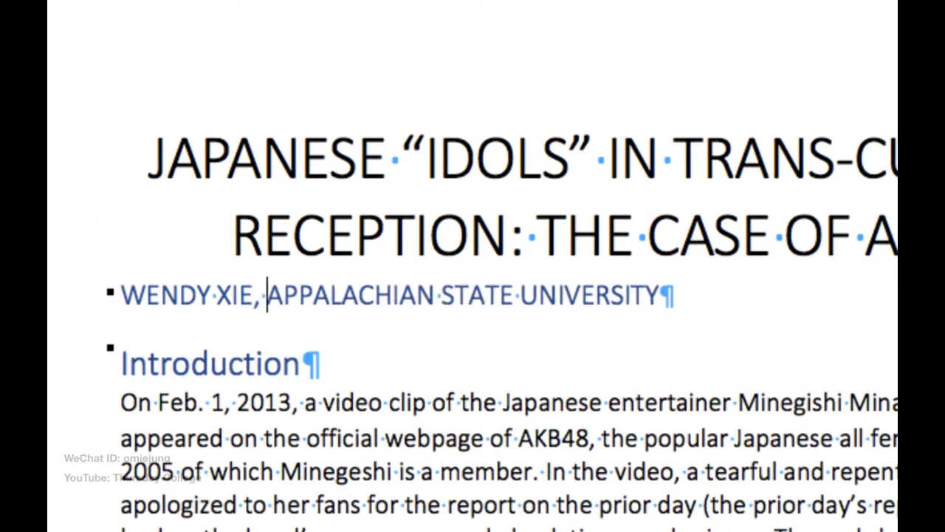
Step: Check the title, the author line and the "Introduction" heading, and look through the style gallery
{"action": "left_click", "coordinate": [385, 210]}
{"action": "left_click", "coordinate": [229, 296]}
{"action": "left_click", "coordinate": [220, 366]}
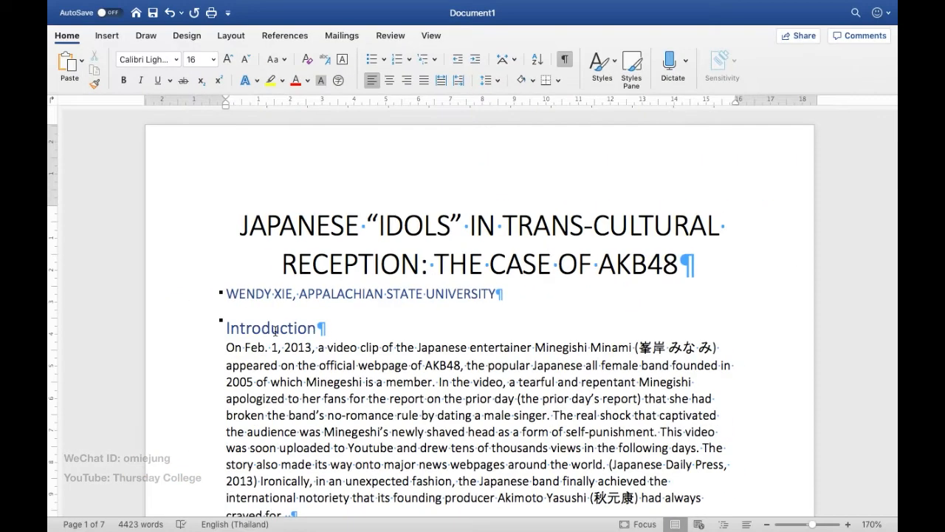
{"action": "left_click", "coordinate": [615, 63]}
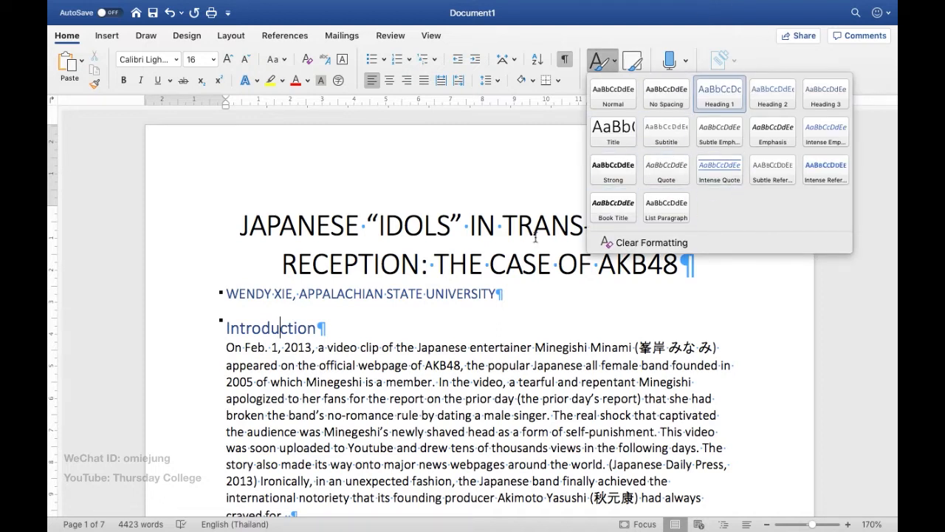
{"action": "left_click", "coordinate": [330, 413]}
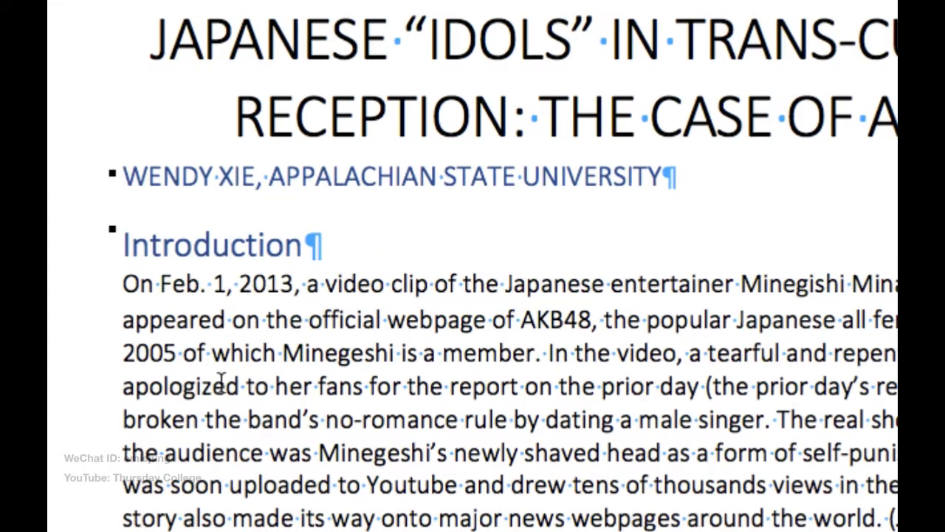
Step: Apply the Normal style to the first Introduction paragraph and set its font to Times New Roman
{"action": "triple_click", "coordinate": [162, 316]}
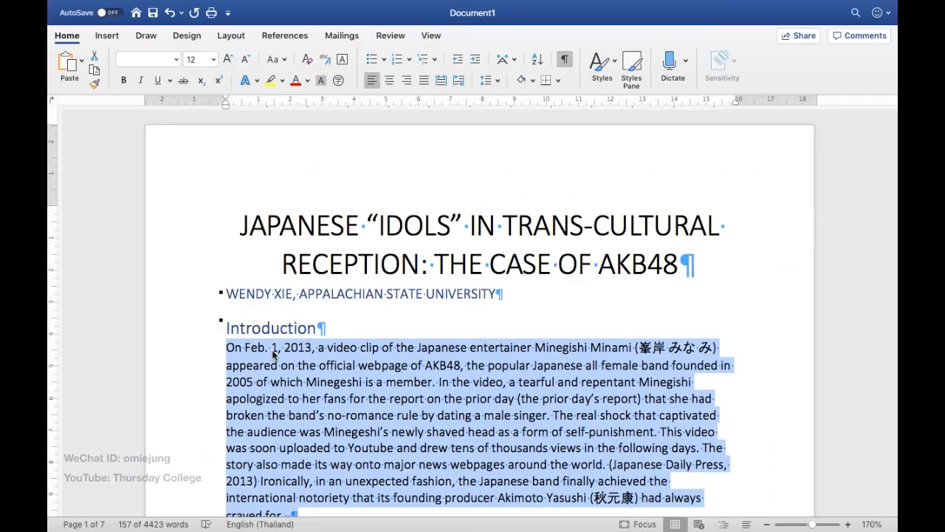
{"action": "left_click", "coordinate": [574, 419]}
{"action": "triple_click", "coordinate": [356, 365]}
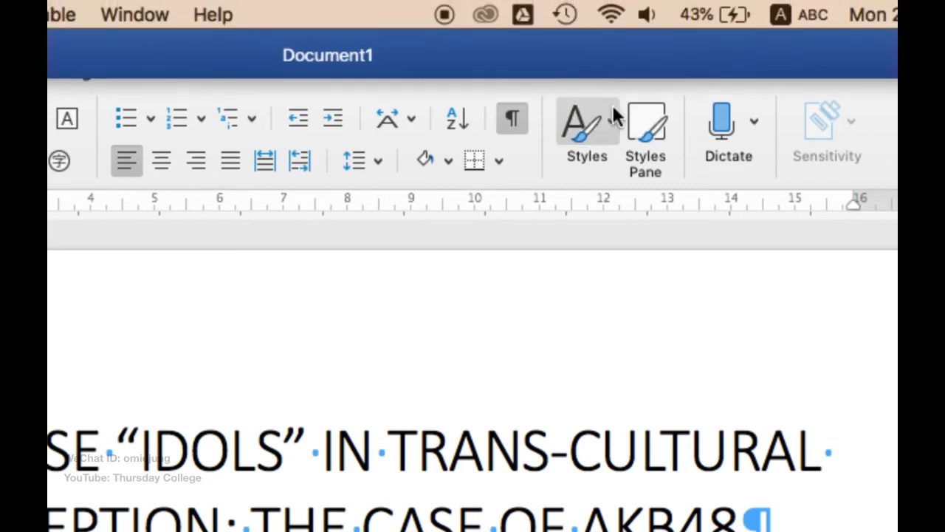
{"action": "left_click", "coordinate": [615, 59]}
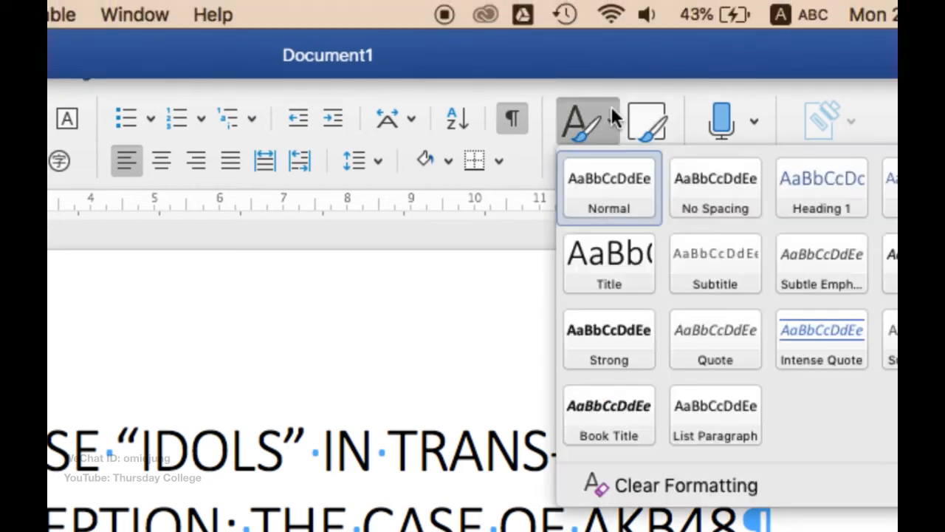
{"action": "left_click", "coordinate": [597, 183]}
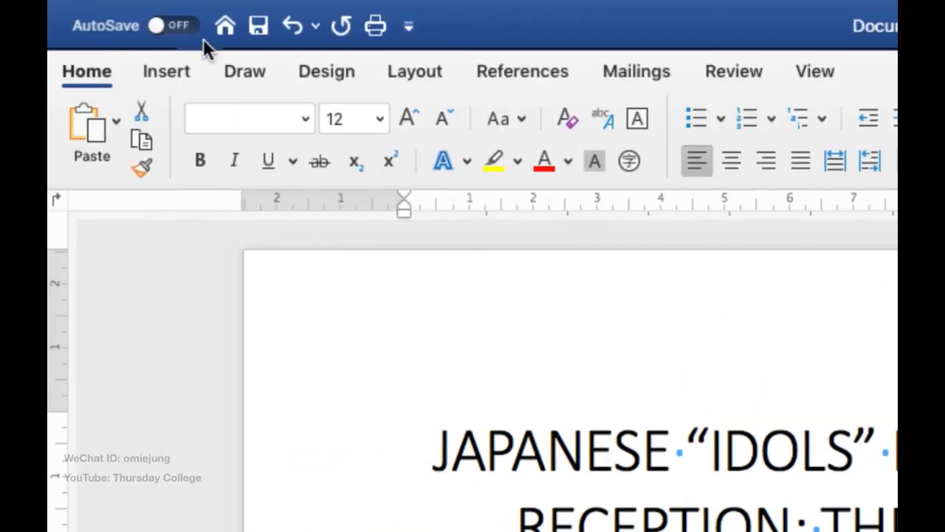
{"action": "left_click", "coordinate": [305, 118]}
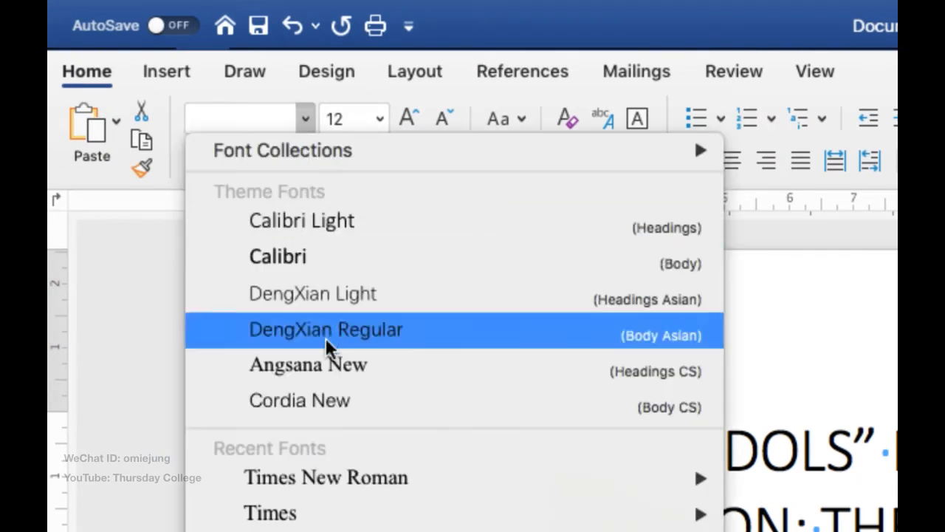
{"action": "left_click", "coordinate": [327, 473]}
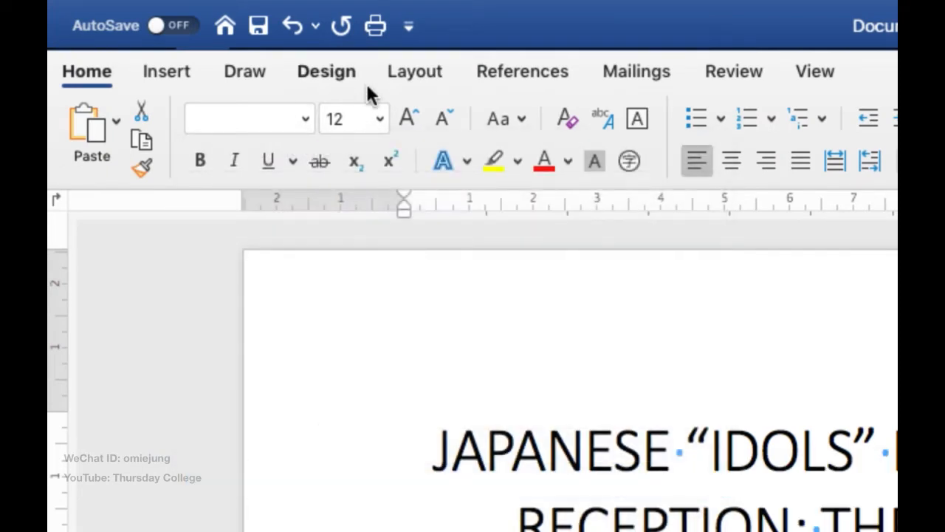
Step: Set the font size of the first Introduction paragraph to 14
{"action": "left_click", "coordinate": [340, 121]}
{"action": "type", "text": "14"}
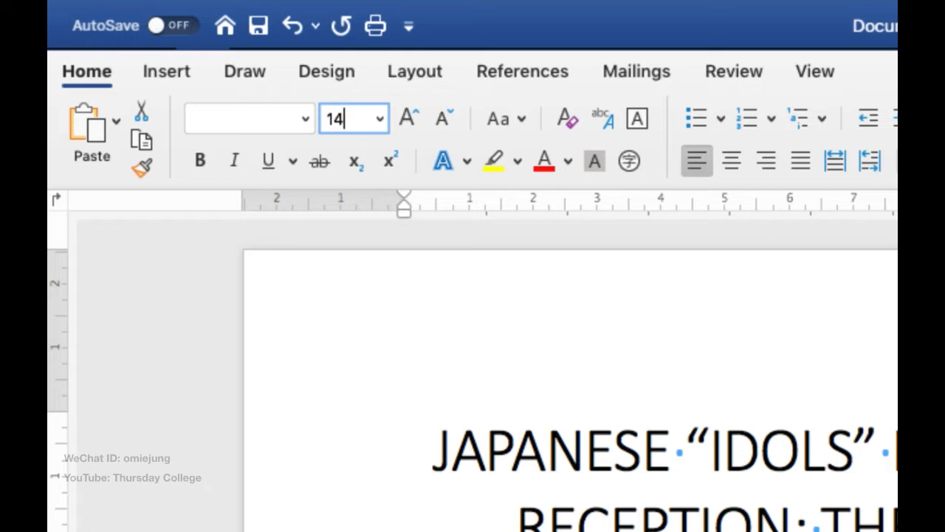
{"action": "key", "text": "Return"}
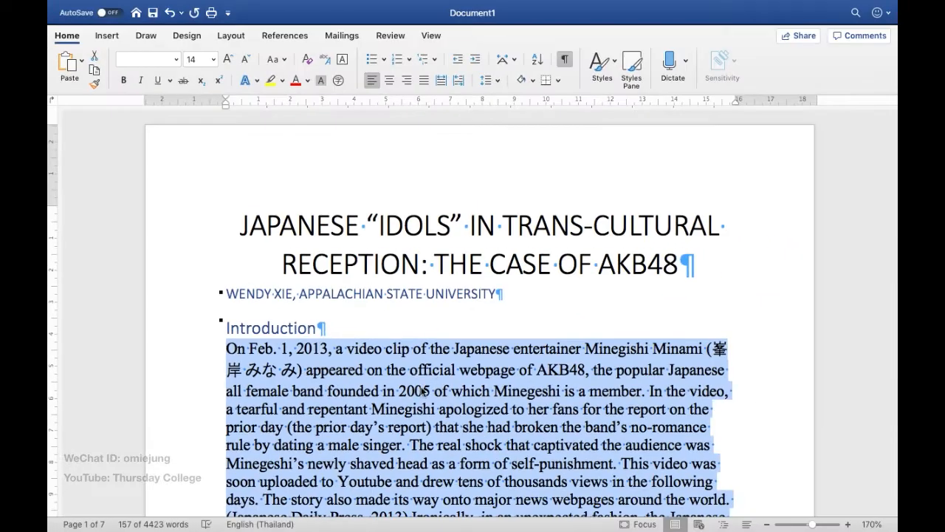
{"action": "scroll", "coordinate": [423, 393], "scroll_direction": "down", "scroll_amount": 4}
{"action": "scroll", "coordinate": [423, 393], "scroll_direction": "up", "scroll_amount": 3}
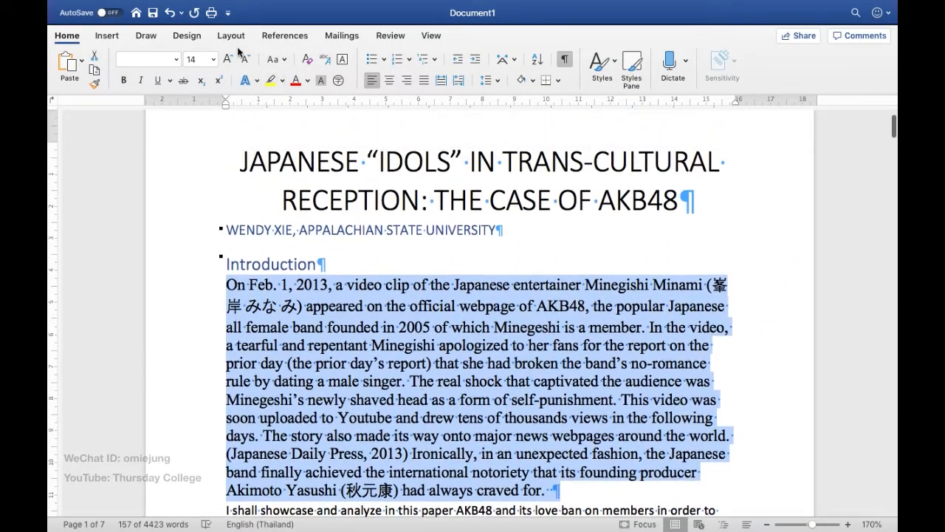
Step: Set the font size of the first Introduction paragraph to 12
{"action": "left_click", "coordinate": [214, 61]}
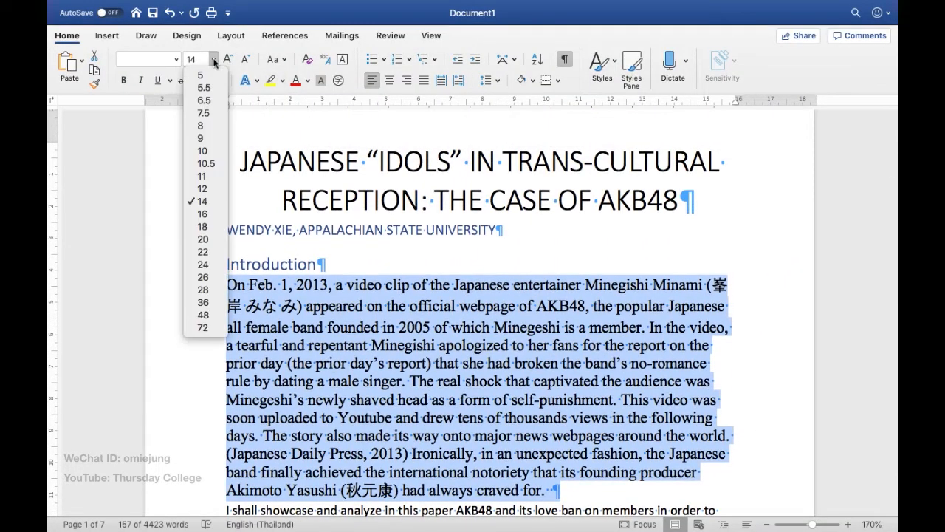
{"action": "left_click", "coordinate": [209, 192]}
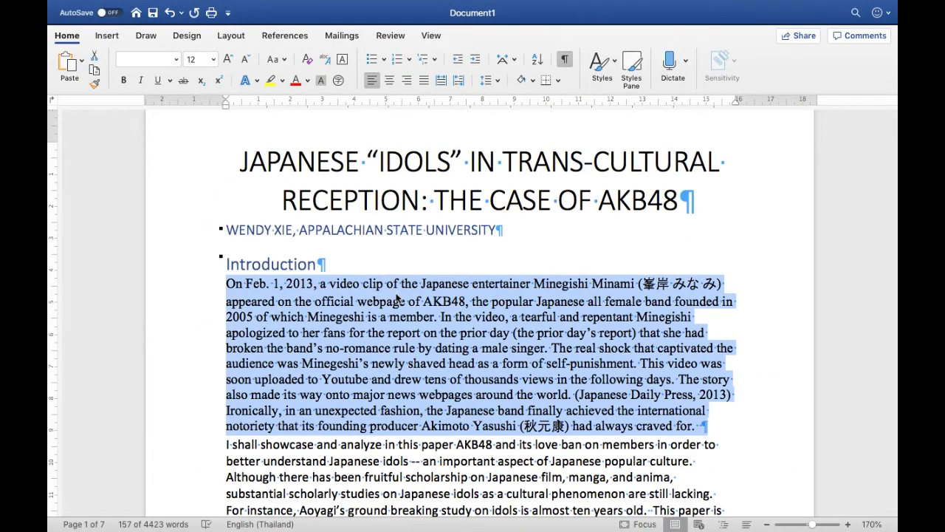
{"action": "left_click", "coordinate": [398, 298]}
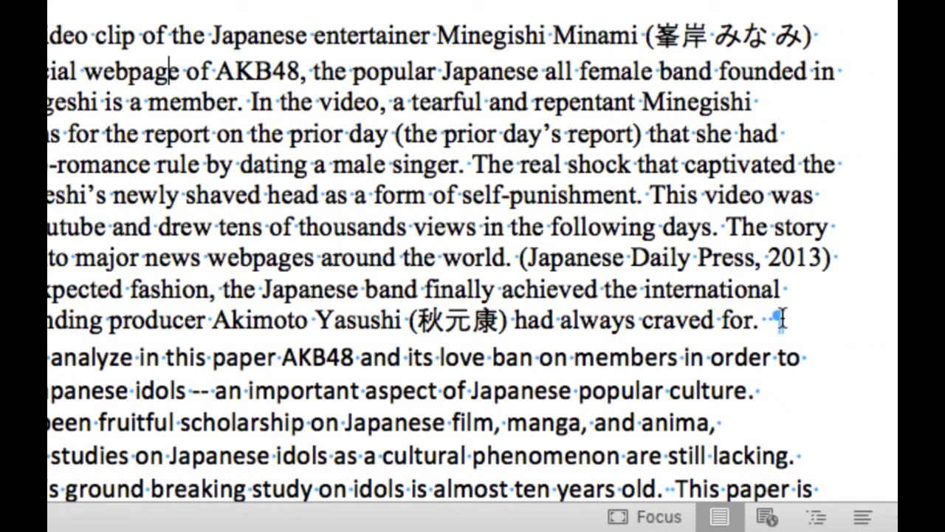
Step: Justify the text of the first Introduction paragraph
{"action": "triple_click", "coordinate": [634, 257]}
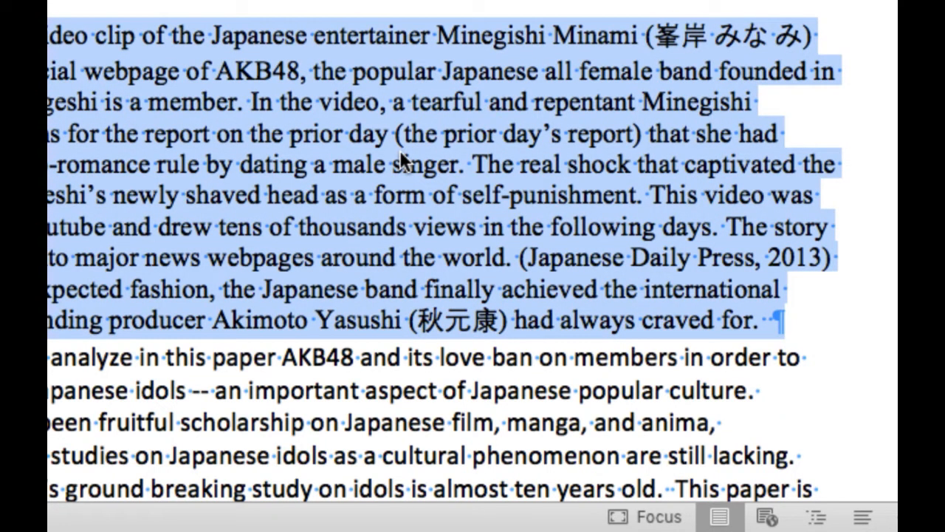
{"action": "left_click", "coordinate": [366, 69]}
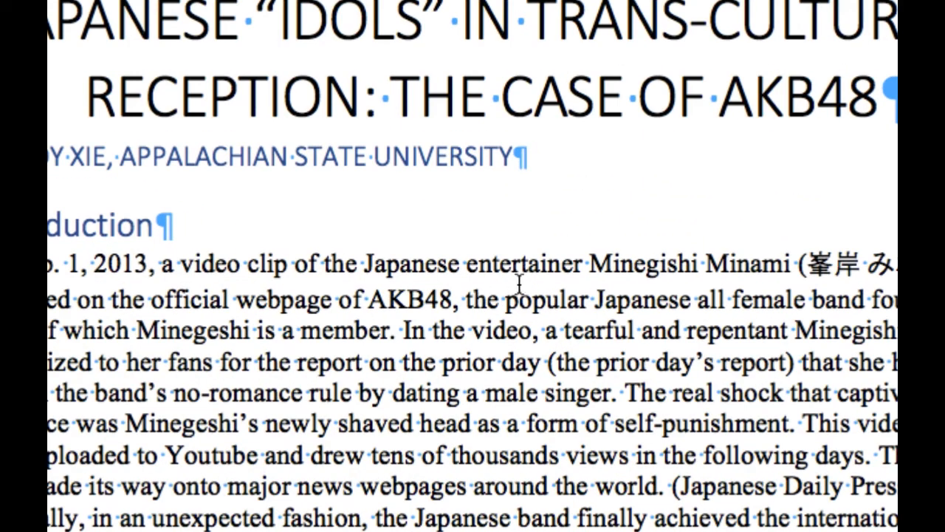
{"action": "scroll", "coordinate": [519, 284], "scroll_direction": "down", "scroll_amount": 3}
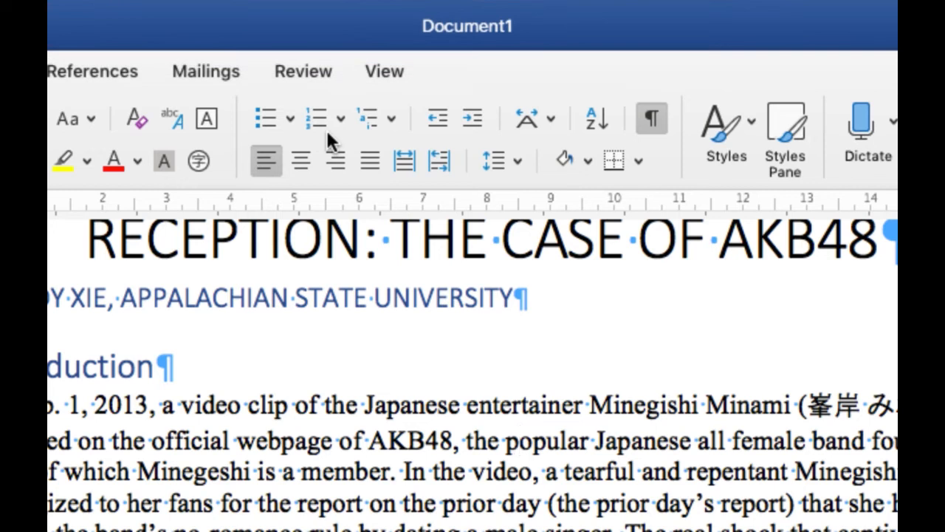
{"action": "left_click", "coordinate": [362, 157]}
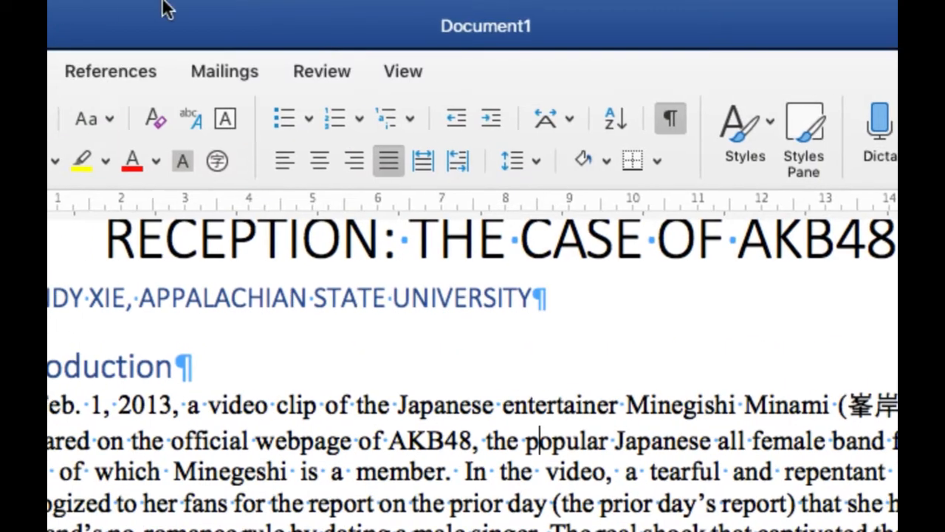
Step: Open the line spacing options for the first Introduction paragraph and set the spacing before and after to 10 pt
{"action": "left_click", "coordinate": [532, 158]}
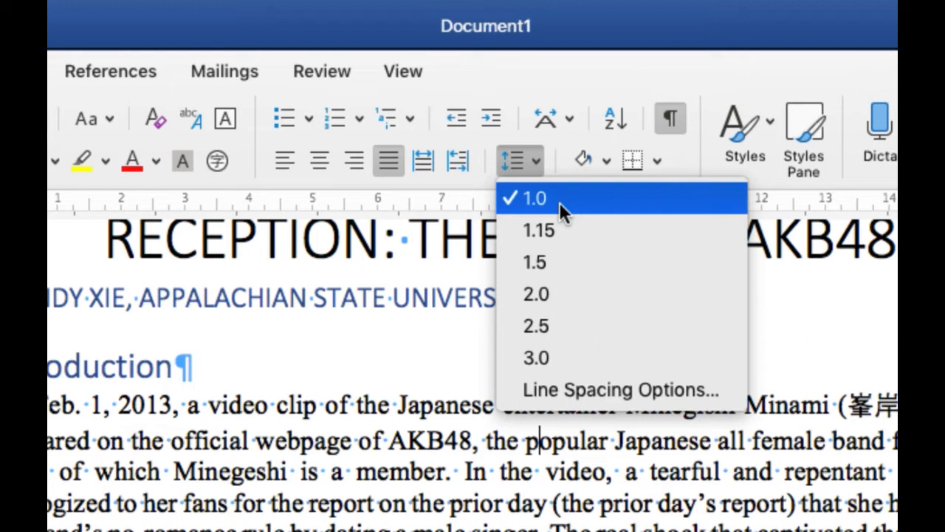
{"action": "left_click", "coordinate": [563, 390]}
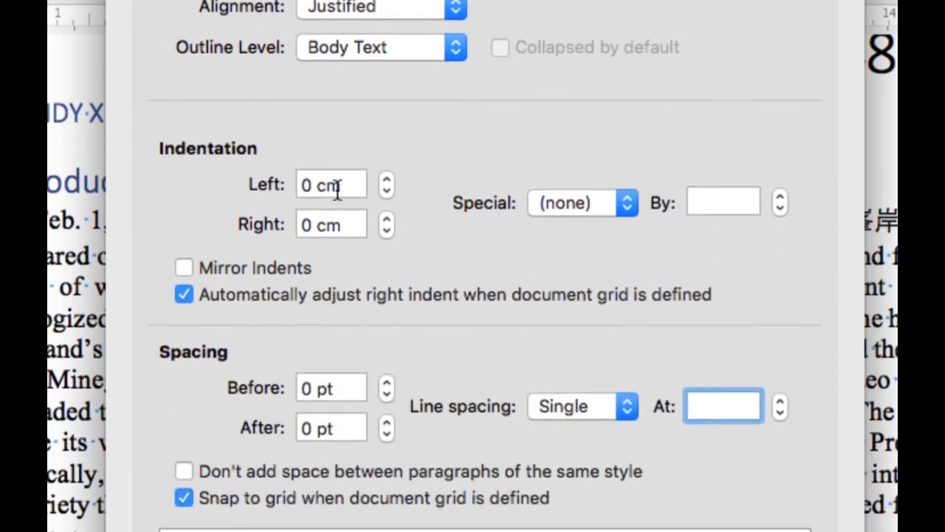
{"action": "double_click", "coordinate": [334, 387]}
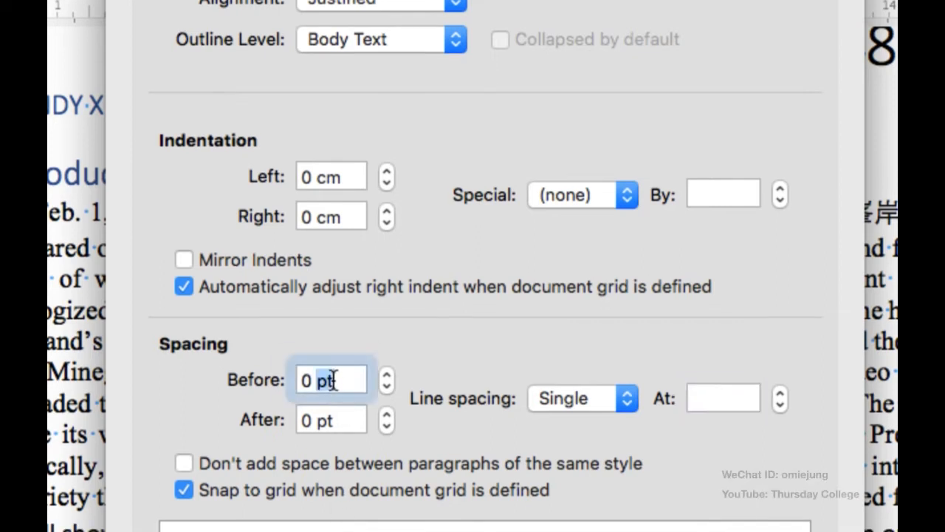
{"action": "left_click", "coordinate": [333, 380]}
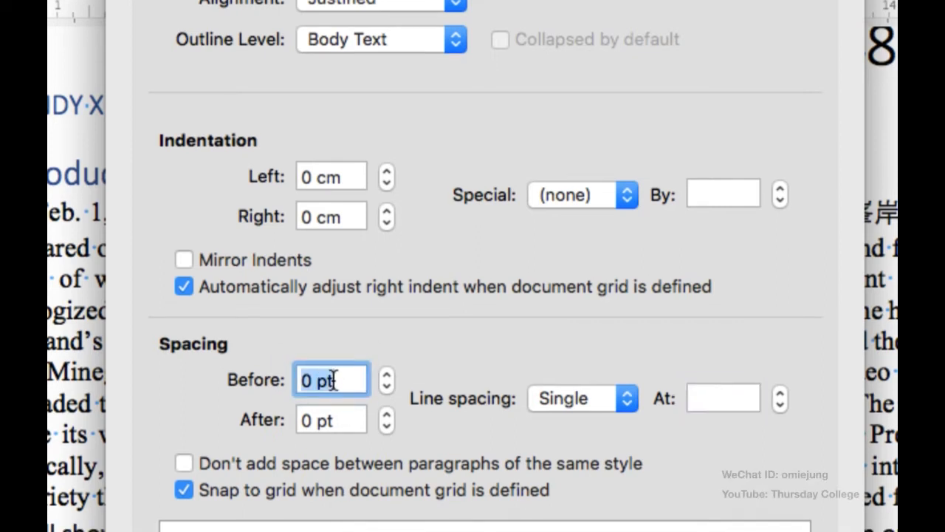
{"action": "type", "text": "10"}
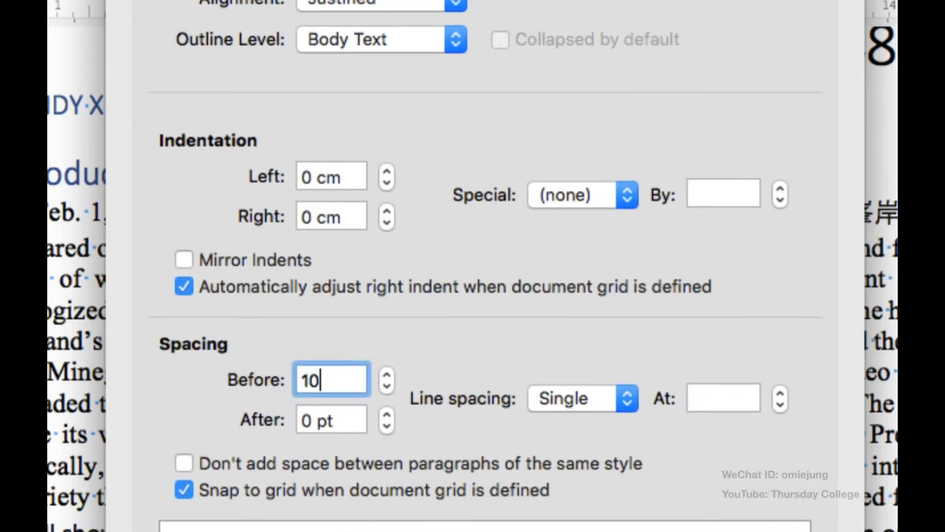
{"action": "triple_click", "coordinate": [313, 415]}
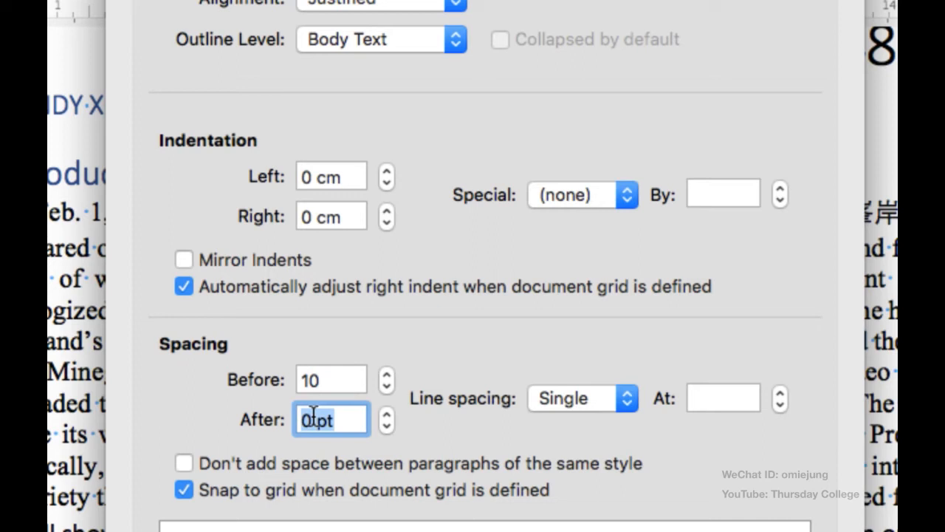
{"action": "type", "text": "10"}
Step: Compare single and 1.5 line spacing in the preview and apply 1.5 lines to the first Introduction paragraph
{"action": "left_click", "coordinate": [572, 395]}
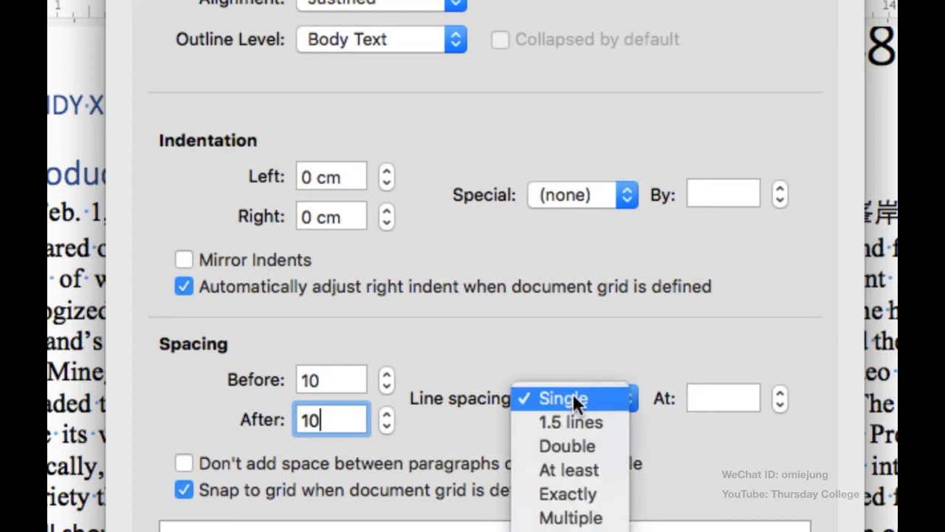
{"action": "left_click", "coordinate": [568, 416]}
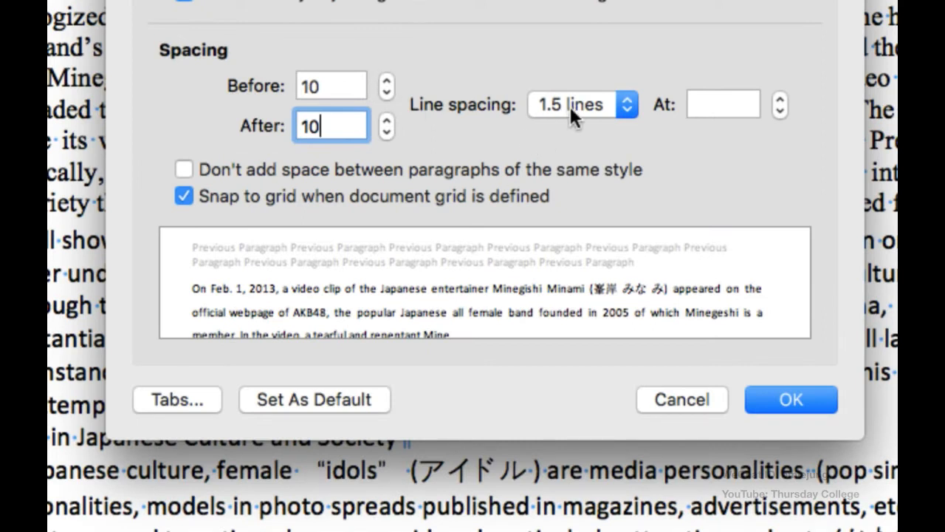
{"action": "left_click", "coordinate": [570, 106]}
{"action": "left_click", "coordinate": [575, 87]}
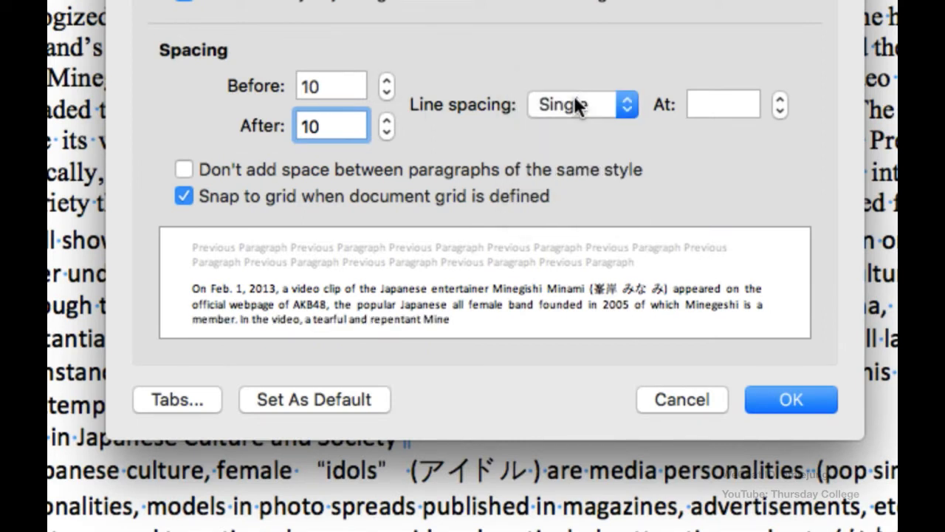
{"action": "left_click", "coordinate": [576, 105]}
{"action": "left_click", "coordinate": [568, 124]}
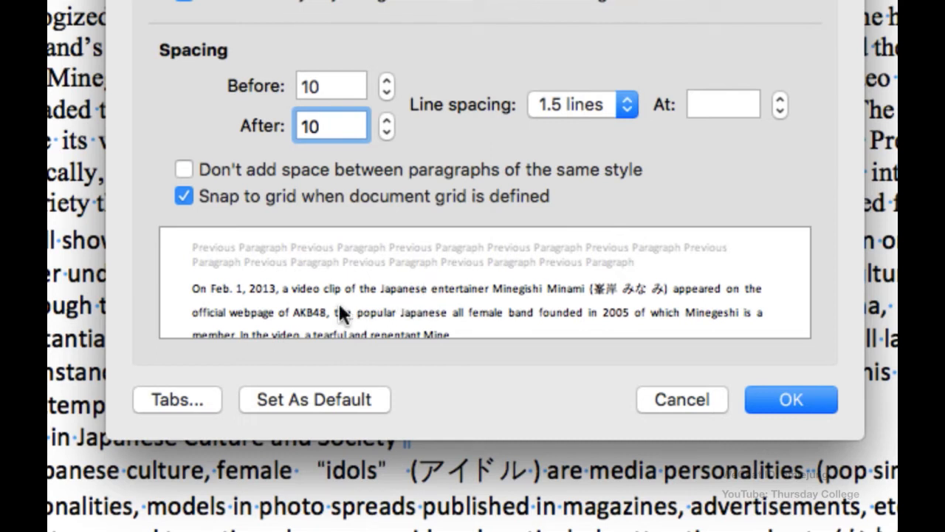
{"action": "left_click", "coordinate": [787, 400]}
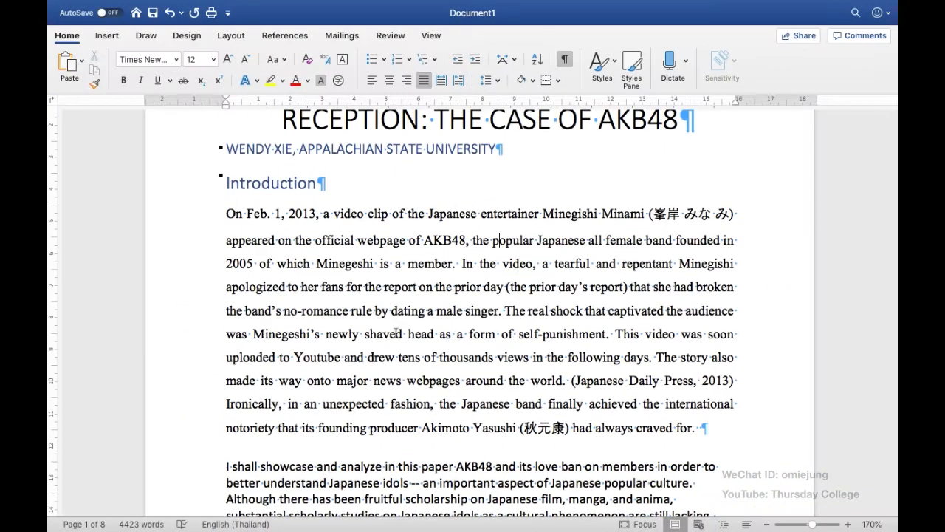
{"action": "left_click", "coordinate": [369, 97]}
{"action": "scroll", "coordinate": [417, 277], "scroll_direction": "down", "scroll_amount": 2}
{"action": "scroll", "coordinate": [418, 279], "scroll_direction": "up", "scroll_amount": 3}
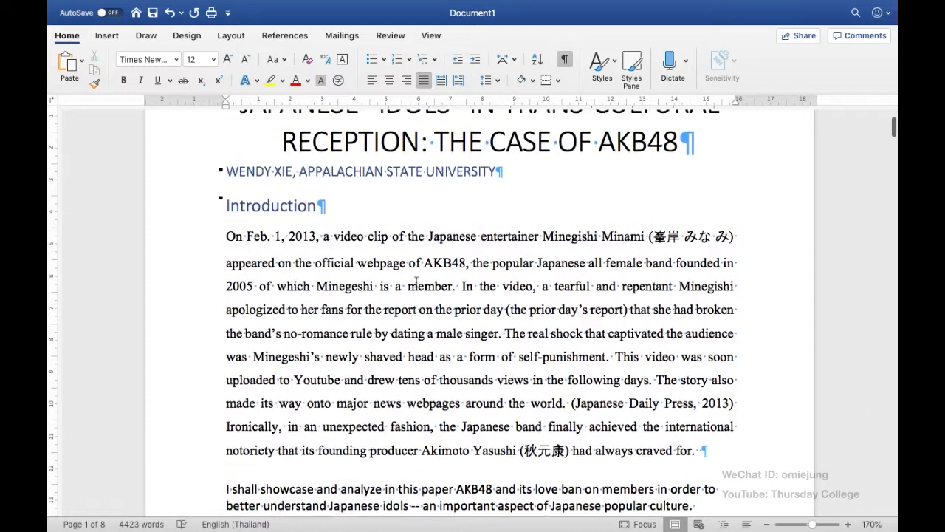
Step: Try increasing and decreasing the indent of the whole first Introduction paragraph
{"action": "left_click", "coordinate": [329, 287]}
{"action": "left_click", "coordinate": [475, 59]}
{"action": "left_click", "coordinate": [461, 67]}
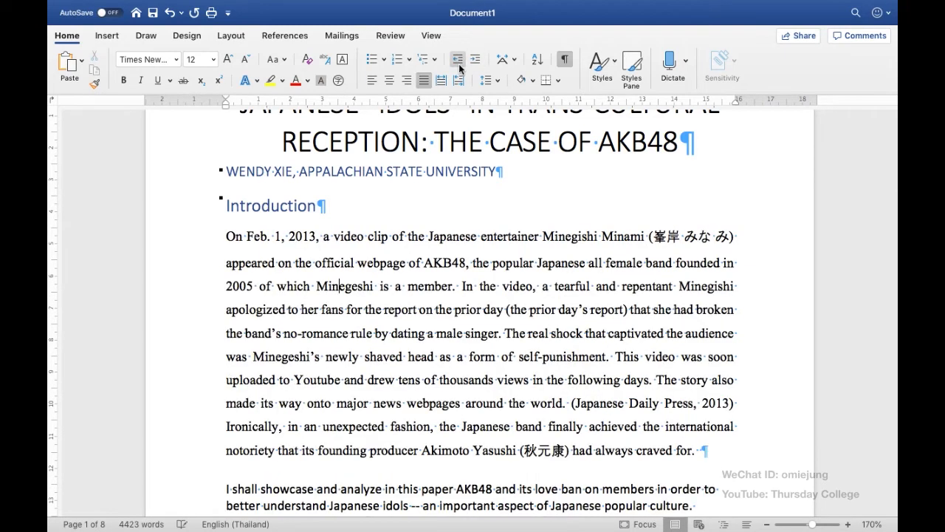
{"action": "key", "text": "super+z"}
{"action": "left_click", "coordinate": [460, 65]}
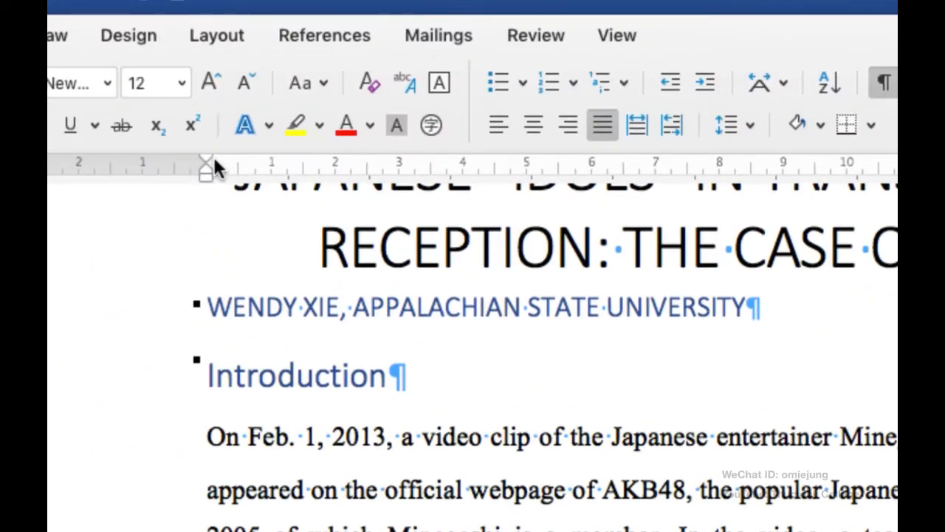
Step: Switch the ruler display off and back on
{"action": "left_click", "coordinate": [607, 33]}
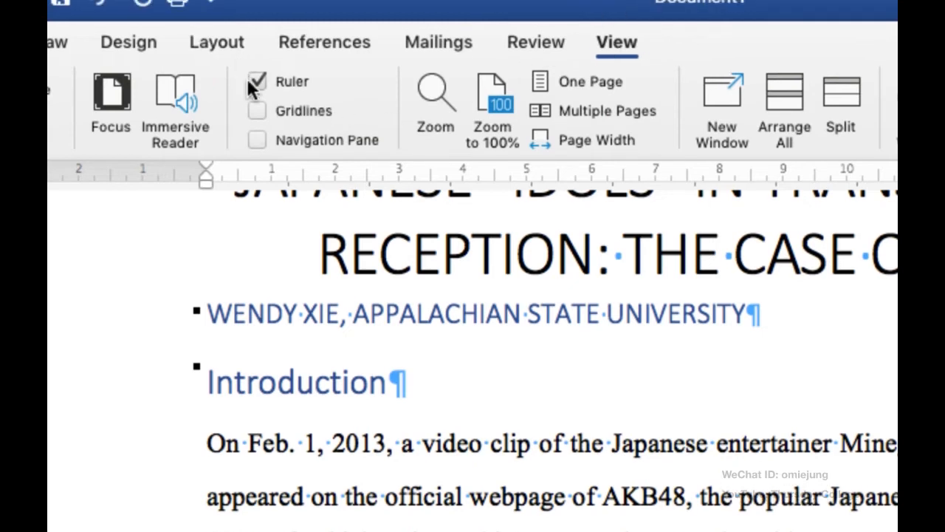
{"action": "left_click", "coordinate": [257, 82]}
{"action": "left_click", "coordinate": [258, 81]}
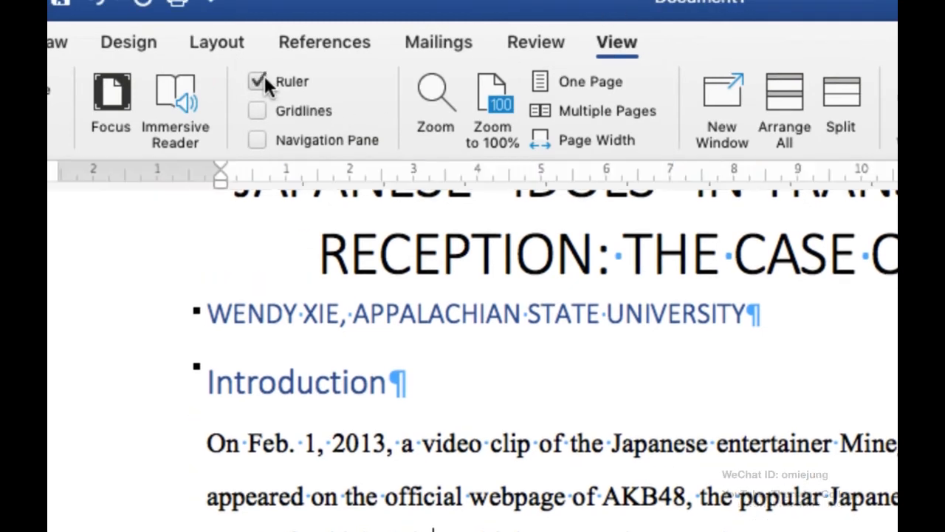
{"action": "left_click", "coordinate": [620, 42]}
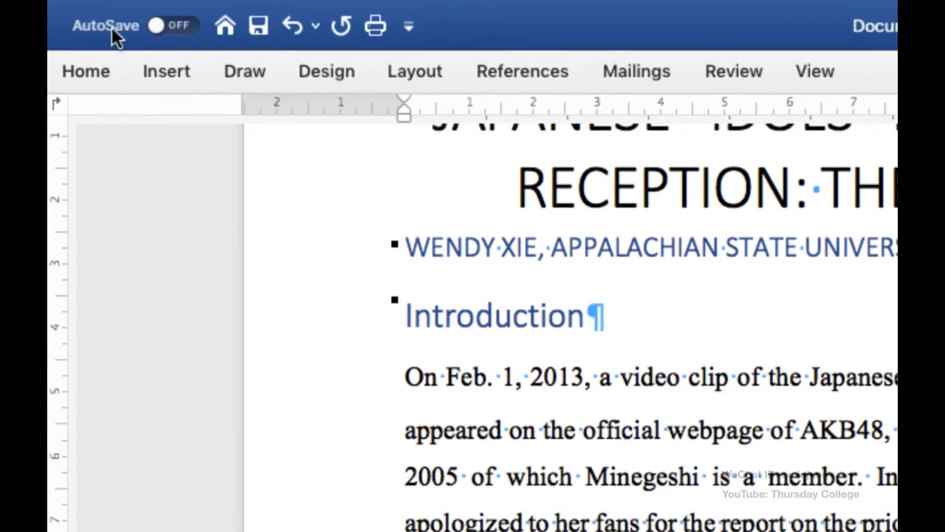
{"action": "left_click", "coordinate": [98, 77]}
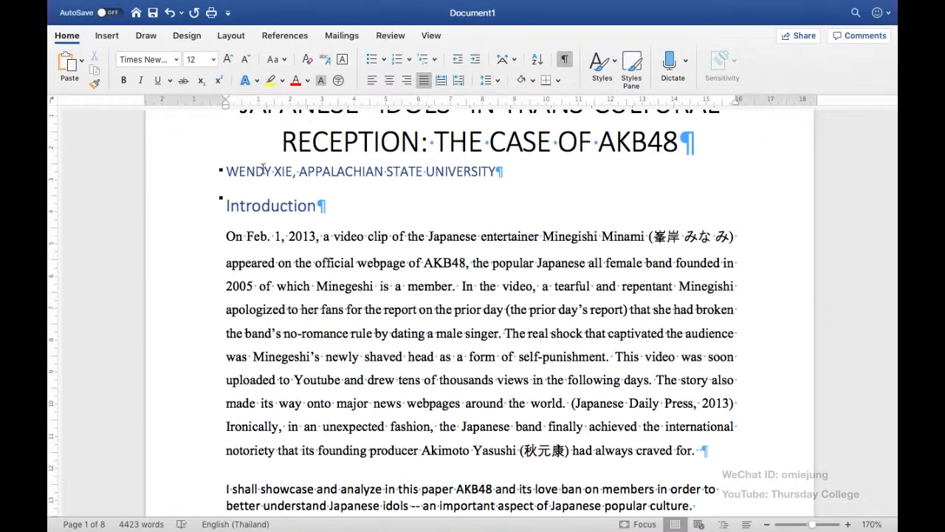
Step: Indent the first line of the first Introduction paragraph by about 1 cm using the ruler
{"action": "mouse_move", "coordinate": [226, 101]}
{"action": "left_mouse_down"}
{"action": "mouse_move", "coordinate": [296, 106]}
{"action": "mouse_move", "coordinate": [269, 107]}
{"action": "left_mouse_up"}
{"action": "left_click_drag", "start_coordinate": [263, 105], "coordinate": [258, 105]}
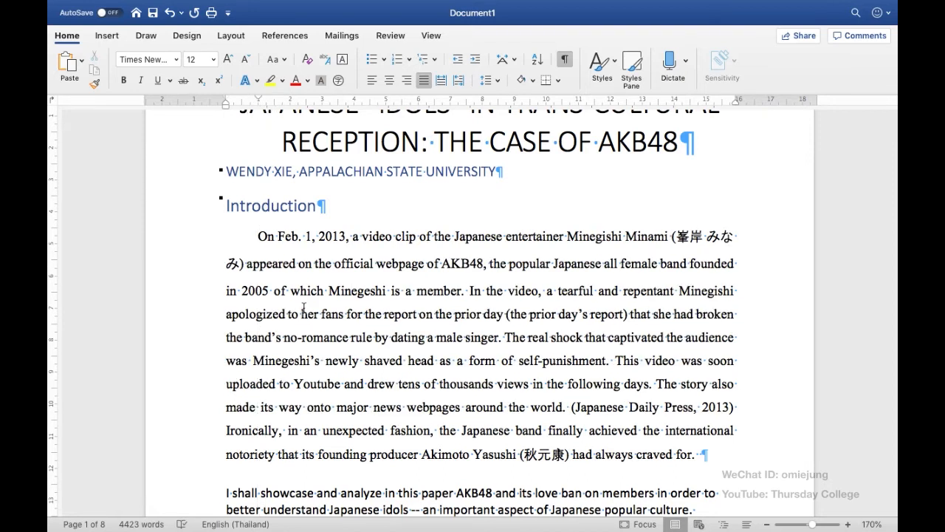
{"action": "scroll", "coordinate": [338, 264], "scroll_direction": "down", "scroll_amount": 2}
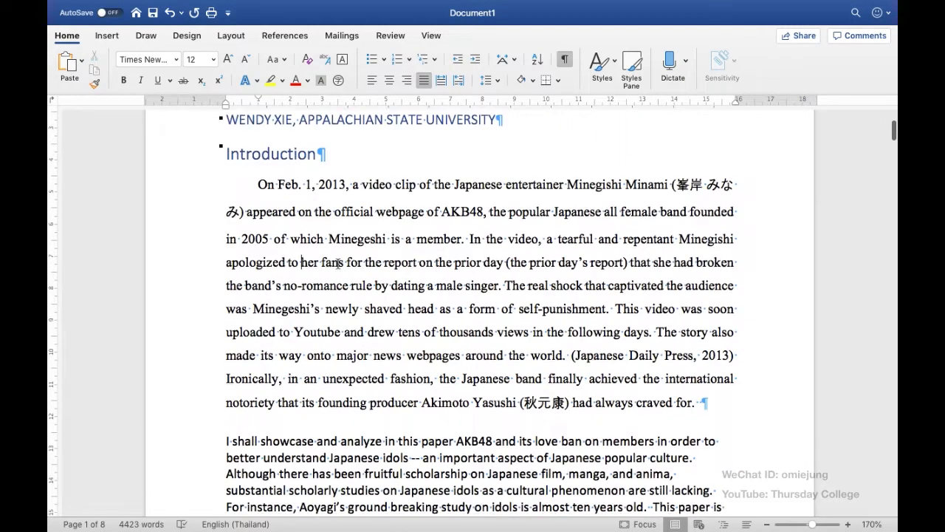
{"action": "scroll", "coordinate": [338, 264], "scroll_direction": "up", "scroll_amount": 1}
{"action": "scroll", "coordinate": [381, 243], "scroll_direction": "up", "scroll_amount": 3}
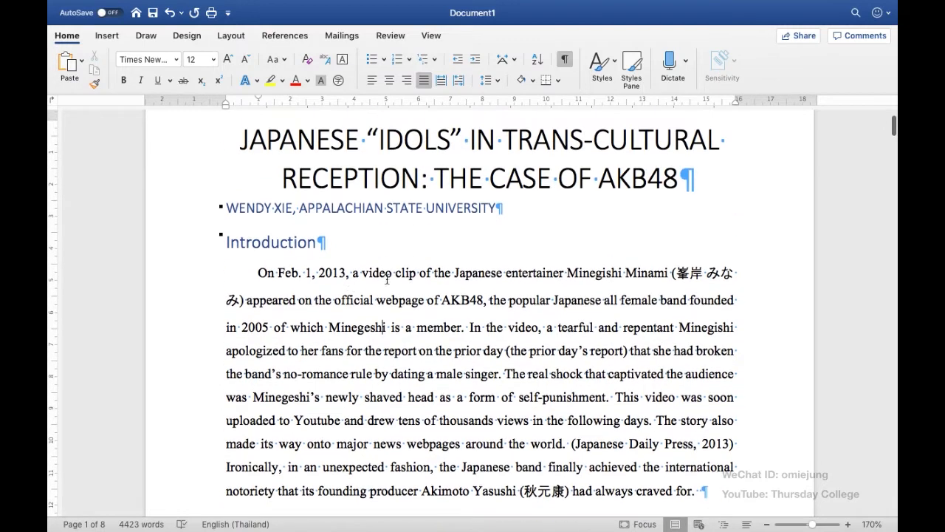
{"action": "scroll", "coordinate": [391, 300], "scroll_direction": "down", "scroll_amount": 2}
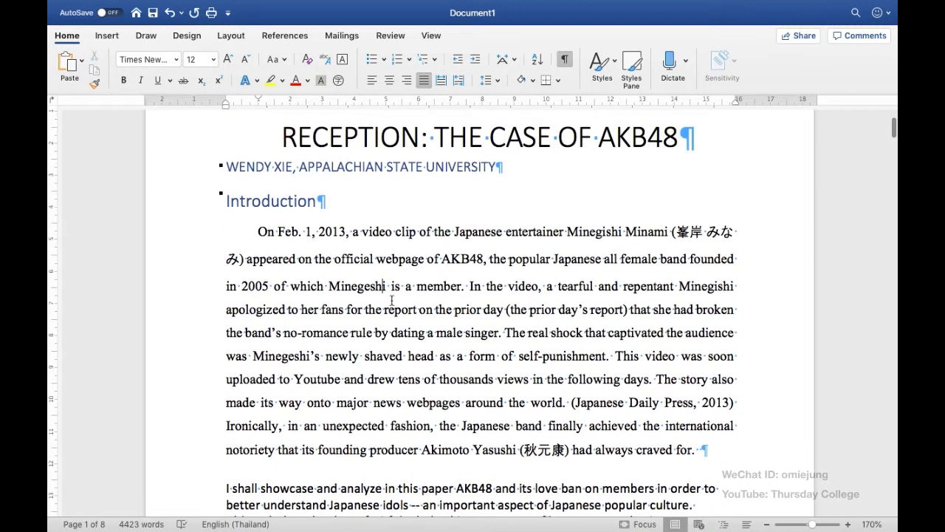
{"action": "scroll", "coordinate": [427, 320], "scroll_direction": "down", "scroll_amount": 1}
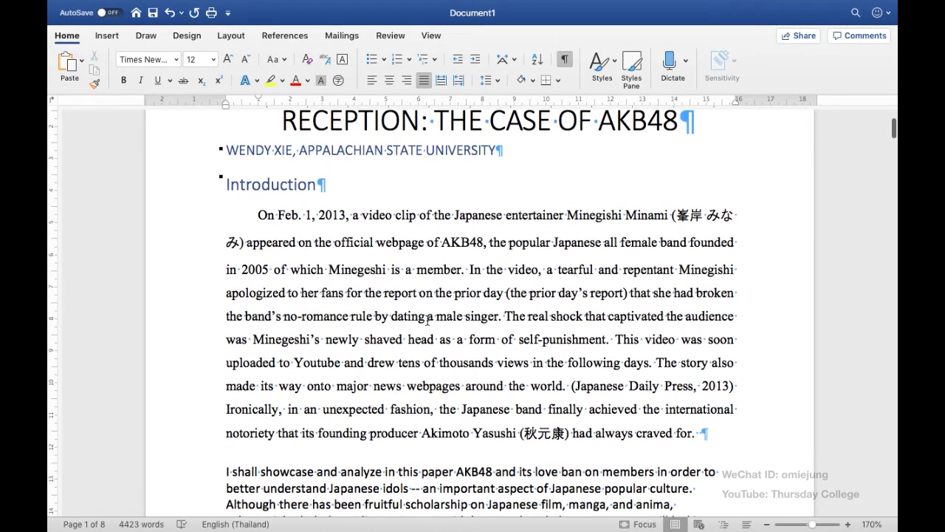
Step: Select the whole first Introduction paragraph and display the full list of styles available for it
{"action": "left_click", "coordinate": [615, 61]}
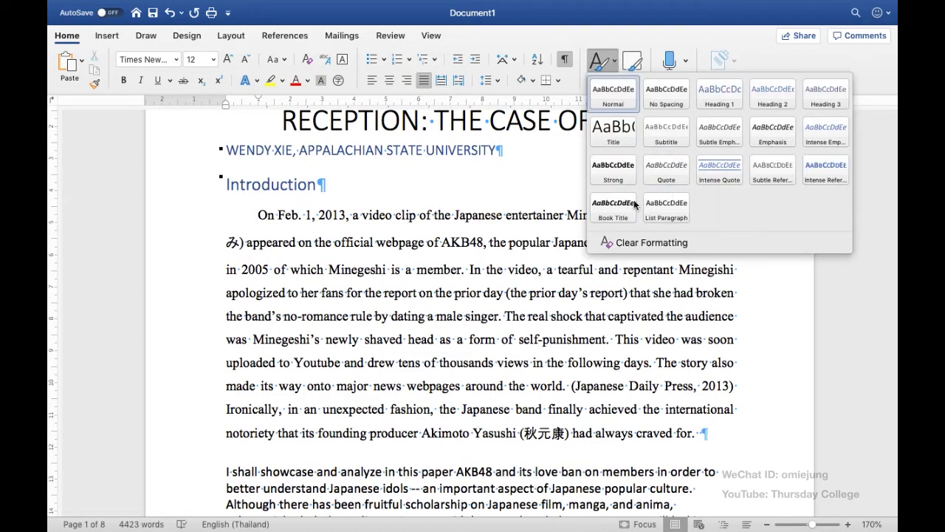
{"action": "key", "text": "Escape"}
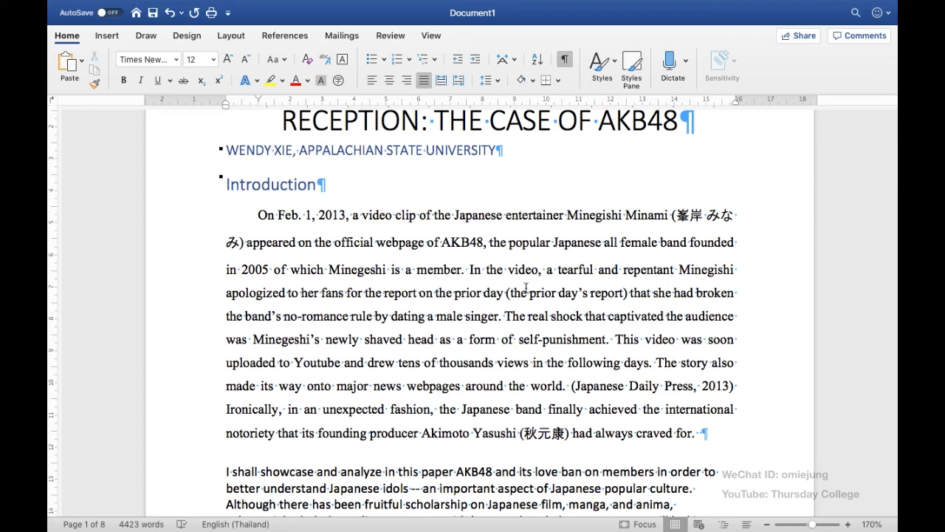
{"action": "triple_click", "coordinate": [475, 293]}
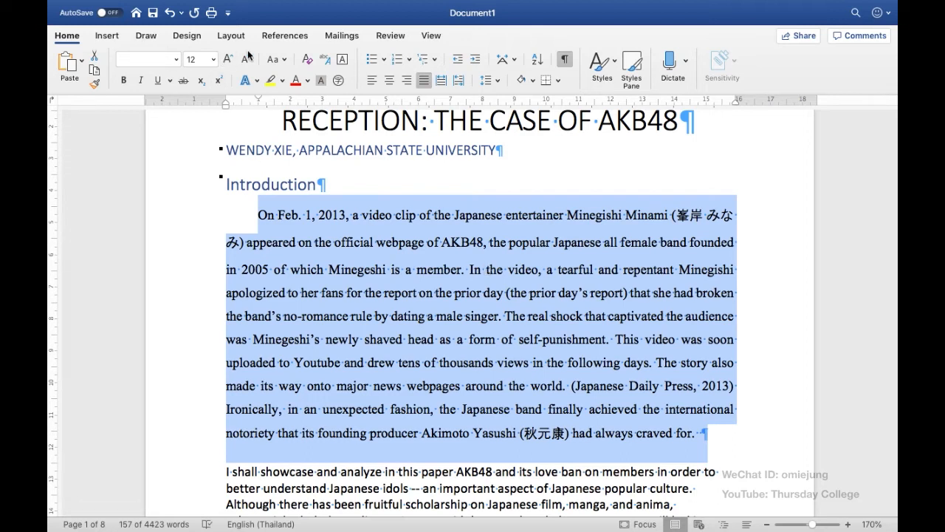
{"action": "left_click", "coordinate": [615, 65]}
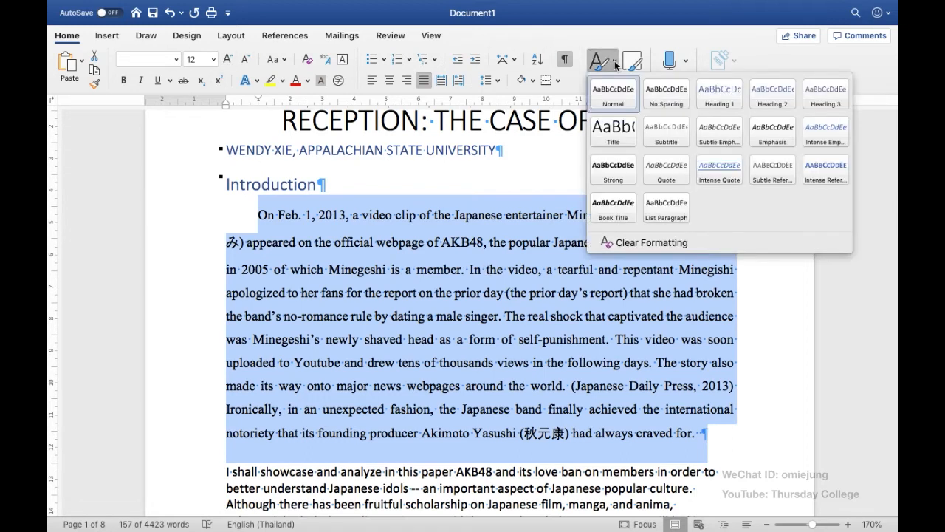
{"action": "left_click", "coordinate": [639, 63]}
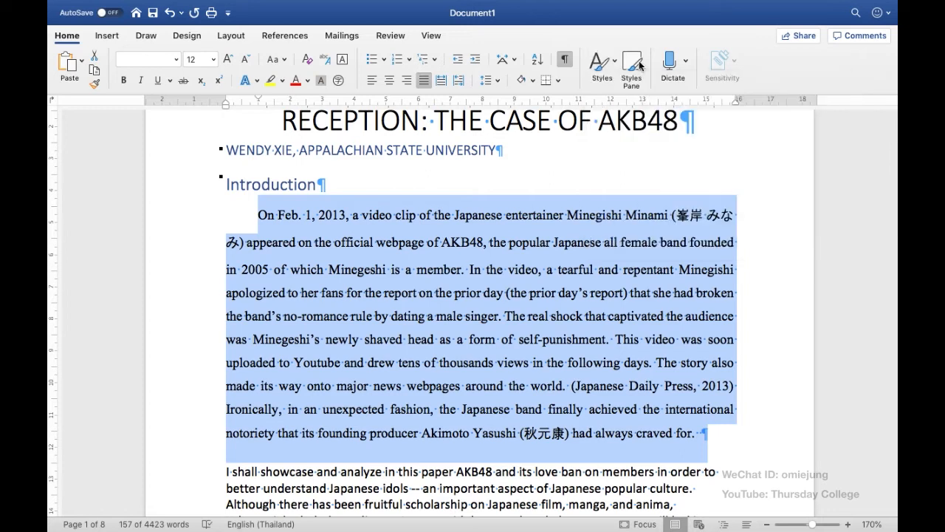
{"action": "left_click", "coordinate": [639, 63]}
{"action": "left_click", "coordinate": [640, 65]}
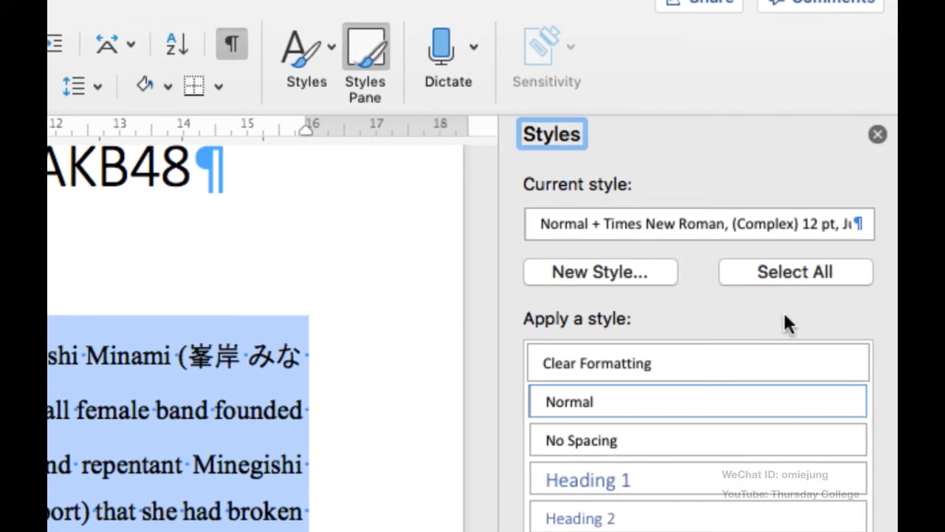
Step: Create a paragraph style named My Body from the selected paragraph's formatting and close the style list
{"action": "left_click", "coordinate": [642, 271]}
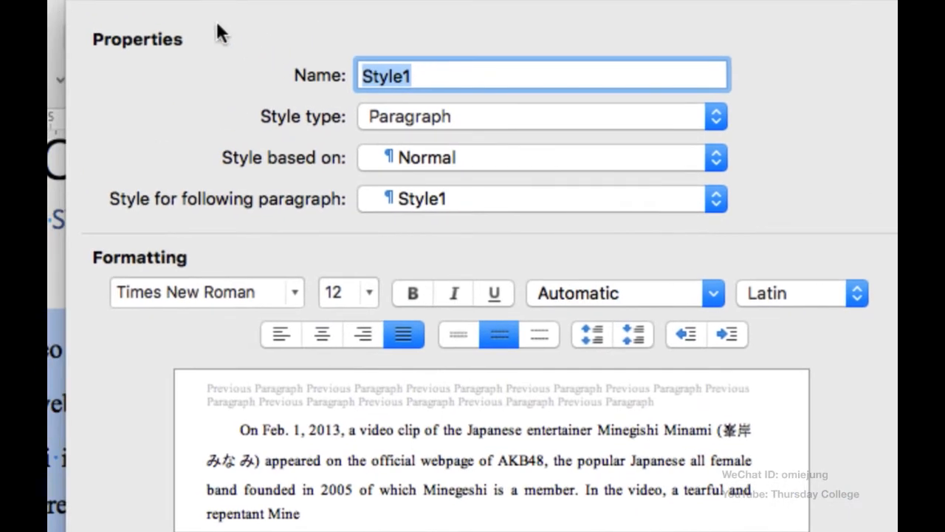
{"action": "type", "text": "My Bo"}
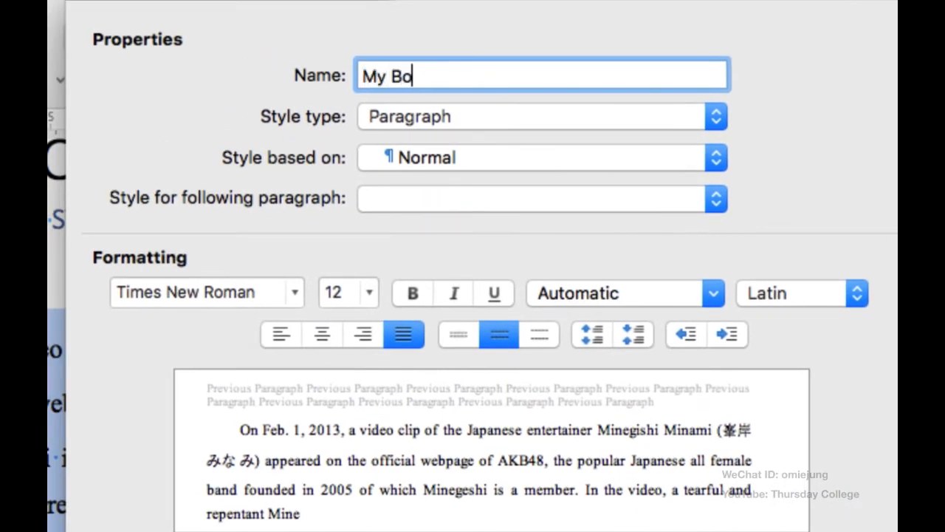
{"action": "type", "text": "dy"}
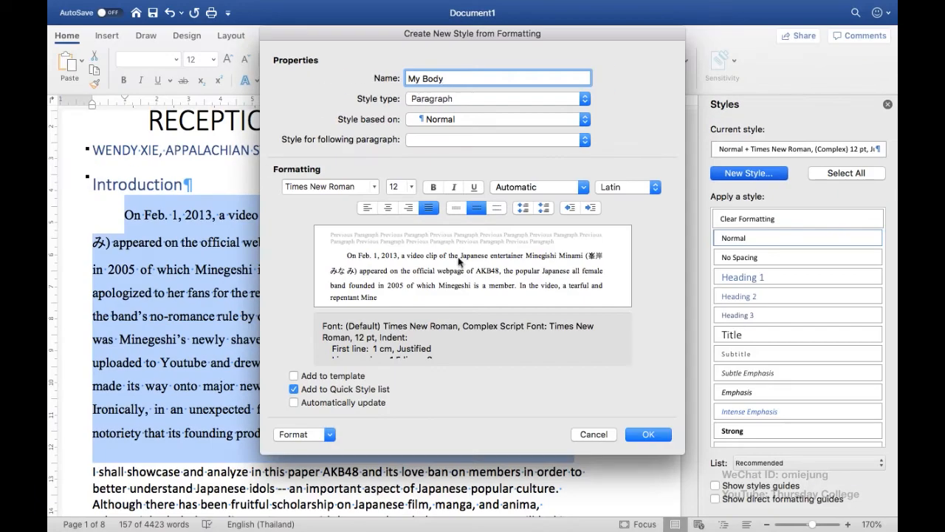
{"action": "left_click", "coordinate": [648, 434]}
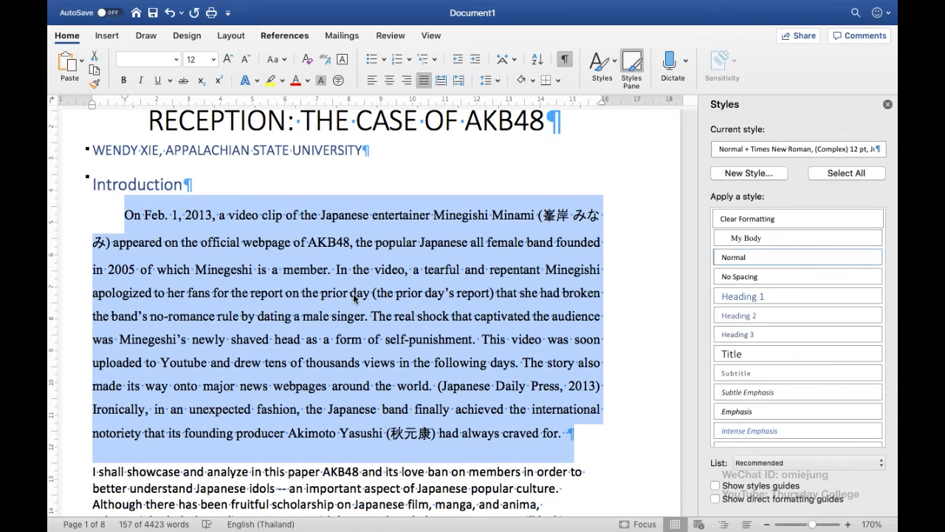
{"action": "left_click", "coordinate": [310, 255]}
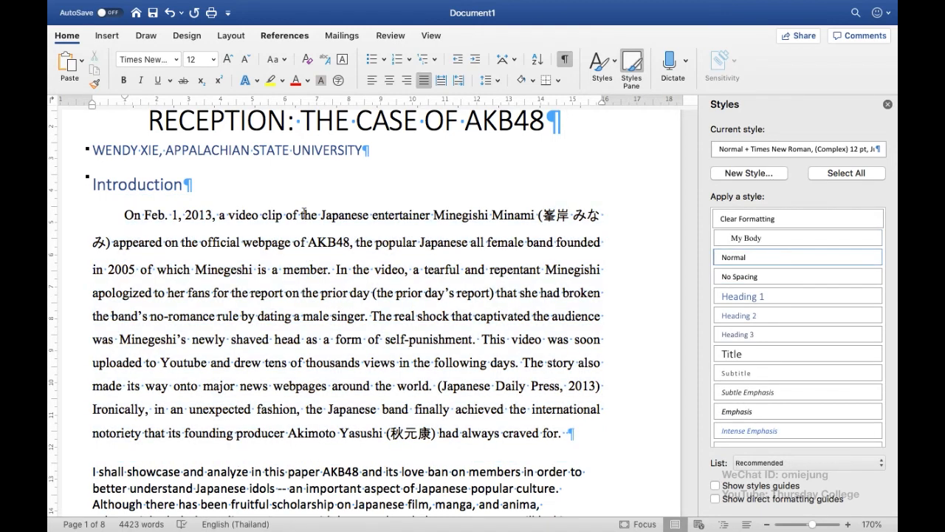
{"action": "left_click", "coordinate": [888, 106]}
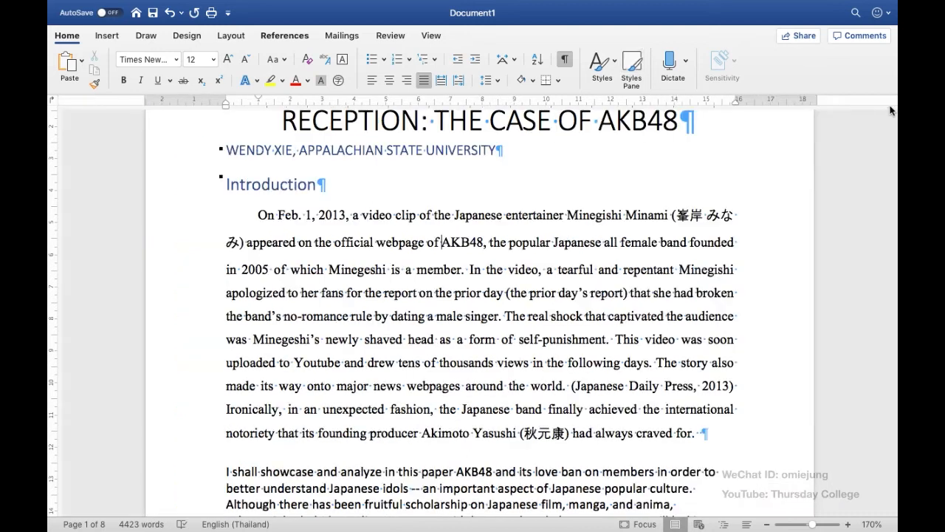
Step: Apply the My Body style to the text of the entire document
{"action": "left_click", "coordinate": [796, 524]}
{"action": "scroll", "coordinate": [507, 325], "scroll_direction": "down", "scroll_amount": 10}
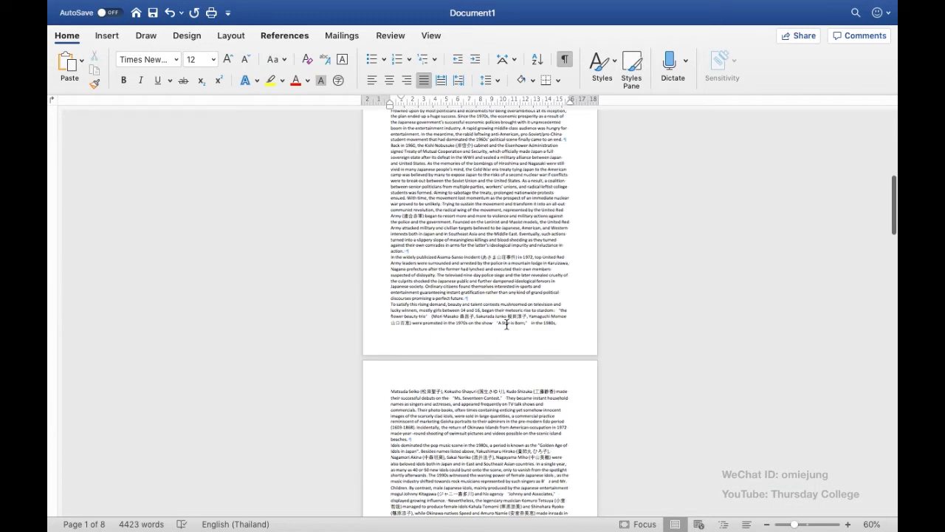
{"action": "scroll", "coordinate": [507, 325], "scroll_direction": "up", "scroll_amount": 10}
{"action": "scroll", "coordinate": [507, 324], "scroll_direction": "down", "scroll_amount": 2}
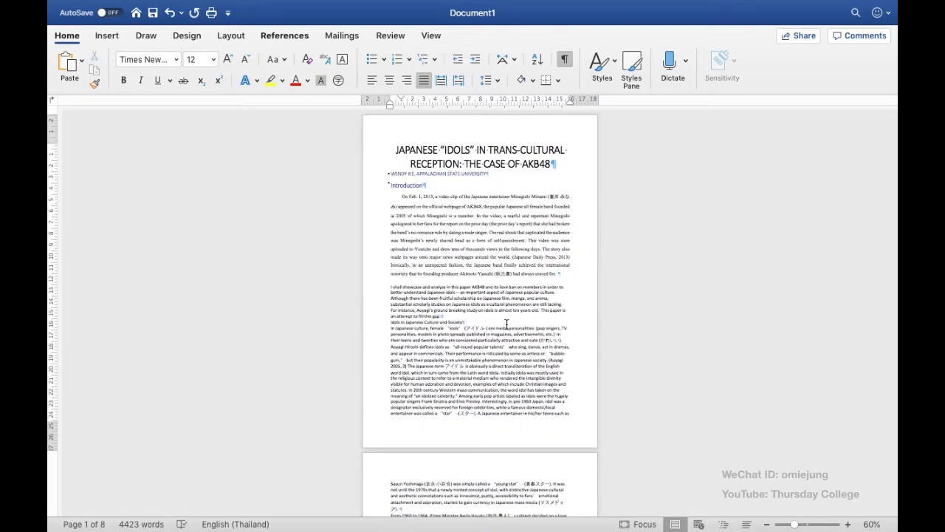
{"action": "key", "text": "super+a"}
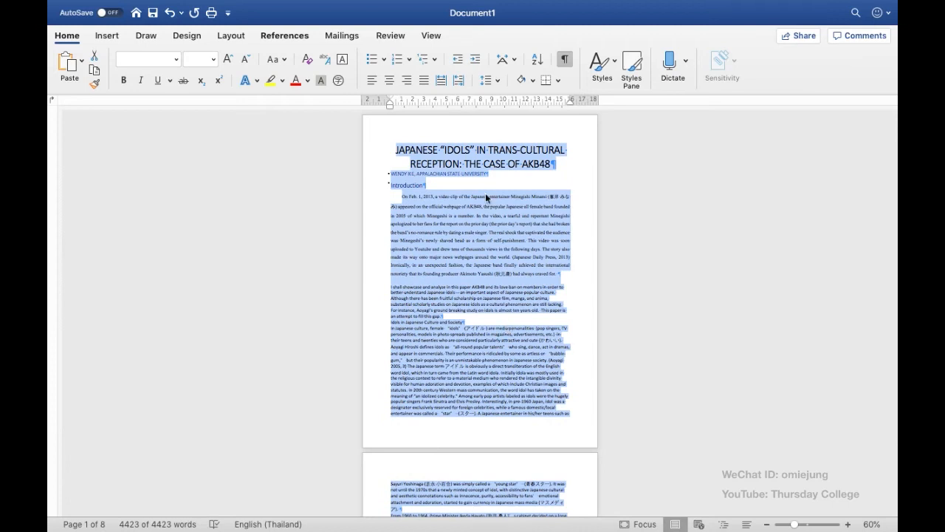
{"action": "left_click", "coordinate": [610, 65]}
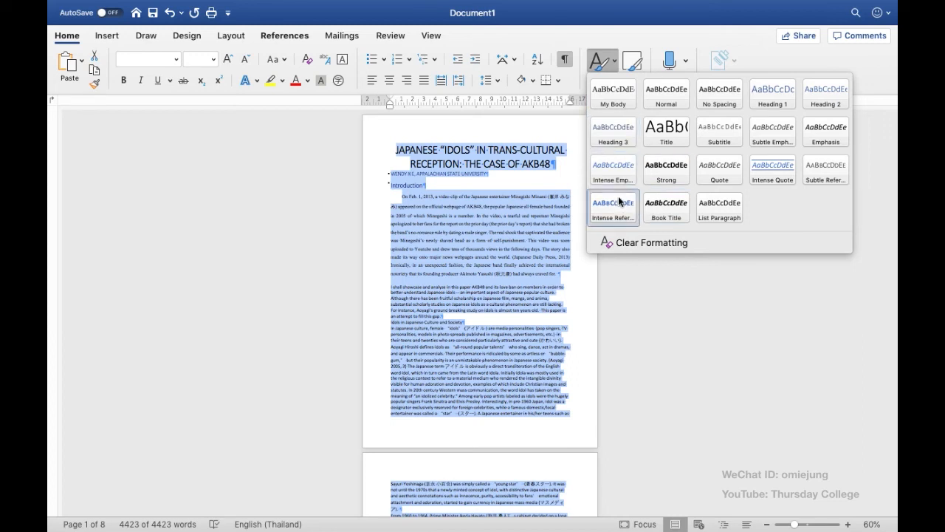
{"action": "left_click", "coordinate": [624, 106]}
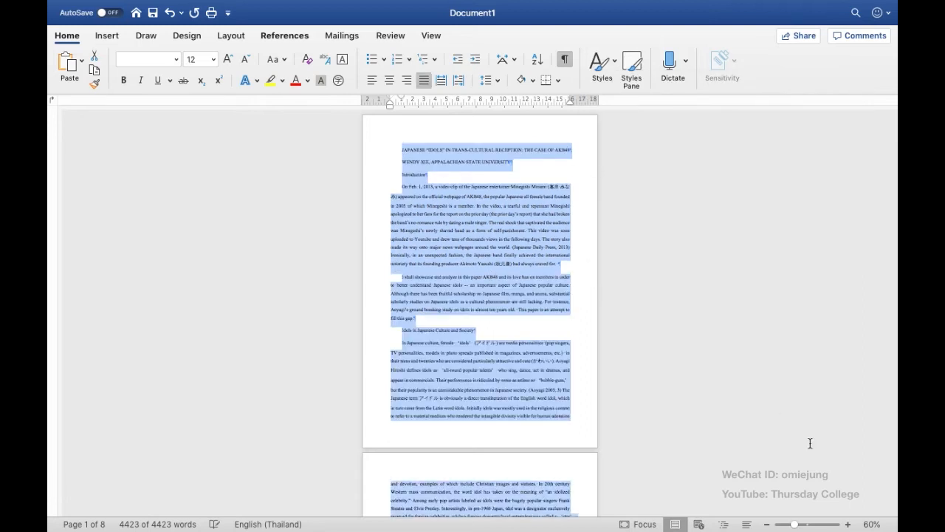
Step: Examine the article's title, headings and body paragraphs at a larger scale to check the My Body formatting
{"action": "left_click", "coordinate": [848, 524]}
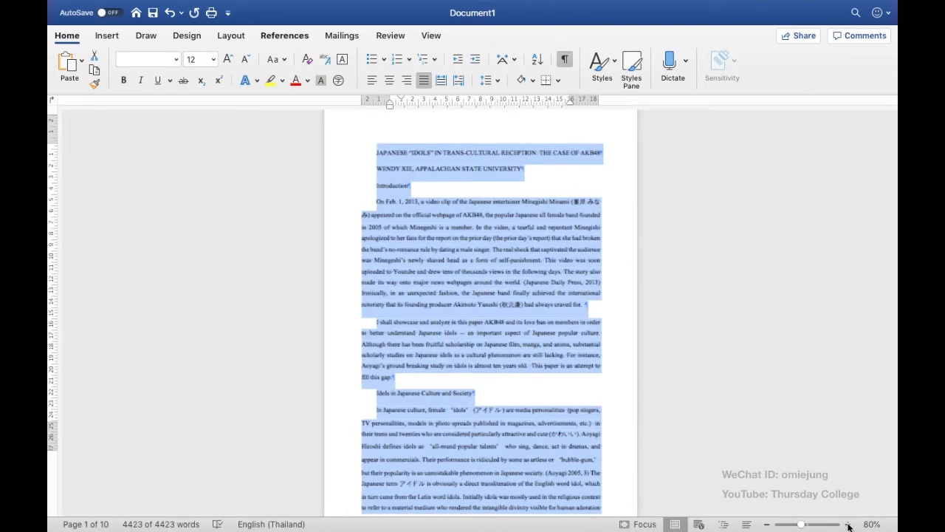
{"action": "left_click", "coordinate": [848, 524]}
{"action": "left_click", "coordinate": [848, 524]}
{"action": "left_click", "coordinate": [848, 524]}
{"action": "left_click", "coordinate": [847, 524]}
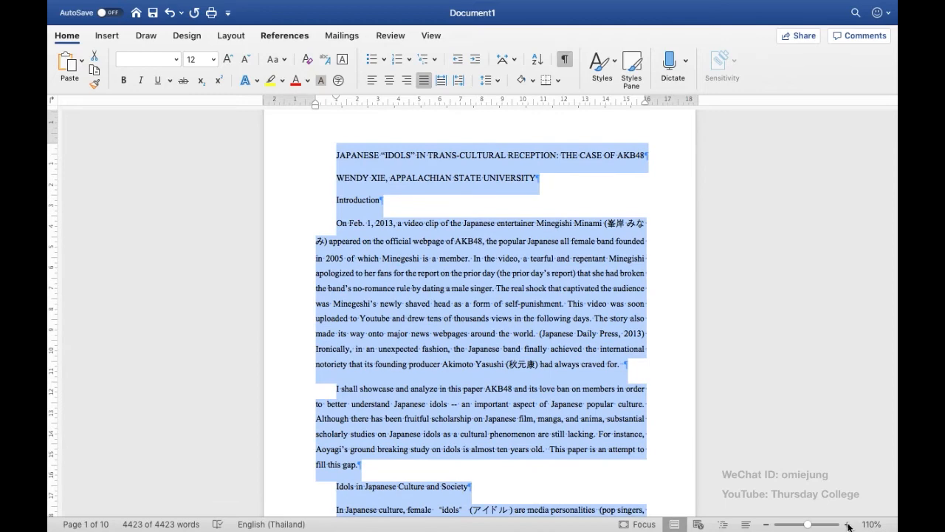
{"action": "left_click", "coordinate": [847, 524]}
{"action": "left_click", "coordinate": [848, 524]}
{"action": "left_click", "coordinate": [848, 525]}
{"action": "left_click", "coordinate": [848, 524]}
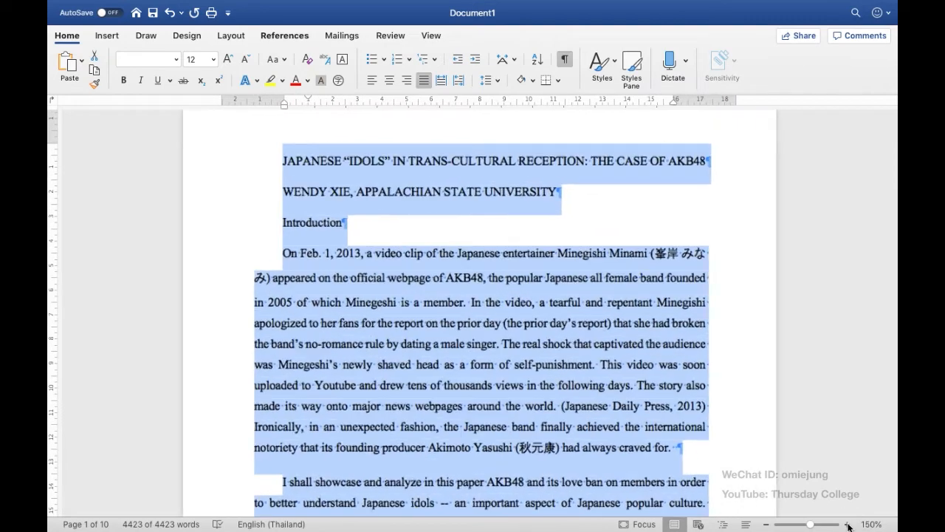
{"action": "left_click", "coordinate": [398, 307]}
{"action": "scroll", "coordinate": [398, 307], "scroll_direction": "down", "scroll_amount": 5}
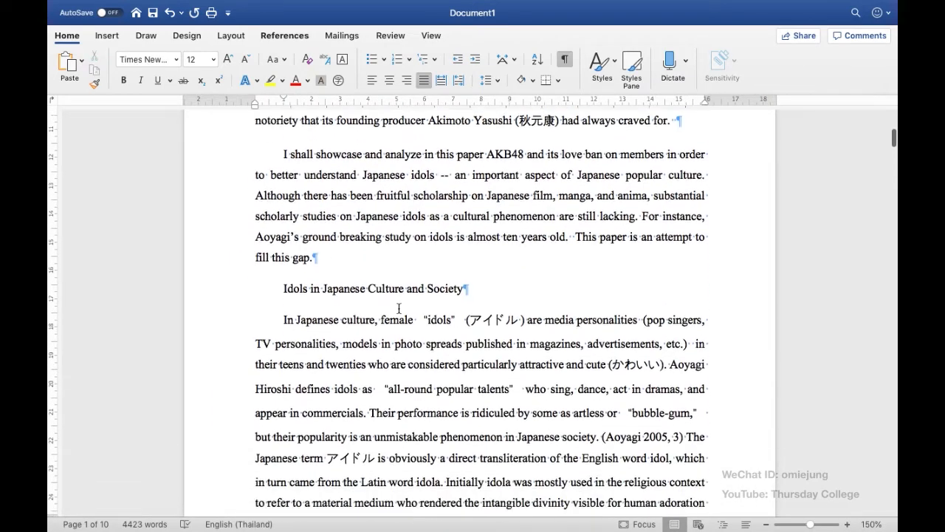
{"action": "scroll", "coordinate": [398, 307], "scroll_direction": "down", "scroll_amount": 20}
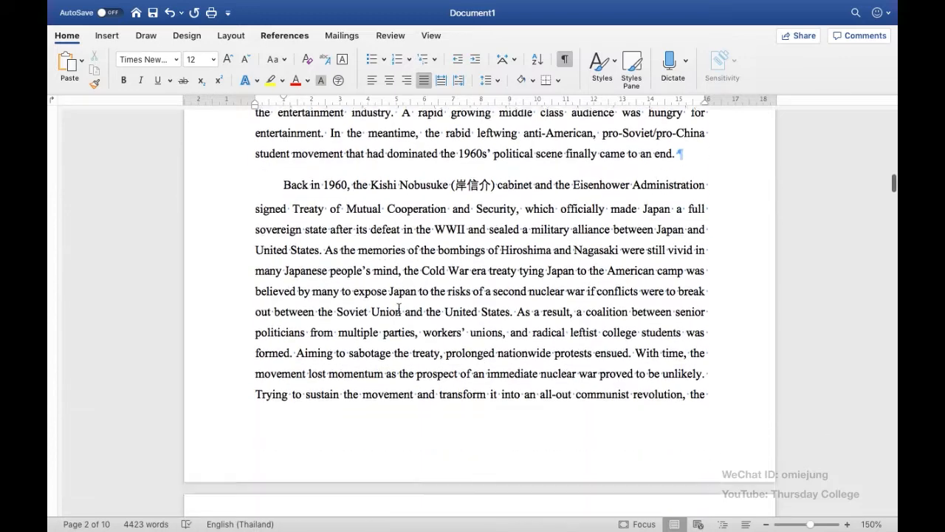
{"action": "scroll", "coordinate": [399, 308], "scroll_direction": "down", "scroll_amount": 10}
{"action": "scroll", "coordinate": [399, 307], "scroll_direction": "up", "scroll_amount": 20}
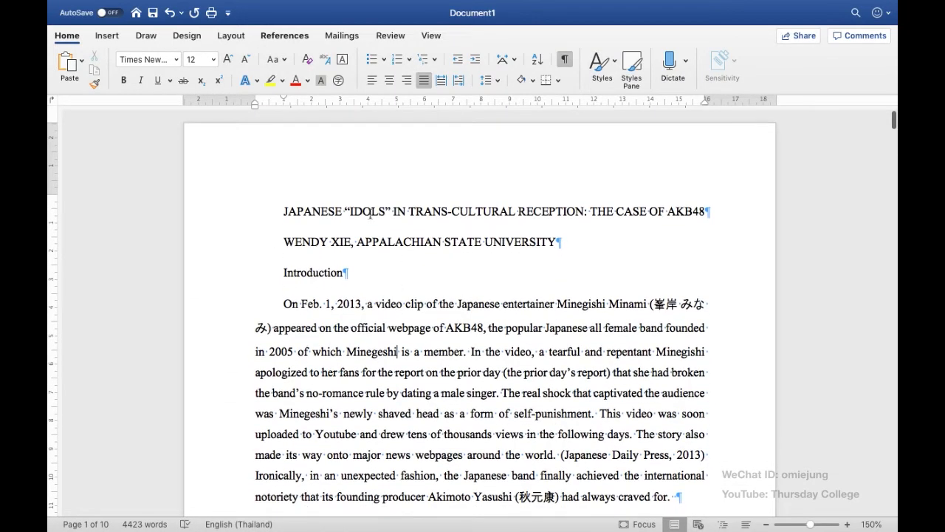
{"action": "scroll", "coordinate": [387, 303], "scroll_direction": "down", "scroll_amount": 1}
{"action": "scroll", "coordinate": [388, 303], "scroll_direction": "up", "scroll_amount": 1}
{"action": "scroll", "coordinate": [392, 318], "scroll_direction": "down", "scroll_amount": 3}
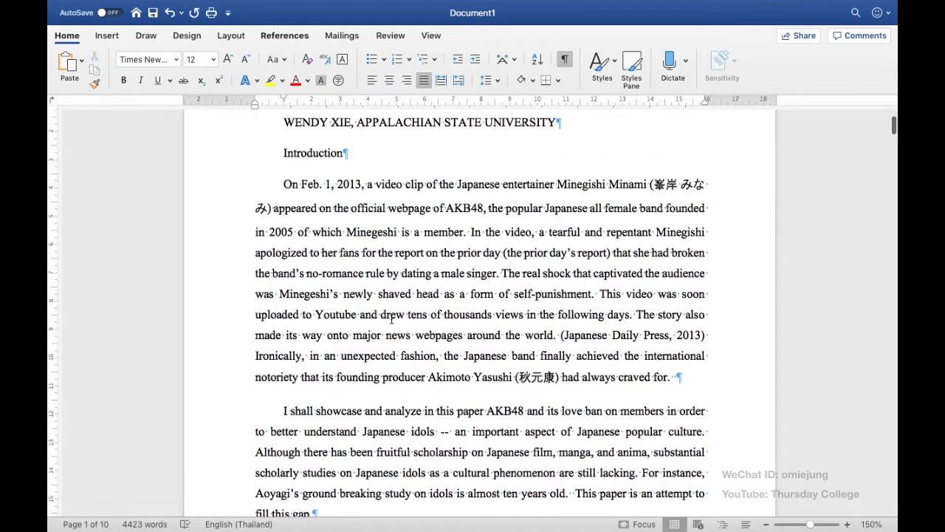
{"action": "scroll", "coordinate": [391, 318], "scroll_direction": "up", "scroll_amount": 3}
{"action": "scroll", "coordinate": [391, 318], "scroll_direction": "down", "scroll_amount": 3}
{"action": "scroll", "coordinate": [392, 318], "scroll_direction": "up", "scroll_amount": 3}
{"action": "scroll", "coordinate": [391, 318], "scroll_direction": "down", "scroll_amount": 1}
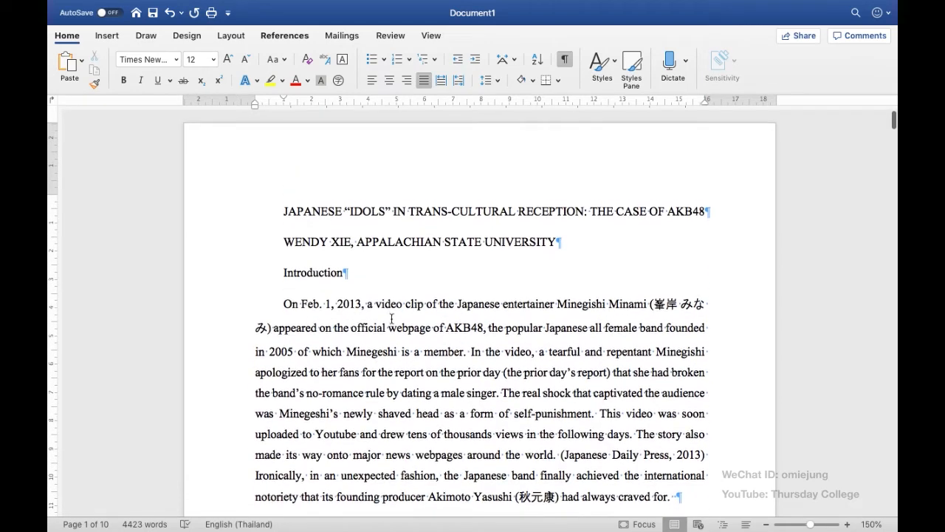
Step: Apply the Title style to the article's title line and center it
{"action": "triple_click", "coordinate": [425, 212]}
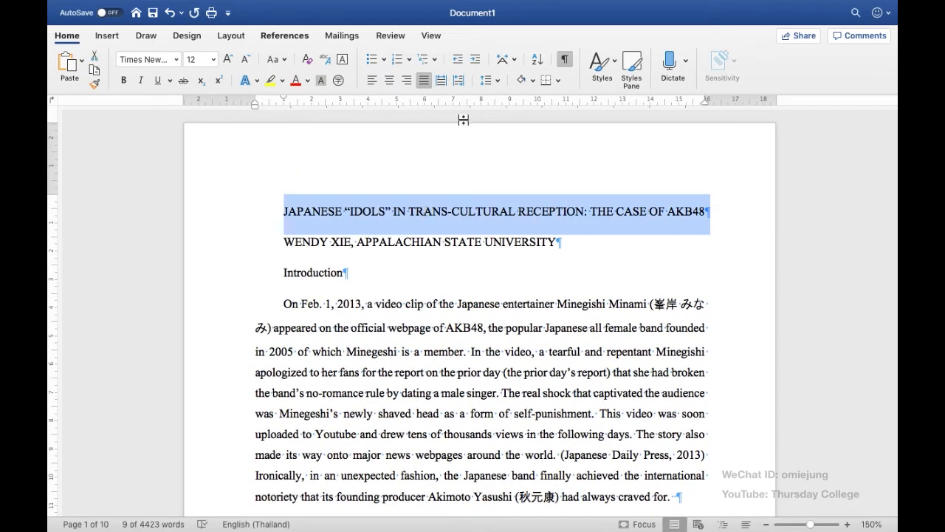
{"action": "left_click", "coordinate": [616, 63]}
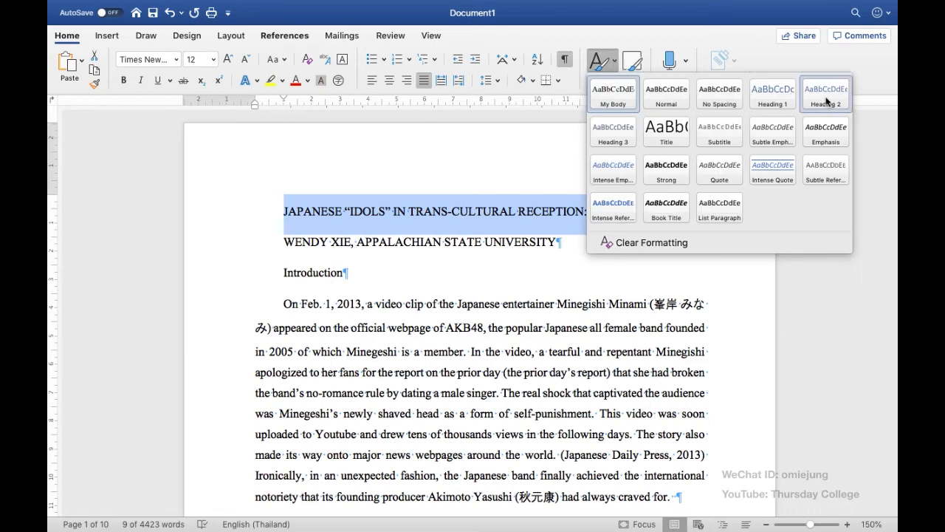
{"action": "left_click", "coordinate": [676, 134]}
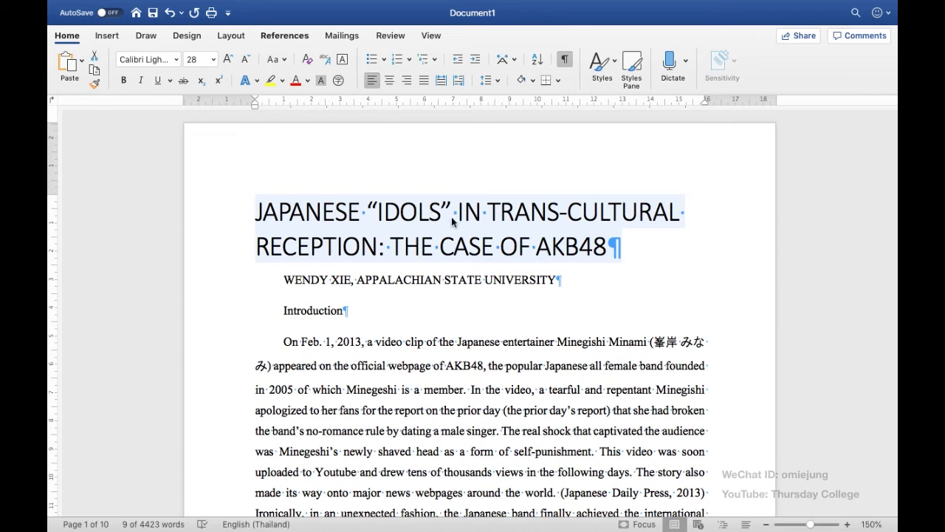
{"action": "left_click", "coordinate": [389, 80]}
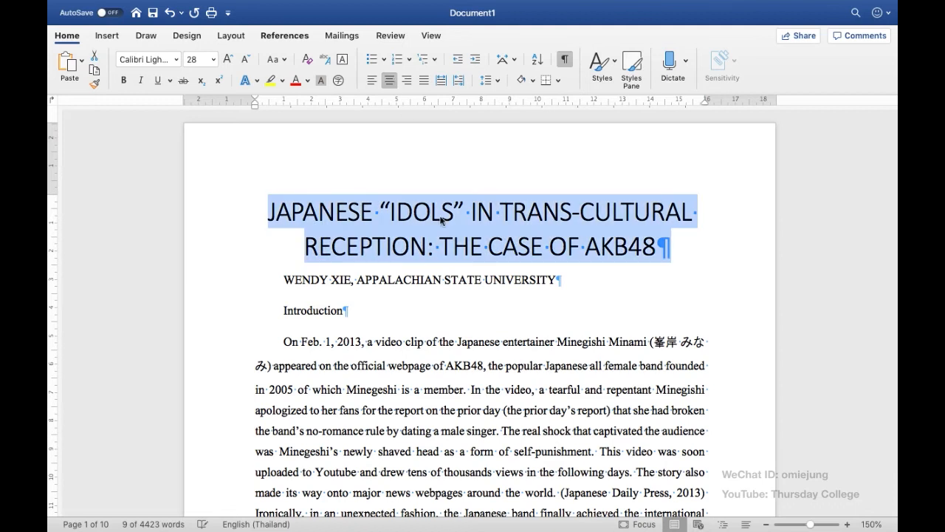
{"action": "left_click", "coordinate": [451, 259]}
Step: Apply the Heading 2 style to the author and university line below the title
{"action": "triple_click", "coordinate": [394, 280]}
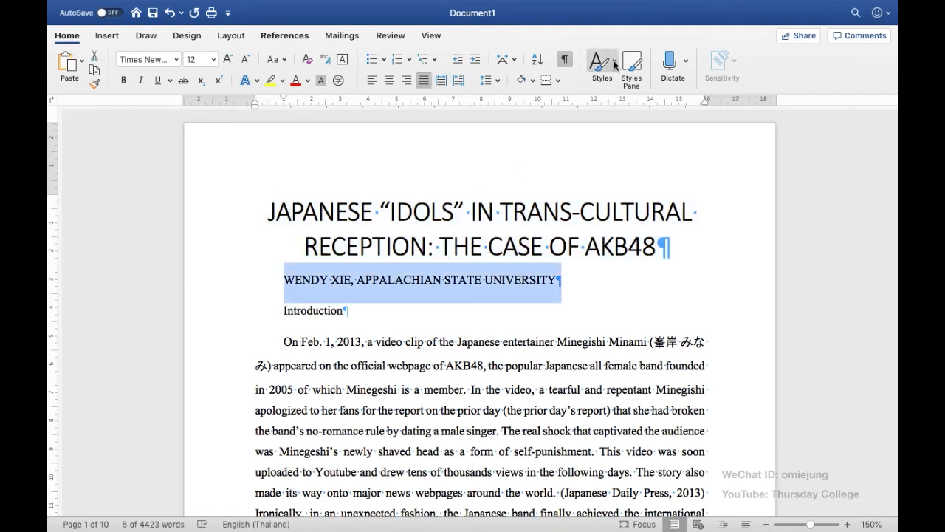
{"action": "left_click", "coordinate": [594, 80]}
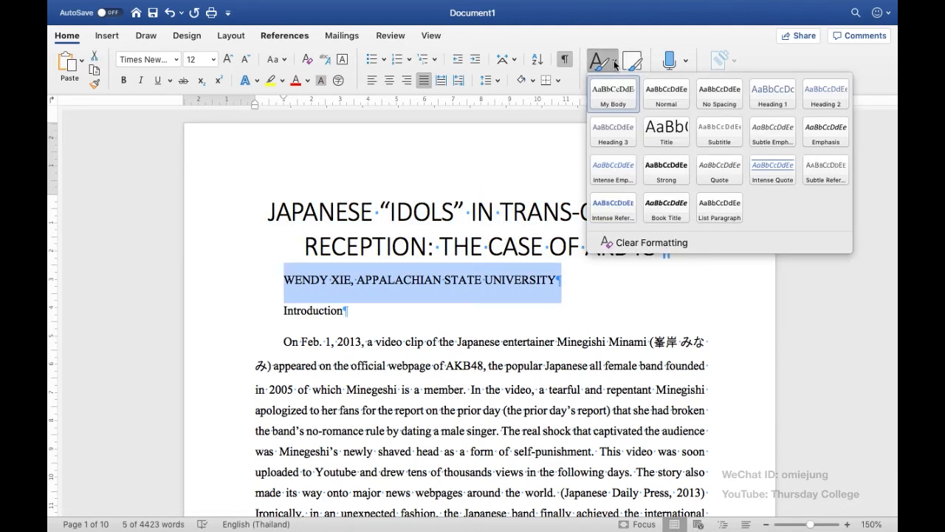
{"action": "left_click", "coordinate": [815, 103]}
Step: Apply the Heading 1 style to the Introduction line
{"action": "triple_click", "coordinate": [330, 297]}
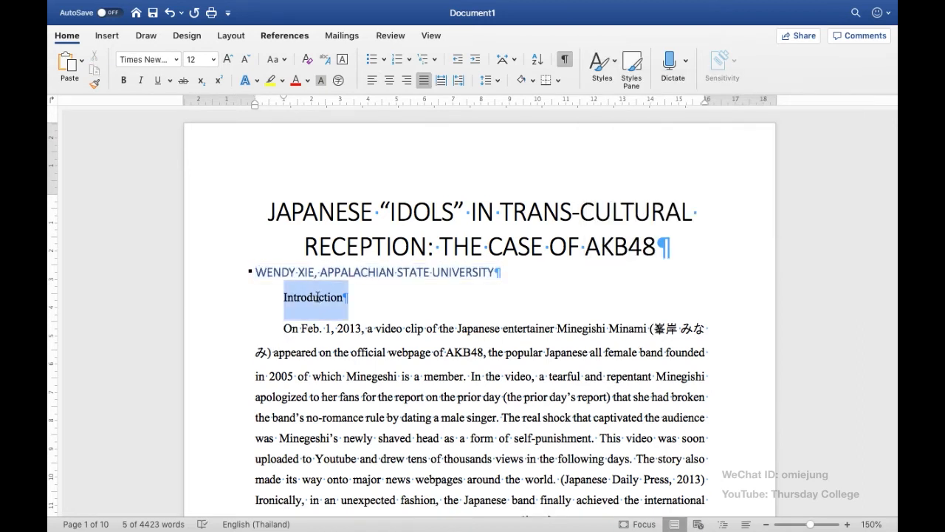
{"action": "left_click", "coordinate": [615, 68]}
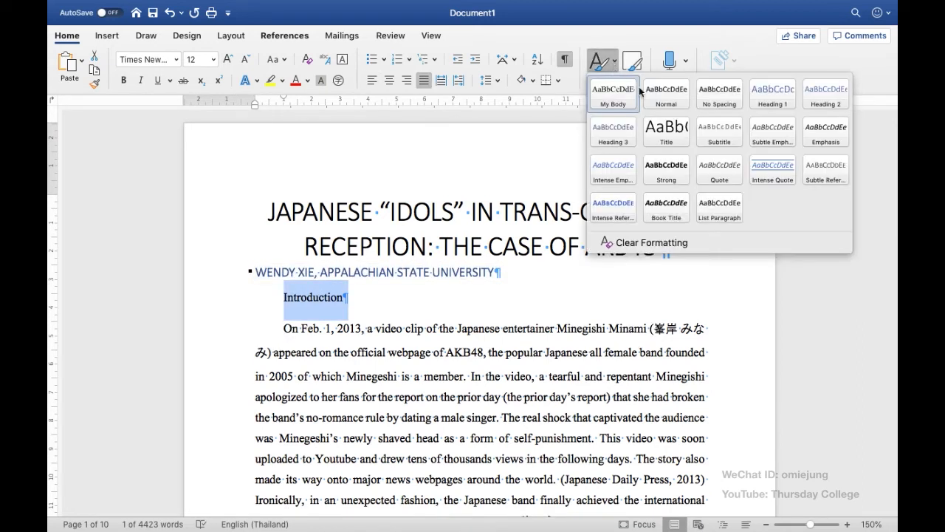
{"action": "left_click", "coordinate": [774, 96]}
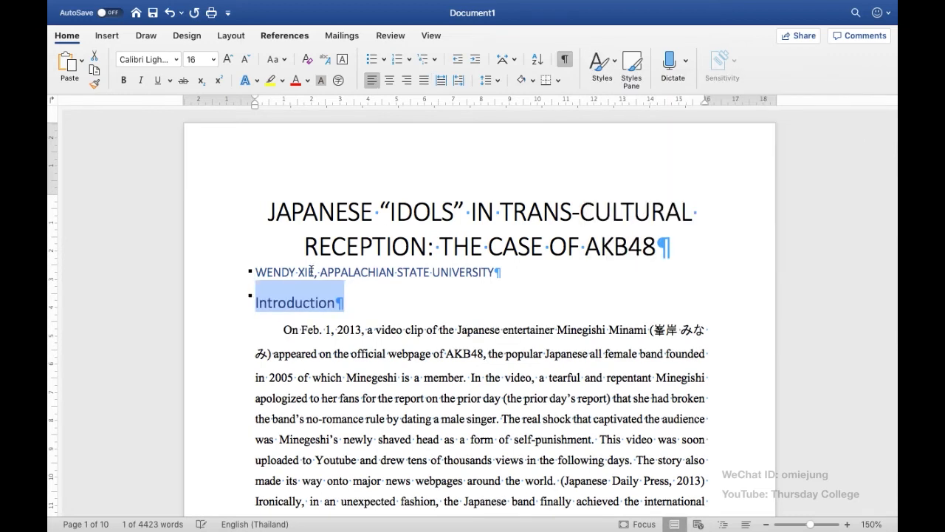
{"action": "left_click", "coordinate": [339, 325]}
Step: Apply the Heading 1 style to the "Idols in Japanese Culture and Society" line
{"action": "scroll", "coordinate": [342, 315], "scroll_direction": "down", "scroll_amount": 5}
{"action": "scroll", "coordinate": [342, 315], "scroll_direction": "down", "scroll_amount": 7}
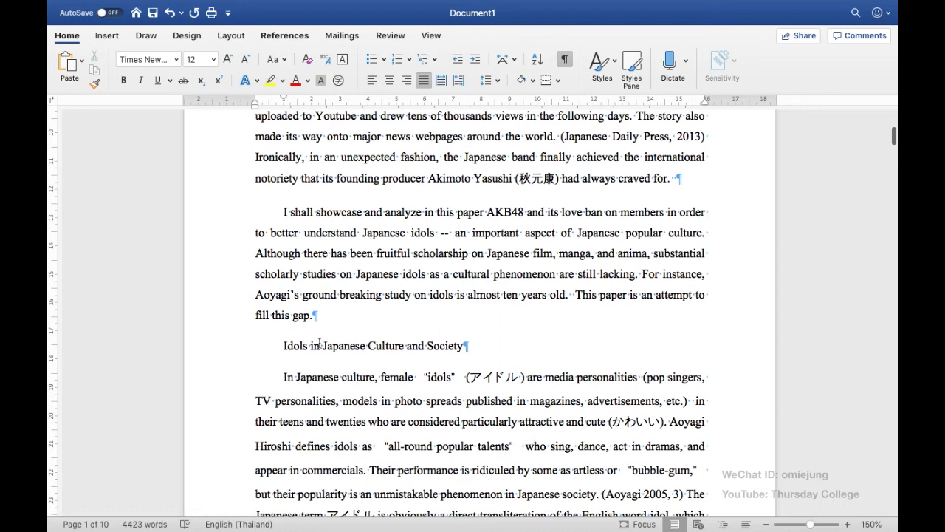
{"action": "triple_click", "coordinate": [319, 343]}
{"action": "scroll", "coordinate": [445, 275], "scroll_direction": "down", "scroll_amount": 3}
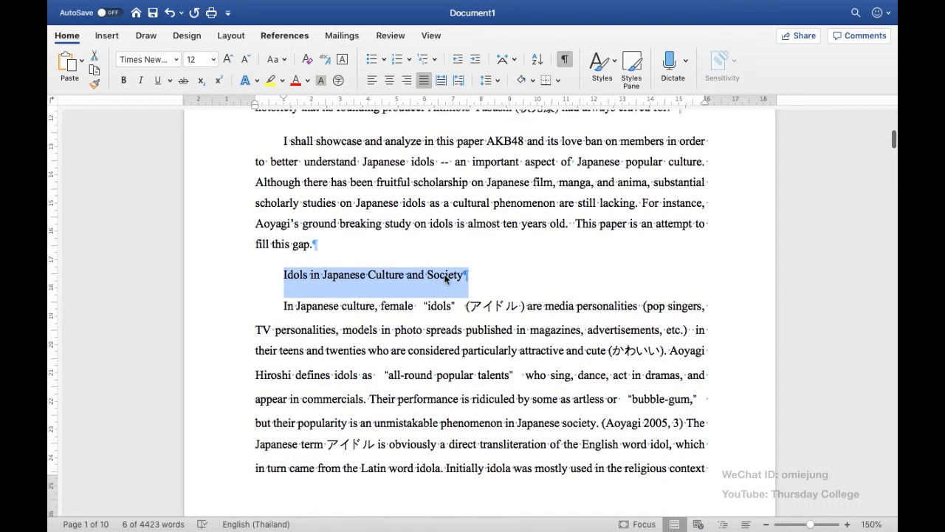
{"action": "left_click", "coordinate": [608, 70]}
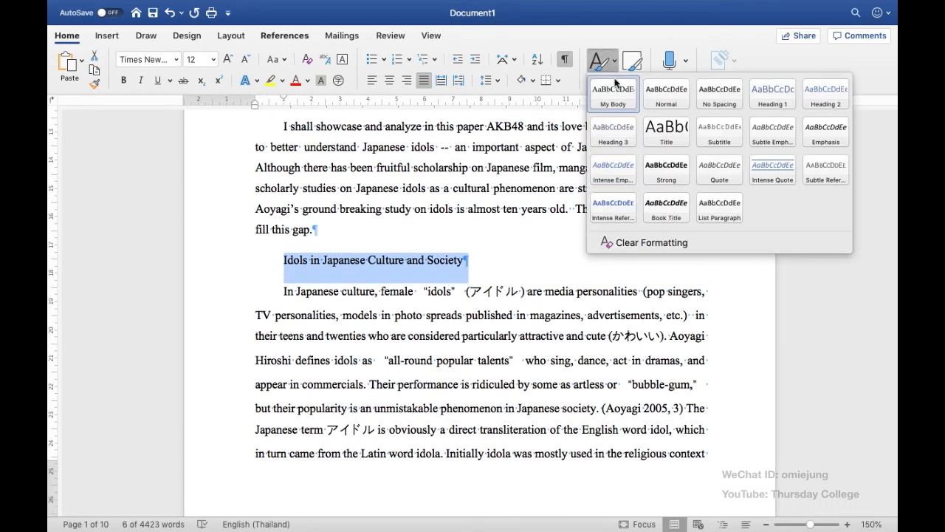
{"action": "left_click", "coordinate": [772, 93]}
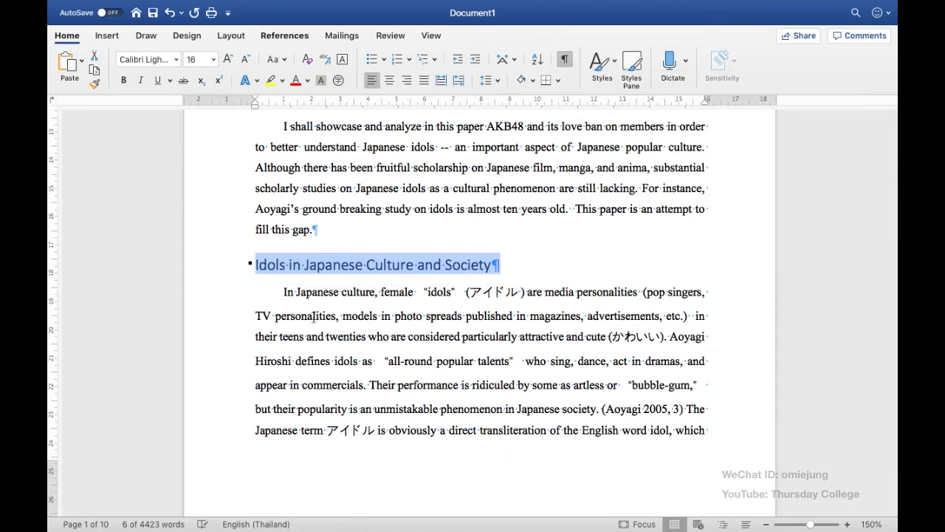
Step: Apply the Heading 1 style to the "The Concept of AKB48" line further down the article
{"action": "scroll", "coordinate": [313, 318], "scroll_direction": "down", "scroll_amount": 5}
{"action": "scroll", "coordinate": [313, 318], "scroll_direction": "down", "scroll_amount": 15}
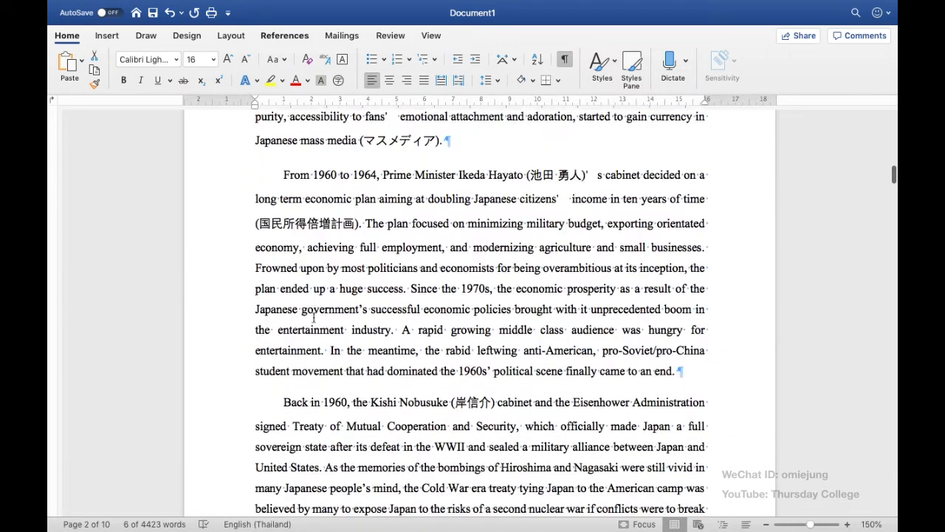
{"action": "scroll", "coordinate": [313, 318], "scroll_direction": "down", "scroll_amount": 20}
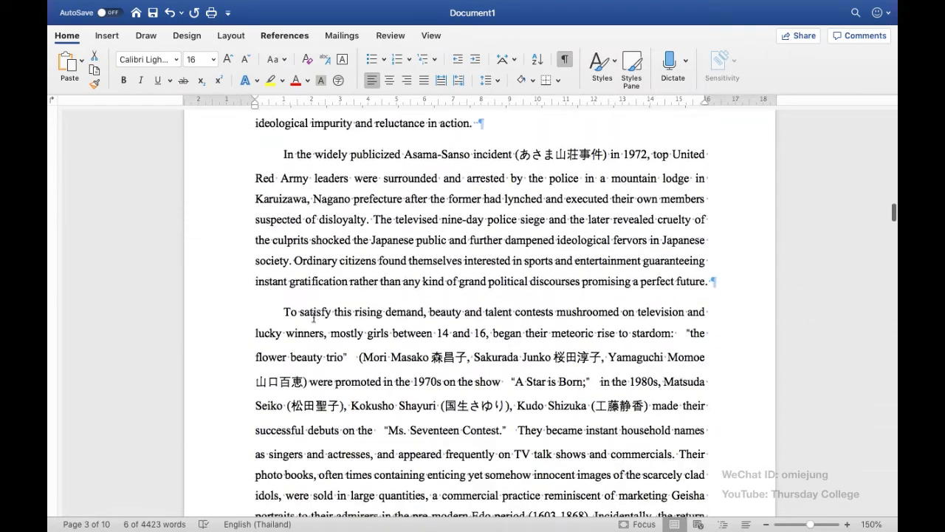
{"action": "scroll", "coordinate": [313, 317], "scroll_direction": "down", "scroll_amount": 15}
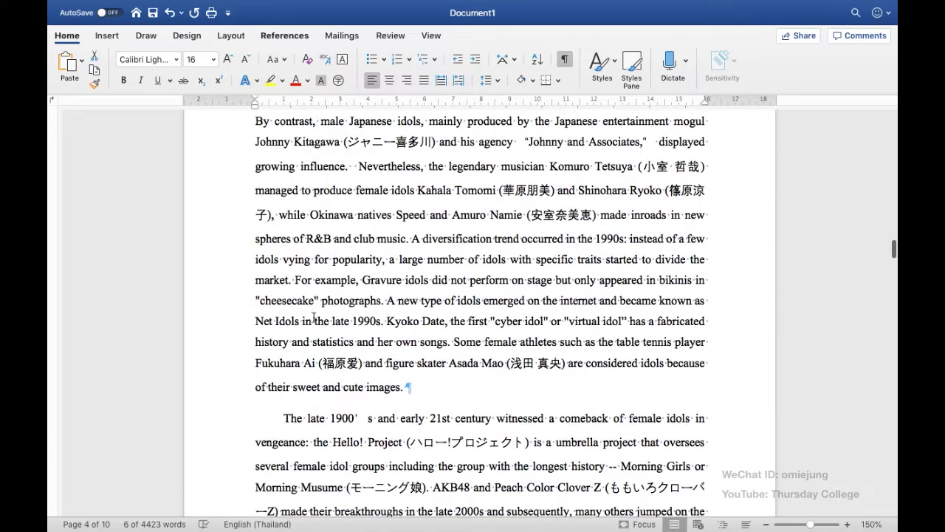
{"action": "scroll", "coordinate": [313, 317], "scroll_direction": "down", "scroll_amount": 20}
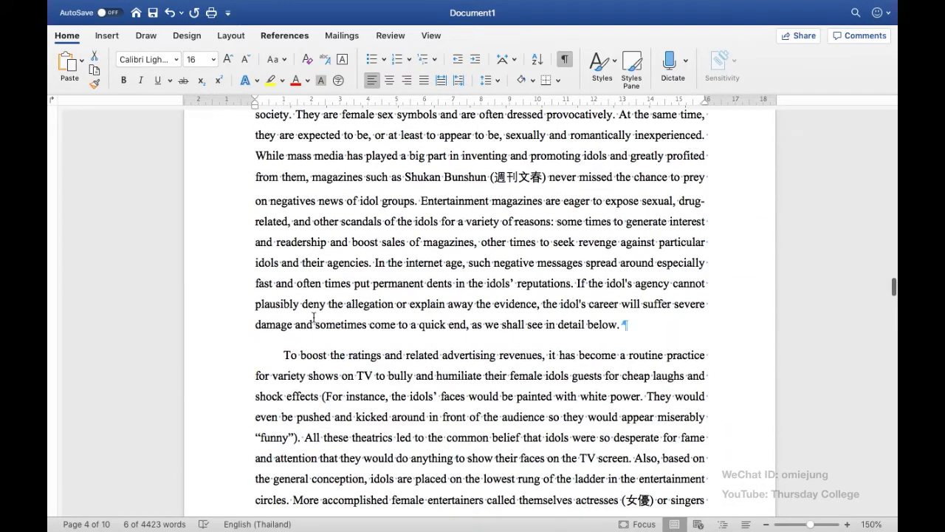
{"action": "scroll", "coordinate": [313, 317], "scroll_direction": "down", "scroll_amount": 8}
{"action": "scroll", "coordinate": [313, 318], "scroll_direction": "down", "scroll_amount": 20}
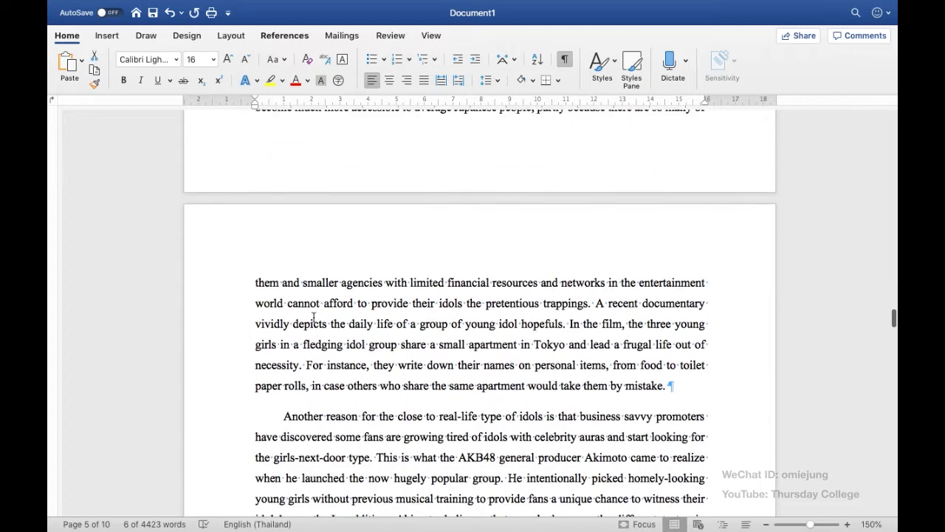
{"action": "scroll", "coordinate": [313, 317], "scroll_direction": "down", "scroll_amount": 20}
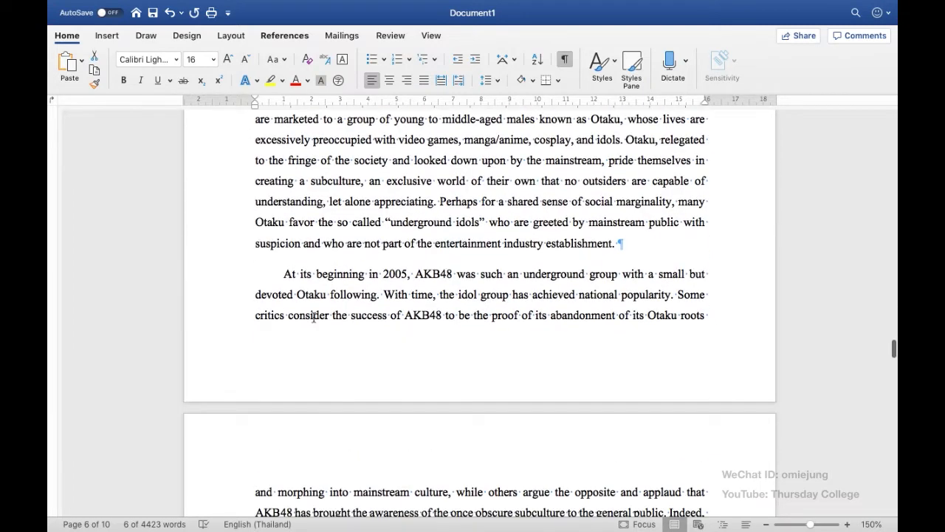
{"action": "scroll", "coordinate": [313, 318], "scroll_direction": "down", "scroll_amount": 16}
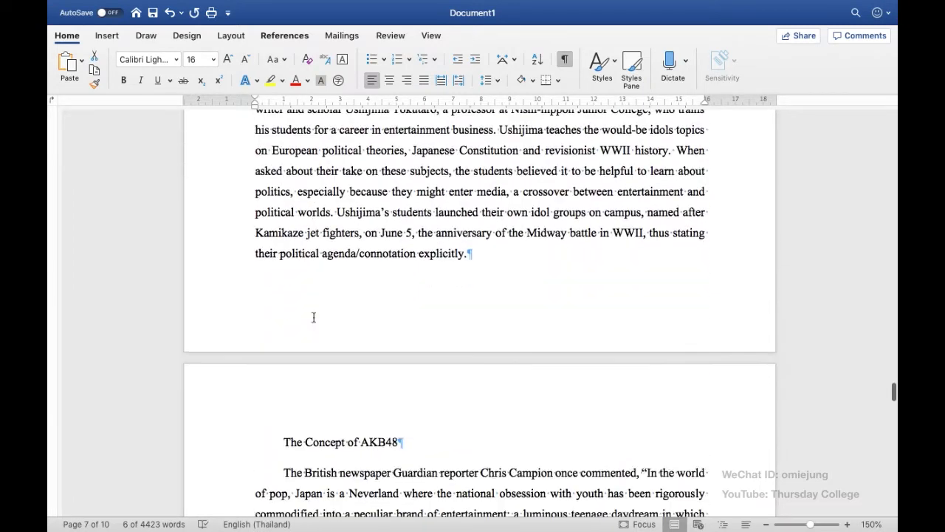
{"action": "triple_click", "coordinate": [328, 350]}
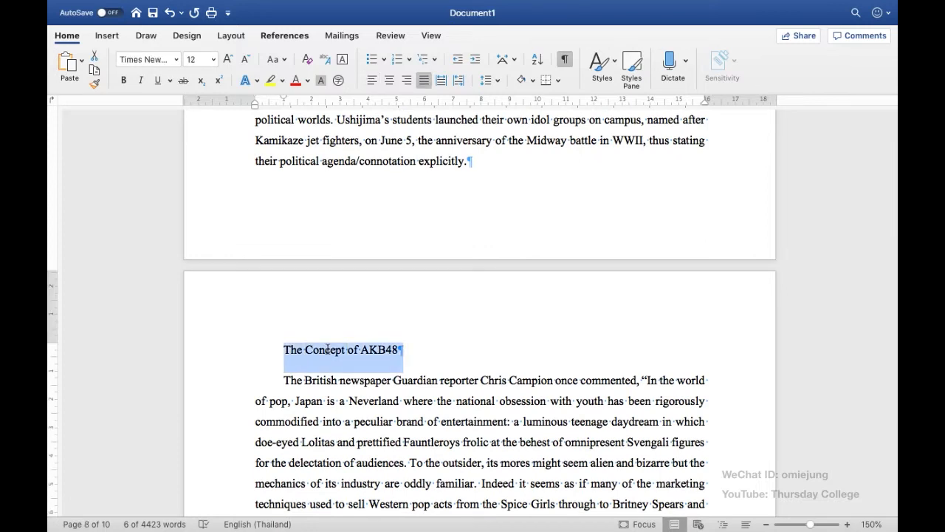
{"action": "left_click", "coordinate": [612, 64]}
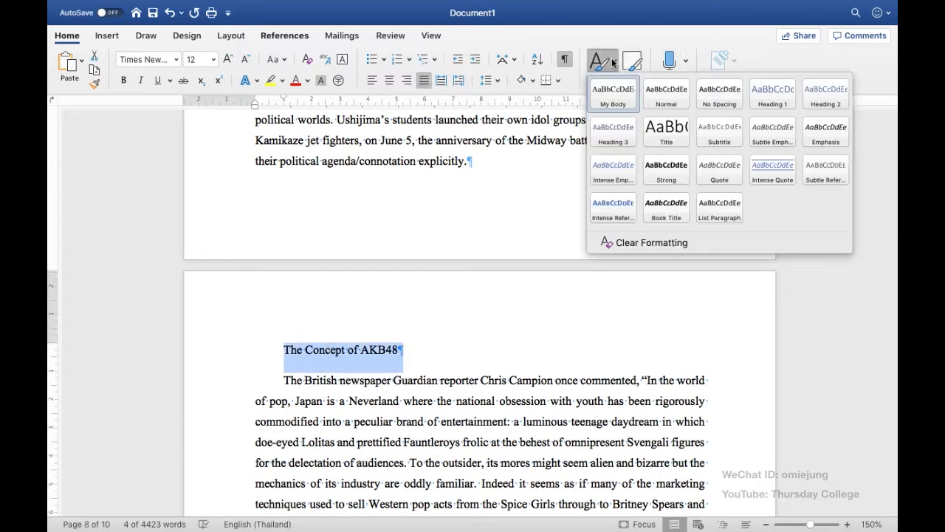
{"action": "left_click", "coordinate": [776, 105]}
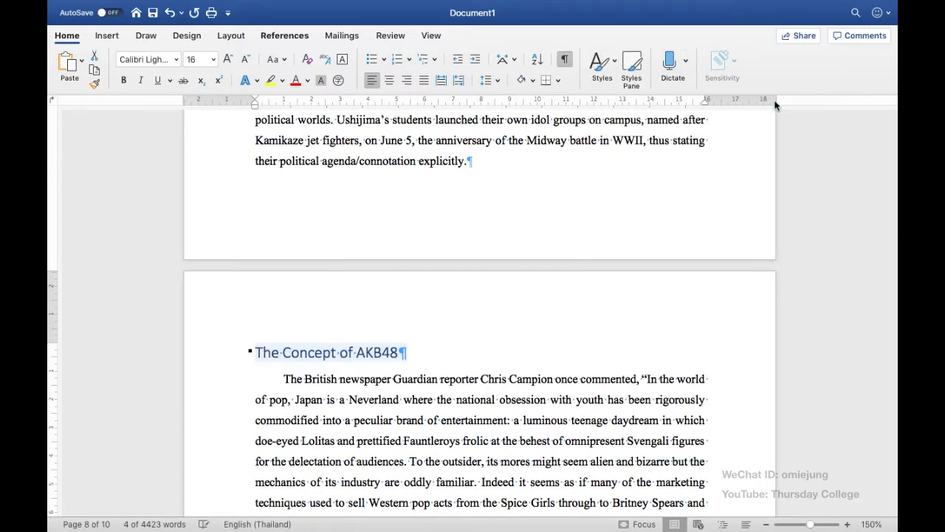
{"action": "left_click", "coordinate": [323, 410]}
Step: Save the document to the Desktop as a Word Document (.docx) named AKB48_01
{"action": "scroll", "coordinate": [322, 409], "scroll_direction": "down", "scroll_amount": 15}
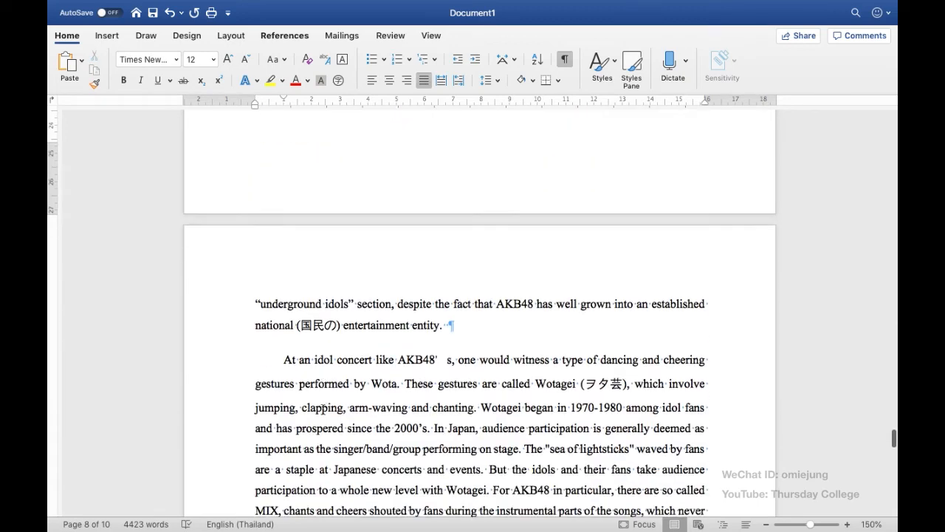
{"action": "scroll", "coordinate": [323, 409], "scroll_direction": "down", "scroll_amount": 20}
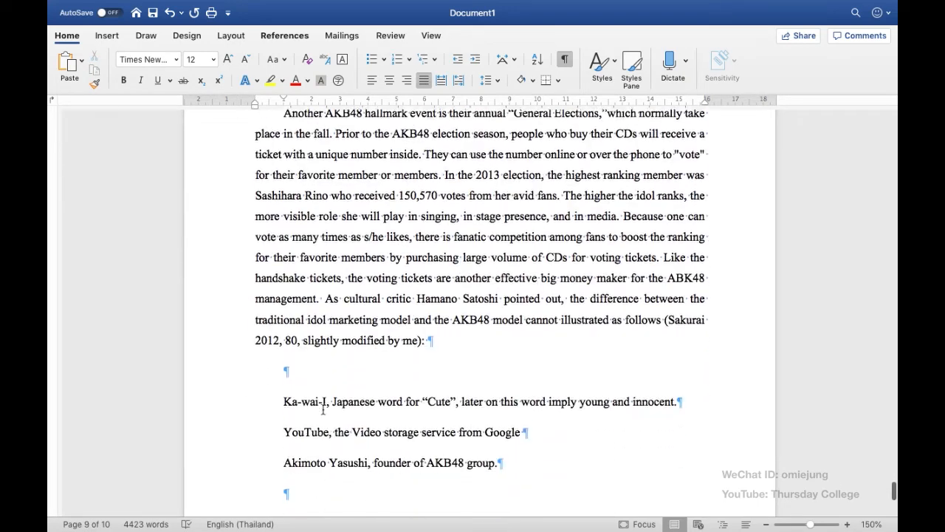
{"action": "scroll", "coordinate": [323, 410], "scroll_direction": "up", "scroll_amount": 20}
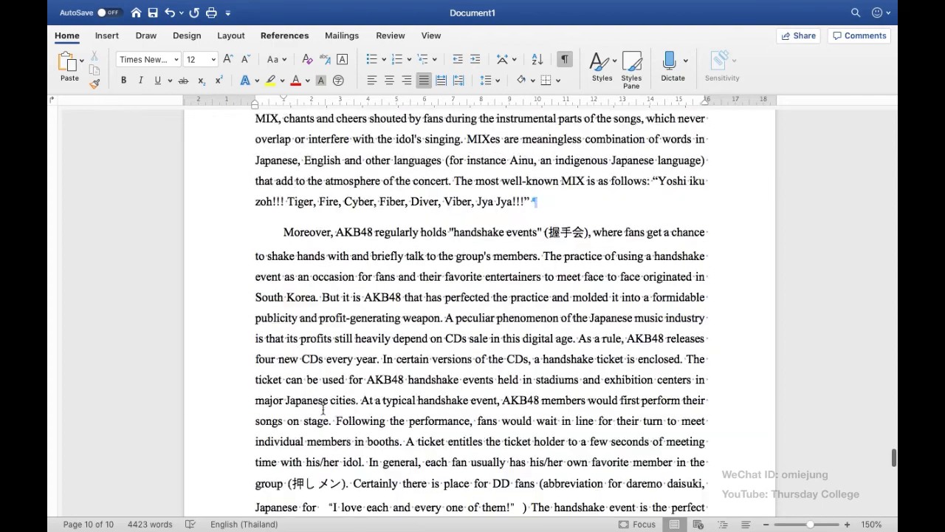
{"action": "scroll", "coordinate": [322, 410], "scroll_direction": "down", "scroll_amount": 4}
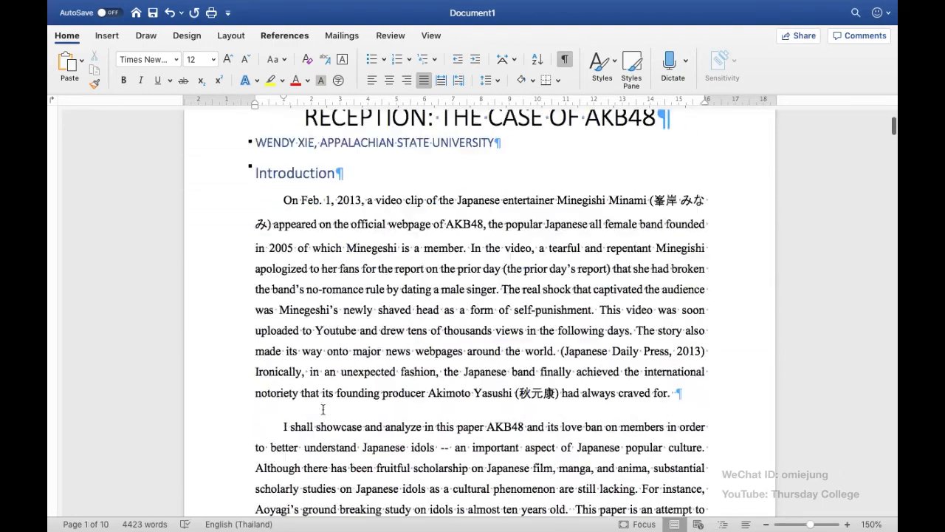
{"action": "scroll", "coordinate": [322, 410], "scroll_direction": "up", "scroll_amount": 4}
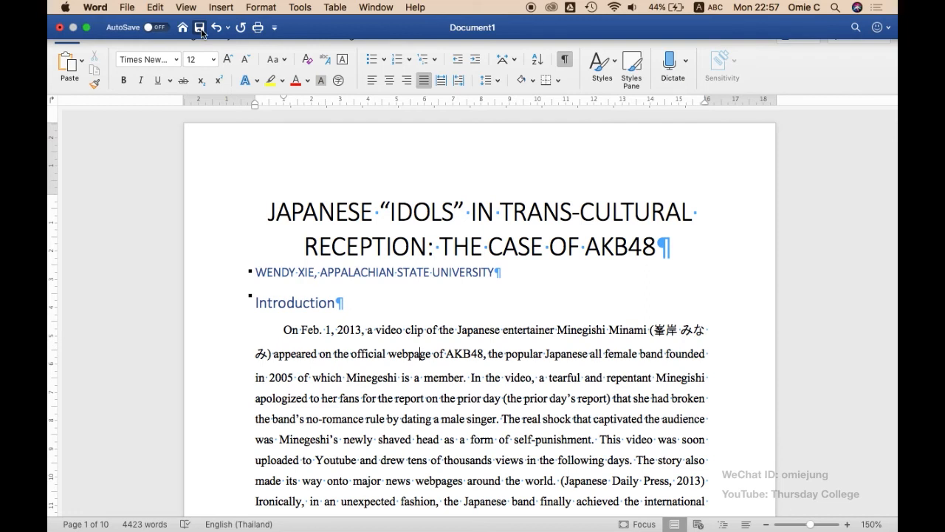
{"action": "left_click", "coordinate": [200, 29]}
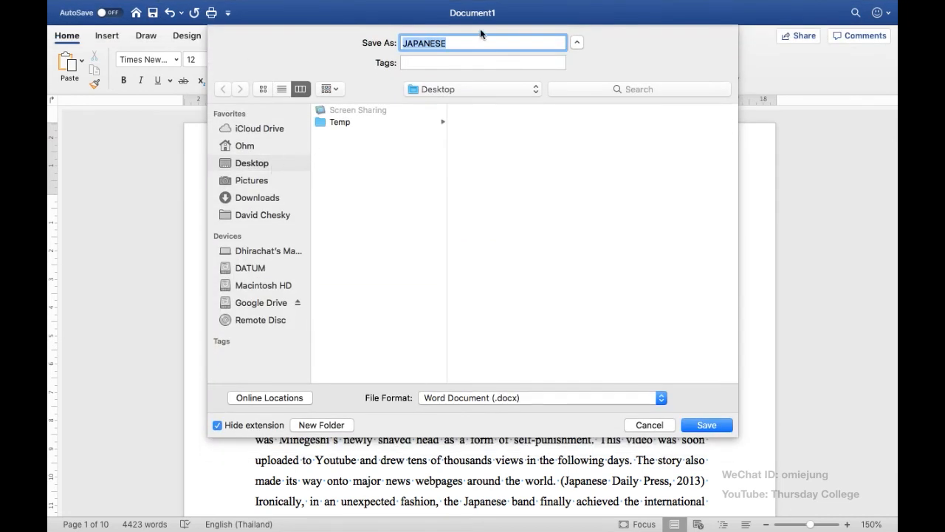
{"action": "type", "text": "AKB48"}
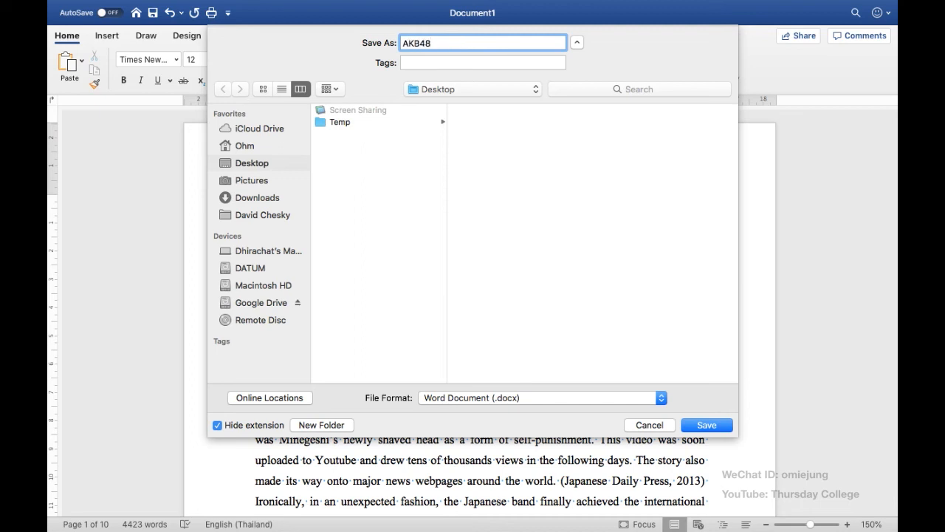
{"action": "type", "text": "_01"}
{"action": "left_click", "coordinate": [706, 425]}
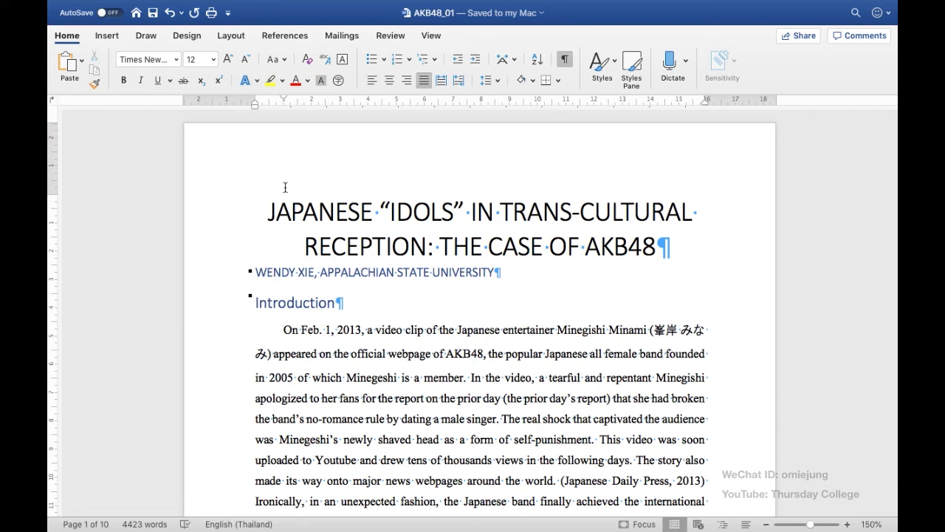
{"action": "mouse_move", "coordinate": [377, 5]}
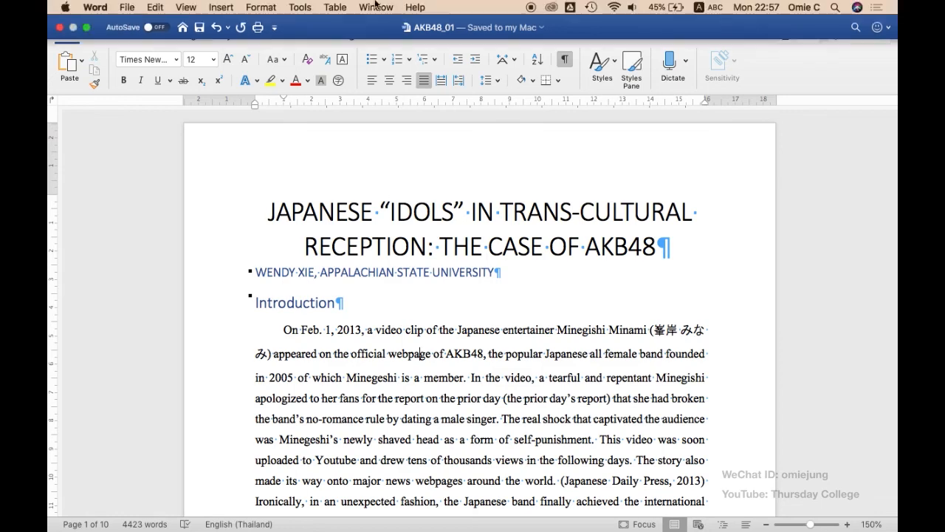